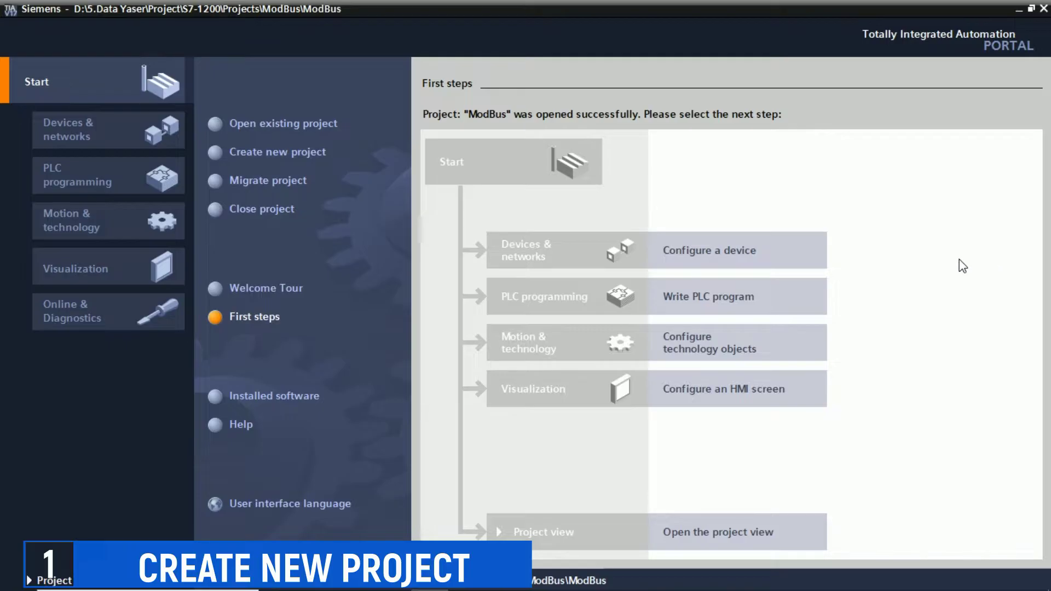
# Step: Add an S7-1200 controller to the project: CPU 1212C DC/DC/Rly, article number 6ES7 212-1HE40-0XB0, version V4.5
pyautogui.click(726, 252)
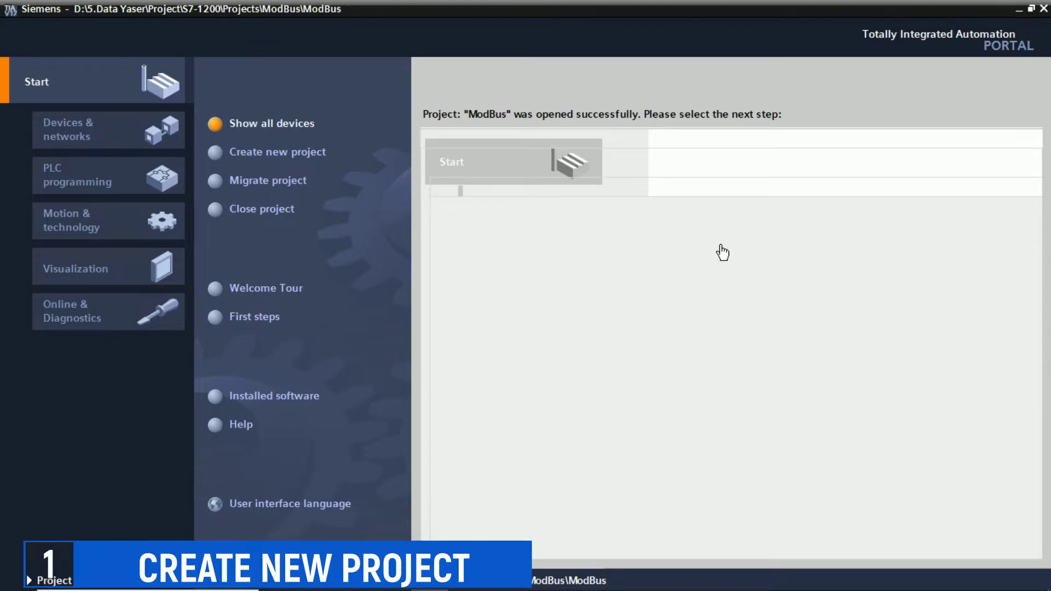
pyautogui.click(271, 154)
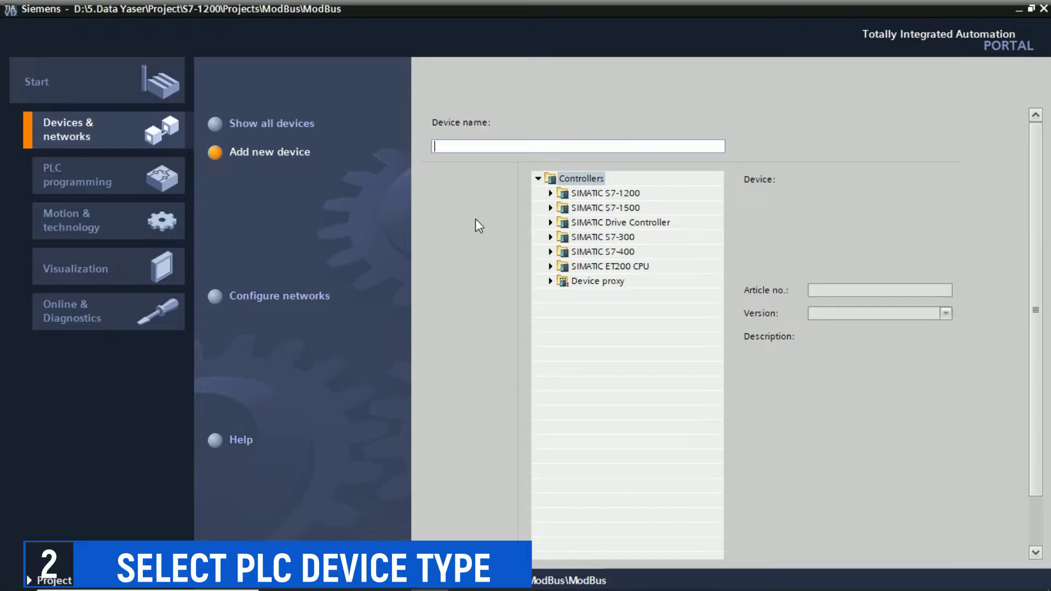
pyautogui.click(551, 193)
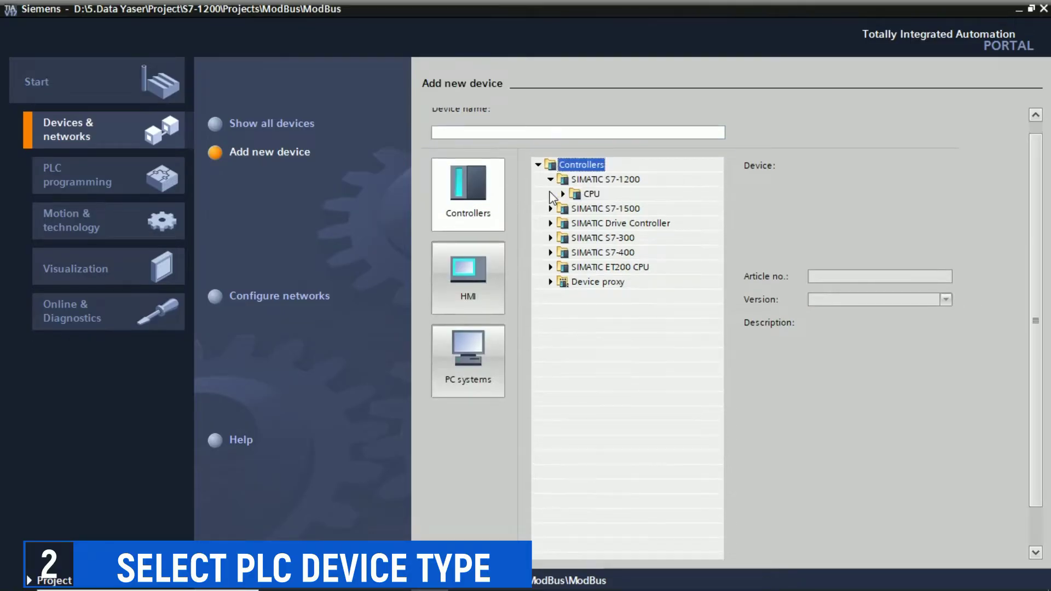
pyautogui.click(562, 195)
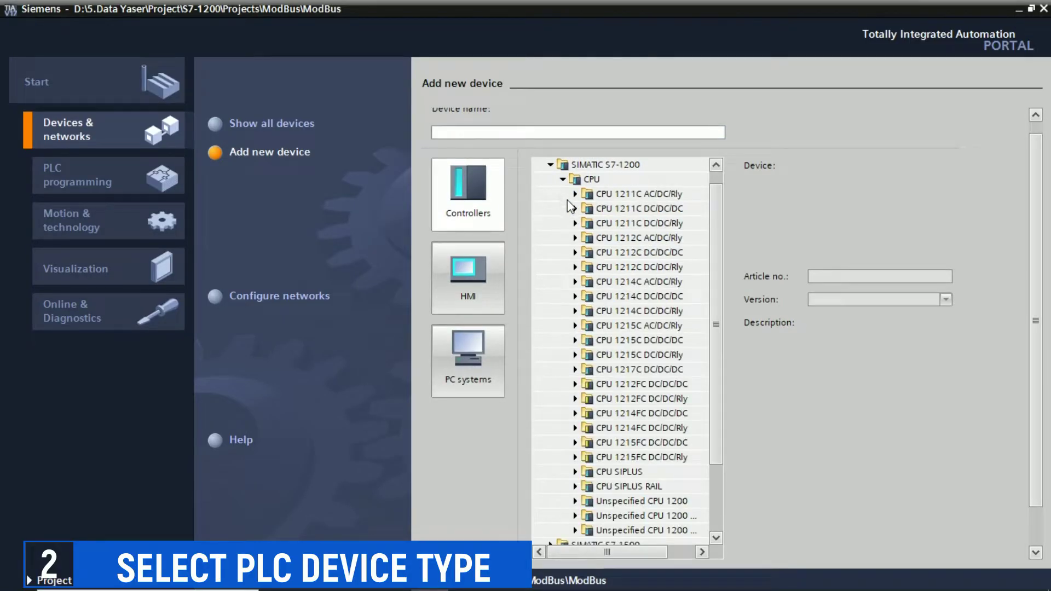
pyautogui.click(576, 267)
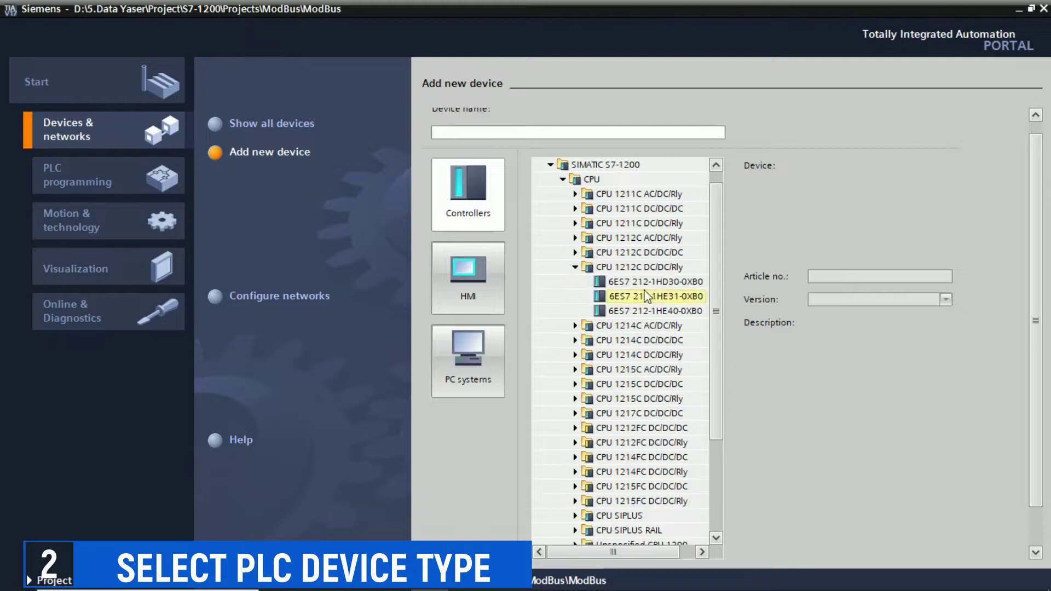
pyautogui.click(655, 311)
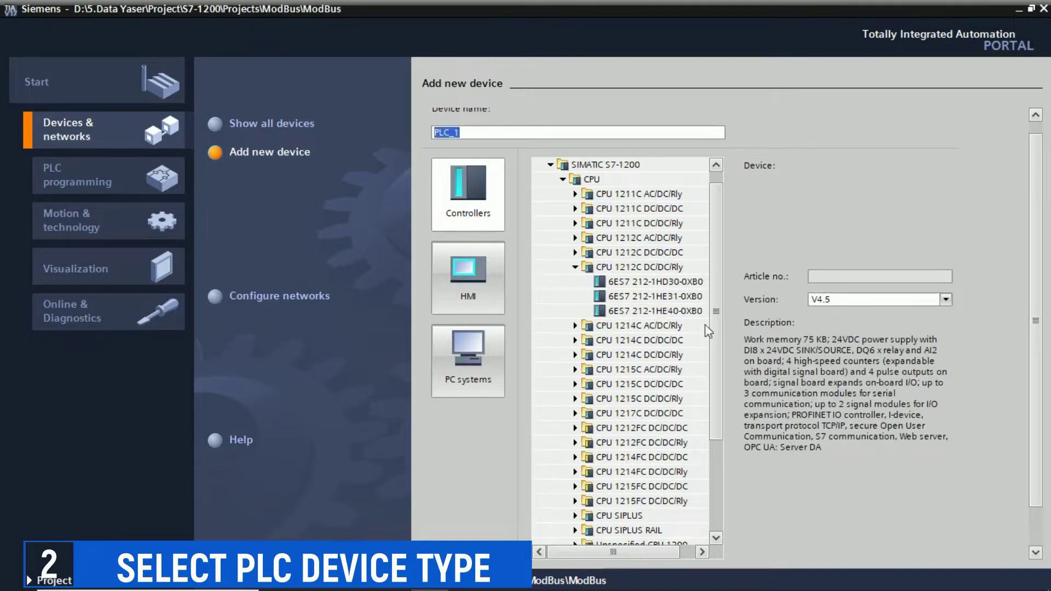
pyautogui.moveTo(1043, 393); pyautogui.dragTo(1043, 430)
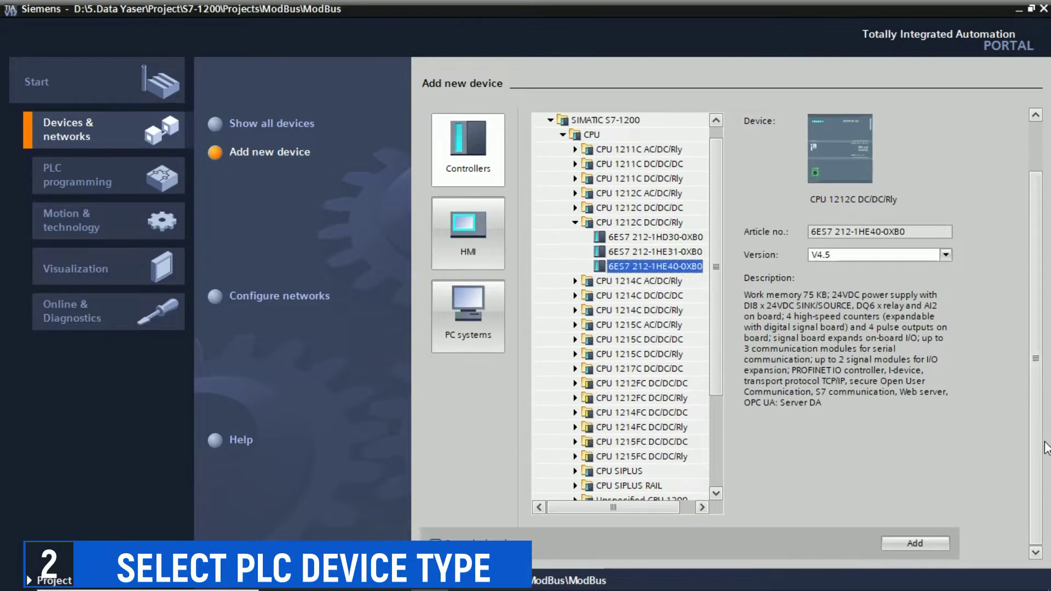
pyautogui.click(932, 542)
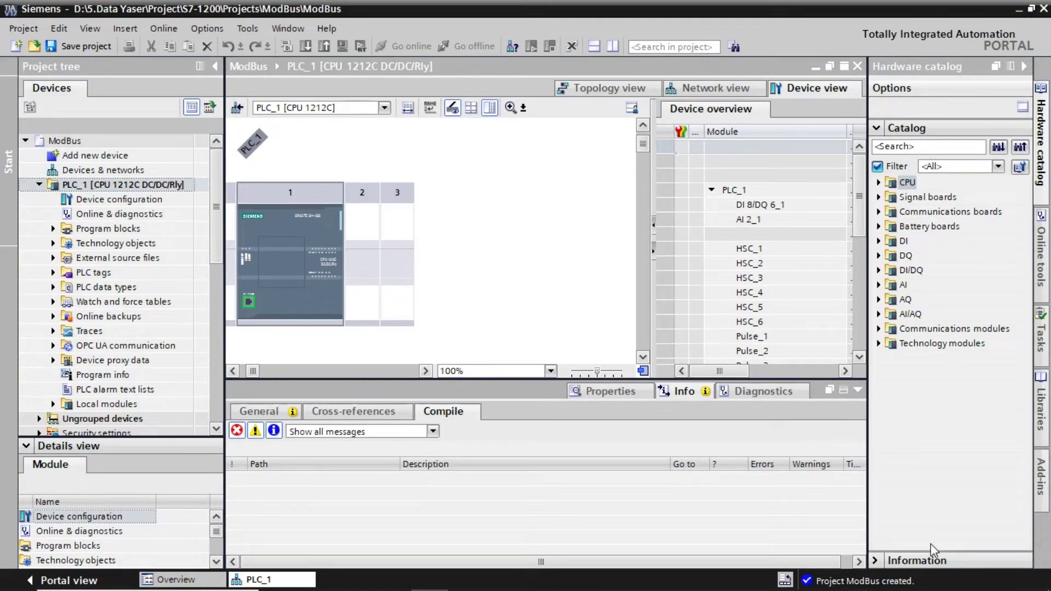
# Step: Open the device configuration of PLC_1 and view the CPU's general properties
pyautogui.click(120, 200)
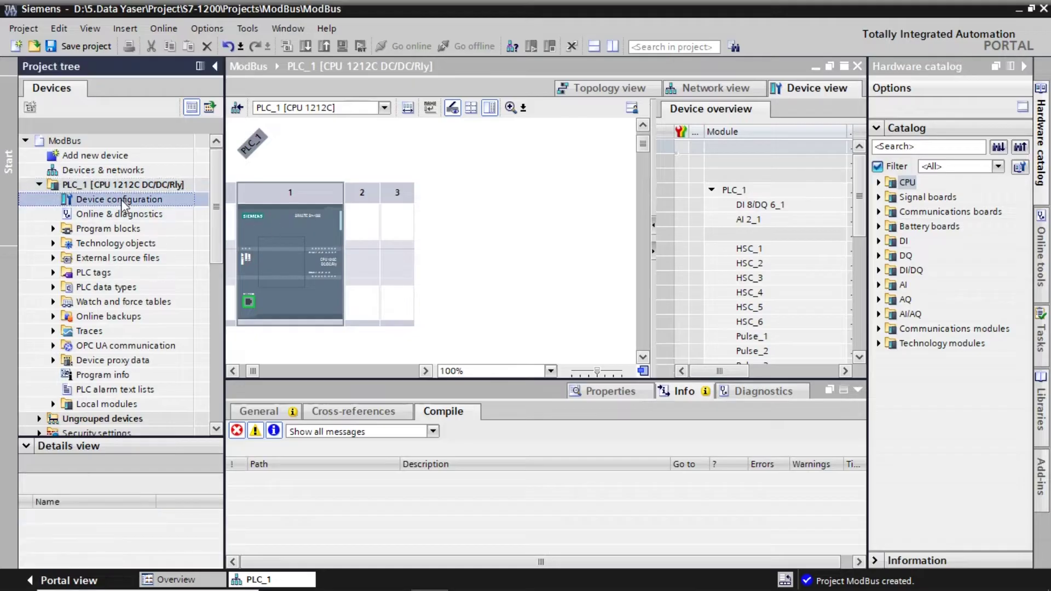
pyautogui.click(600, 393)
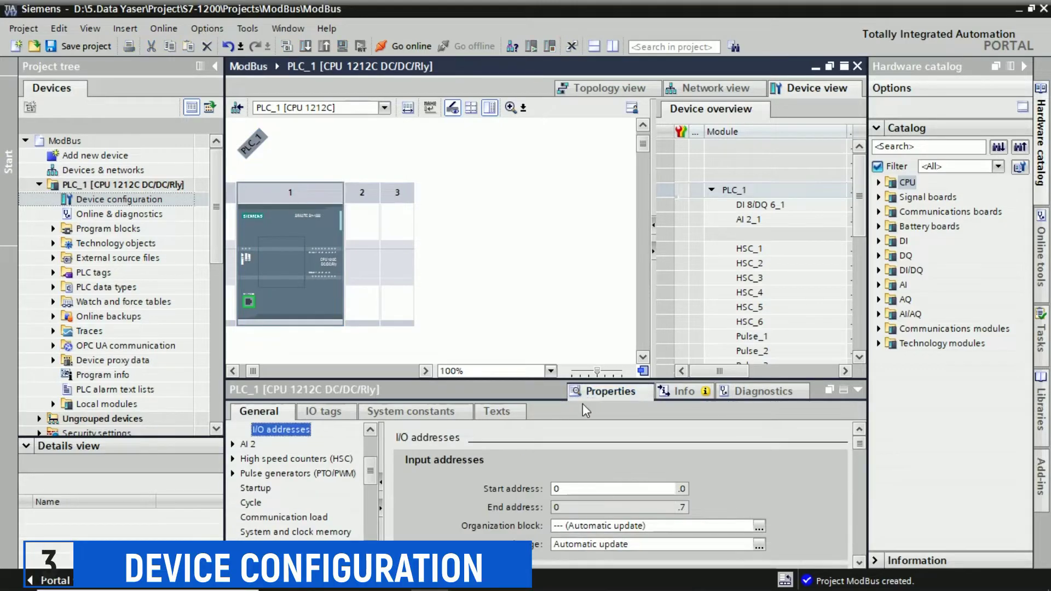
pyautogui.scroll(2, 371, 472)
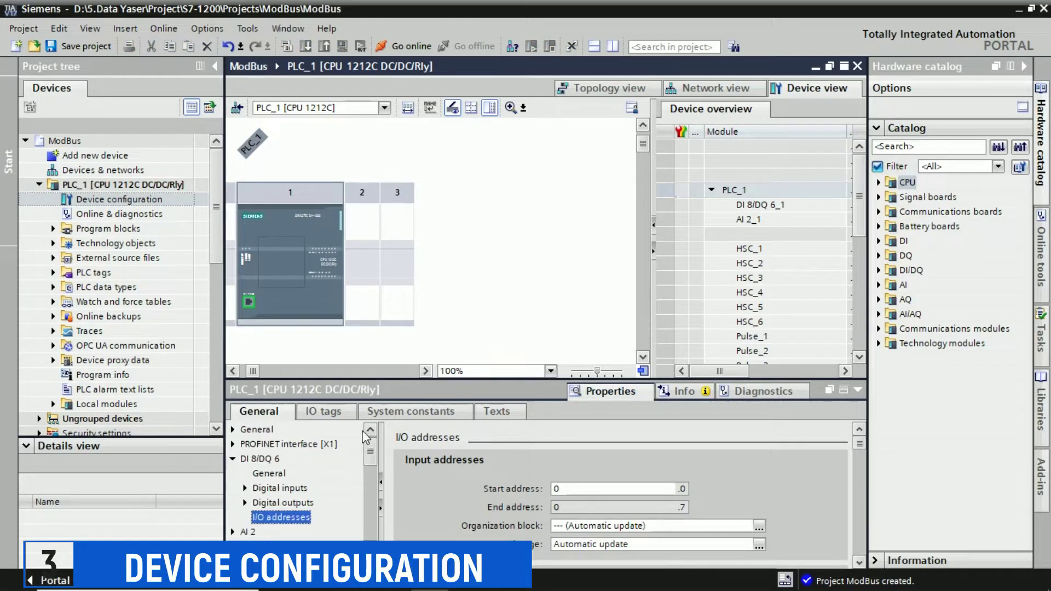
pyautogui.click(233, 429)
pyautogui.click(249, 431)
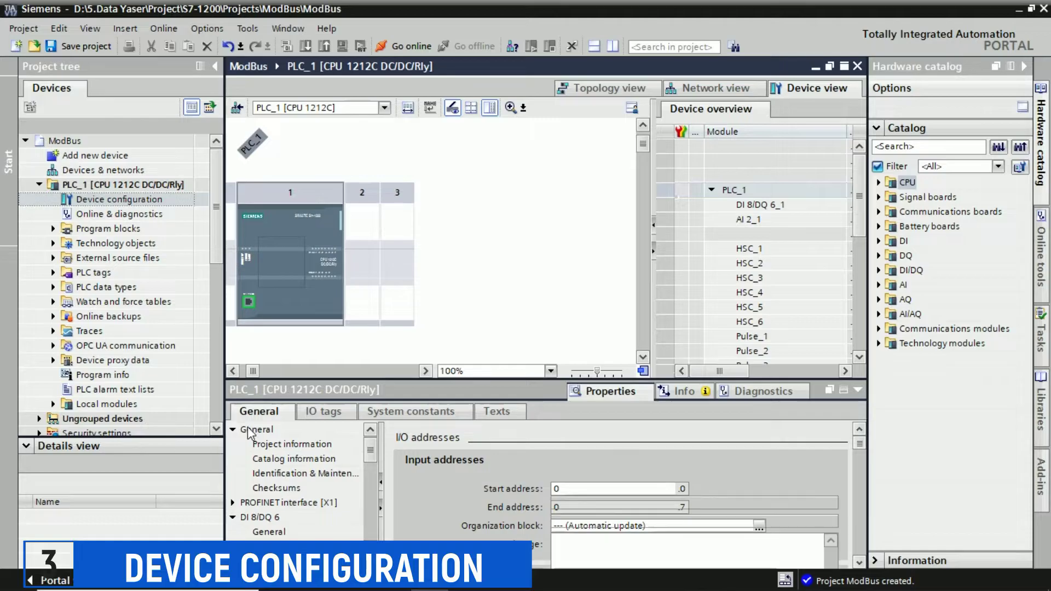
pyautogui.click(233, 429)
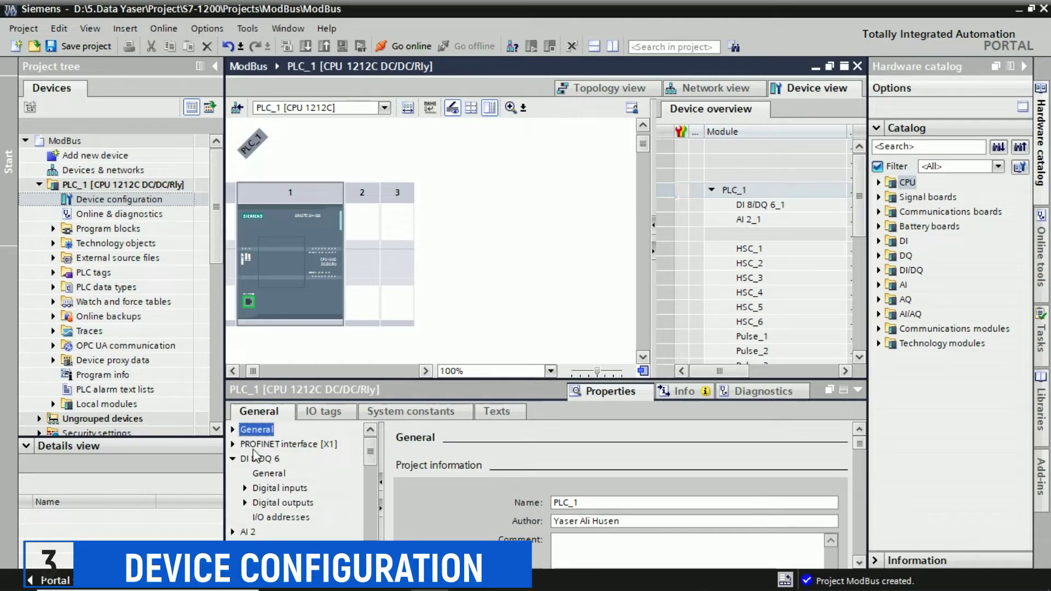
# Step: Add a new subnet to the Ethernet addresses of the PLC's PROFINET interface [X1]
pyautogui.click(234, 444)
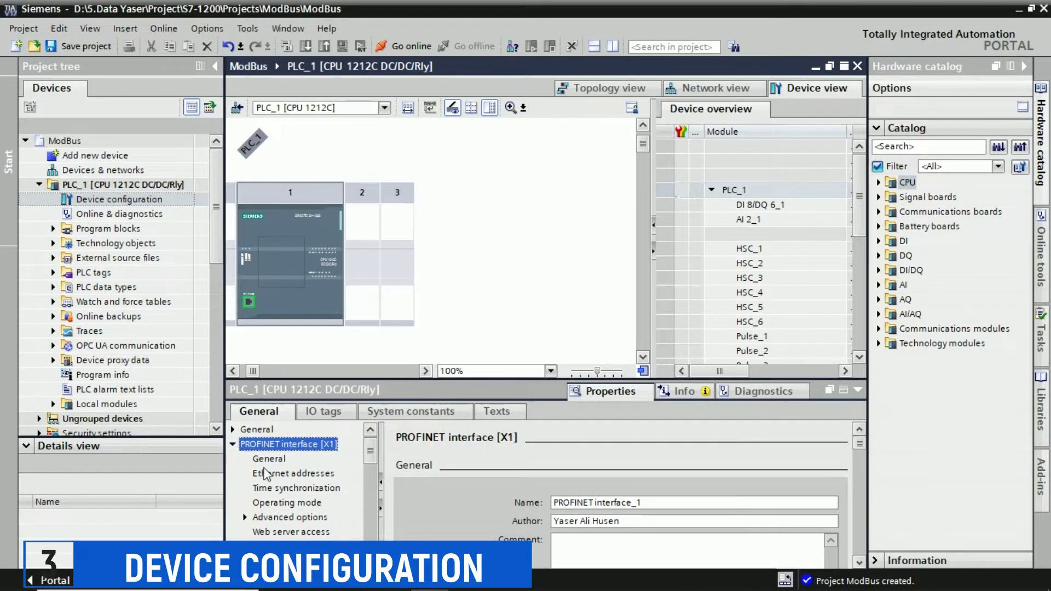
pyautogui.click(269, 474)
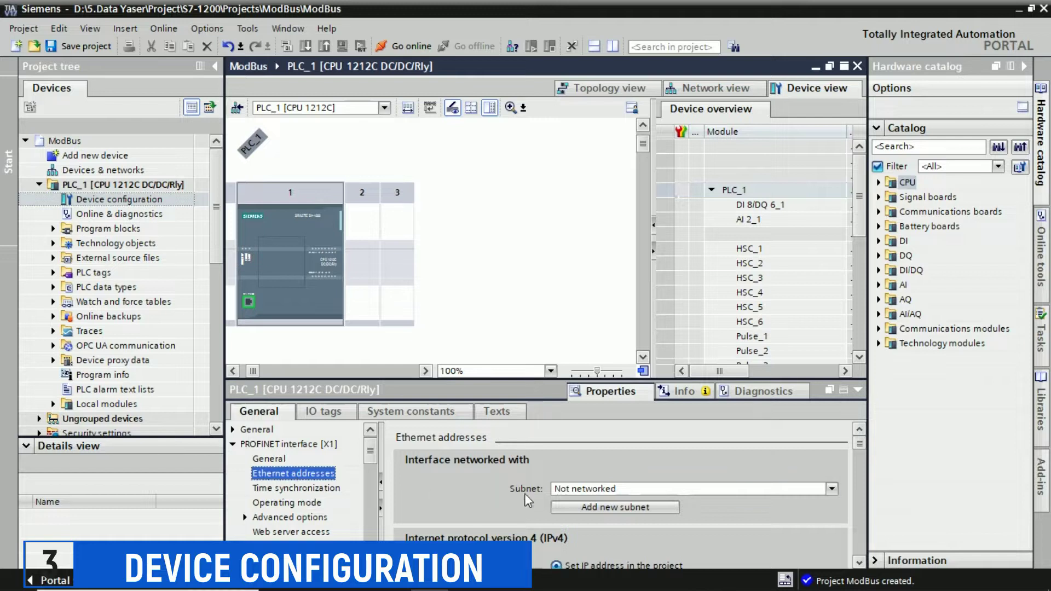
pyautogui.click(576, 492)
pyautogui.click(577, 499)
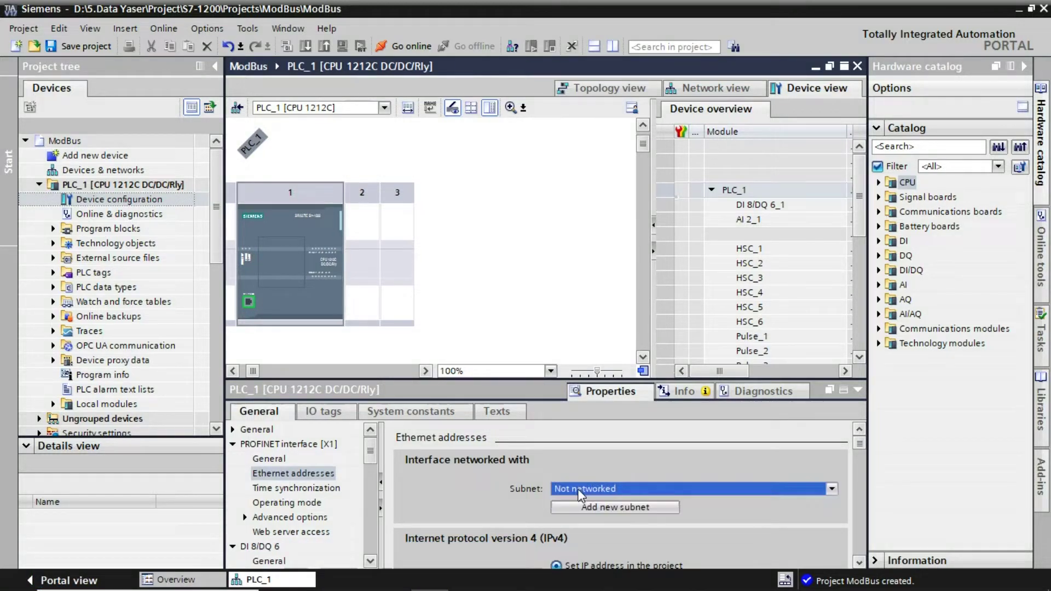
pyautogui.click(582, 510)
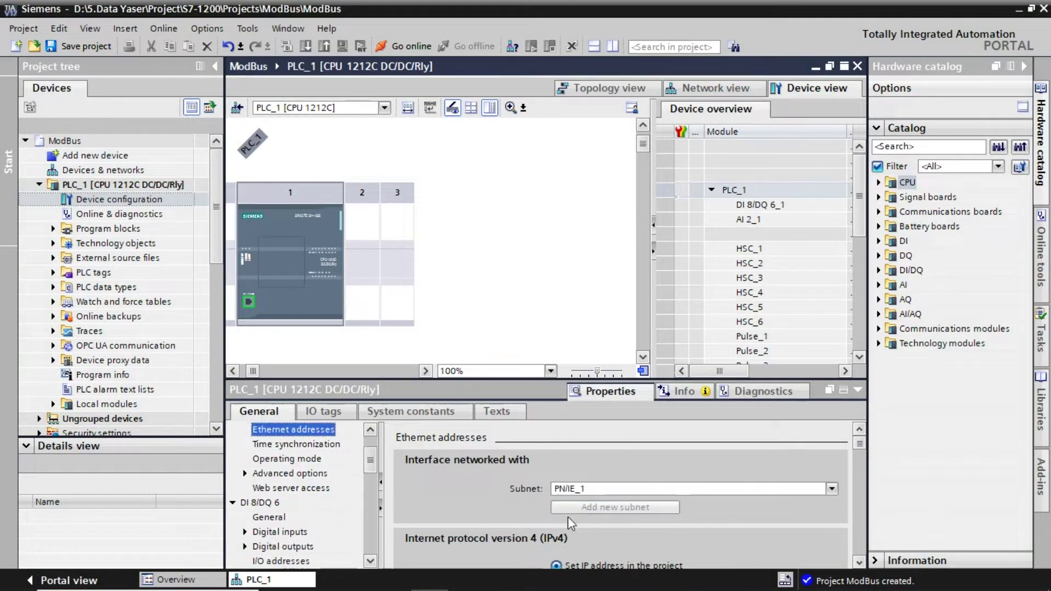
# Step: Review the IPv4 address, subnet mask, router and PROFINET device name settings of the PROFINET interface
pyautogui.scroll(-2, 520, 517)
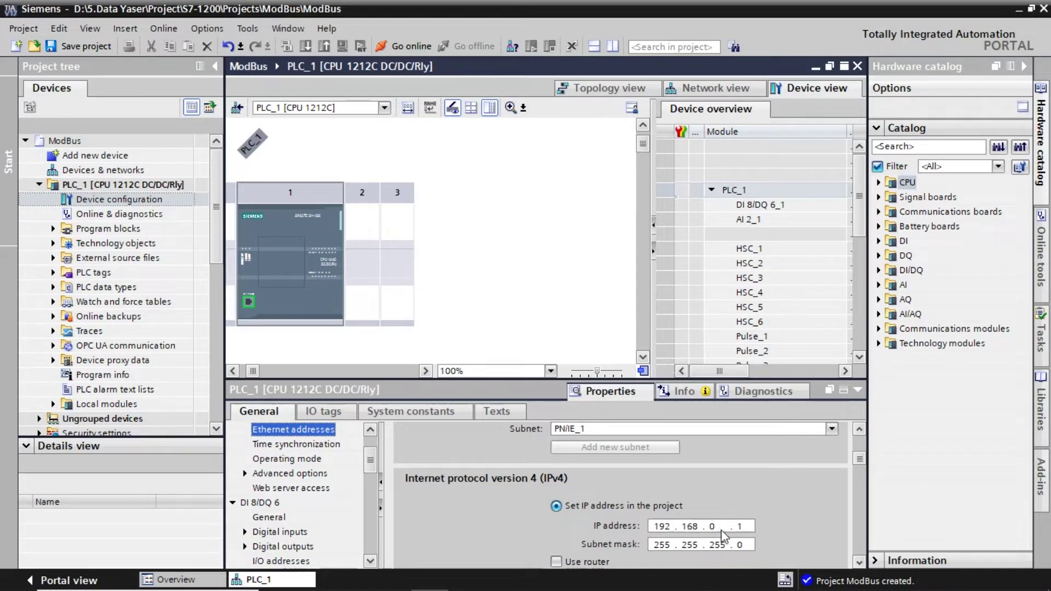
pyautogui.scroll(-3, 725, 537)
pyautogui.scroll(-1, 725, 537)
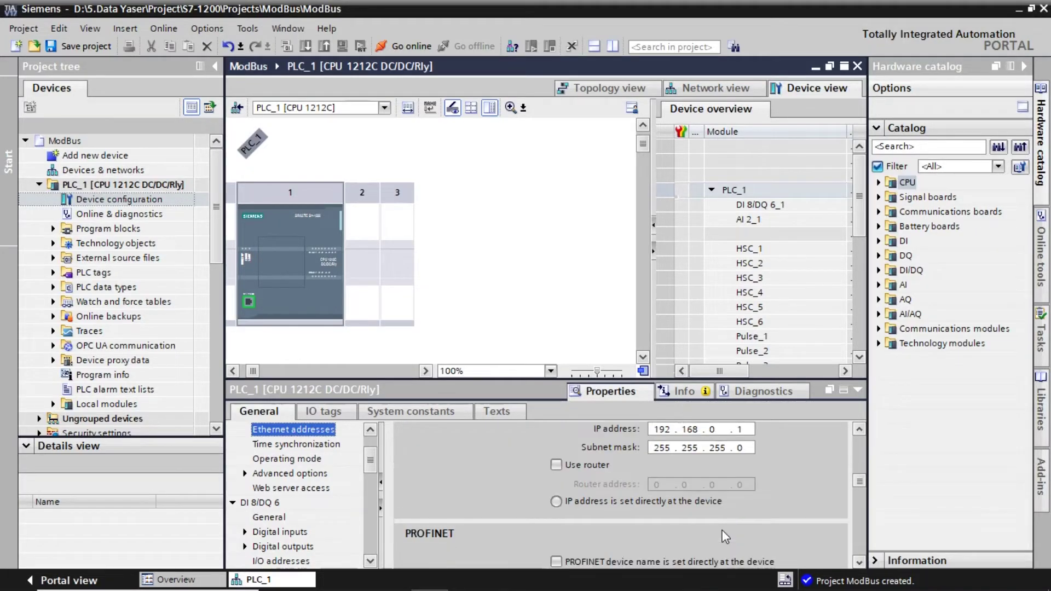
pyautogui.scroll(-1, 725, 537)
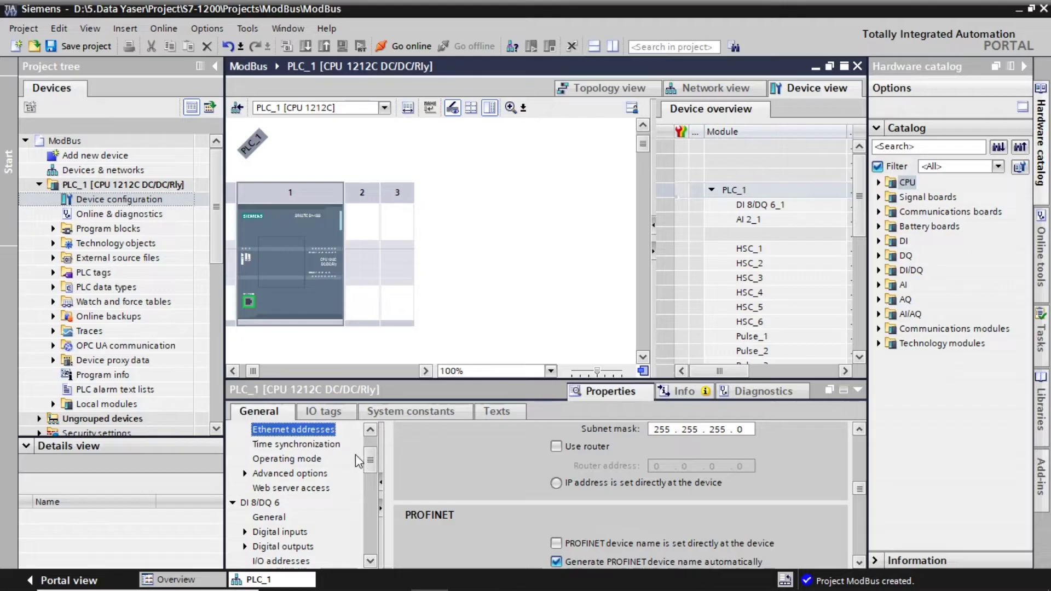
pyautogui.scroll(-2, 371, 470)
pyautogui.moveTo(371, 470); pyautogui.dragTo(372, 486)
pyautogui.scroll(4, 240, 452)
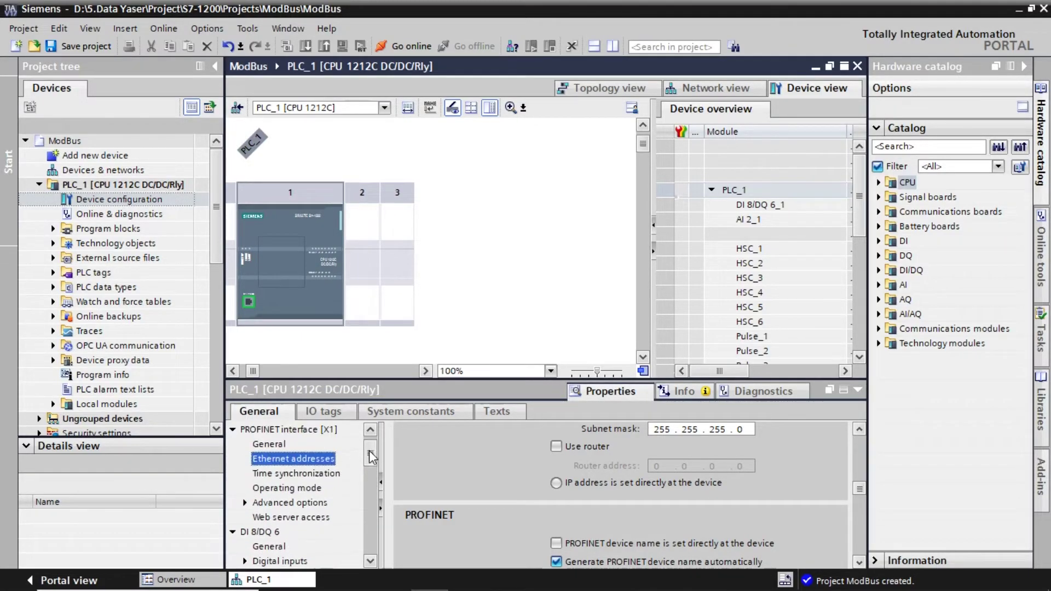
# Step: Examine the PLC configuration data protection and the connection mechanisms under the CPU's Protection & Security properties
pyautogui.click(234, 445)
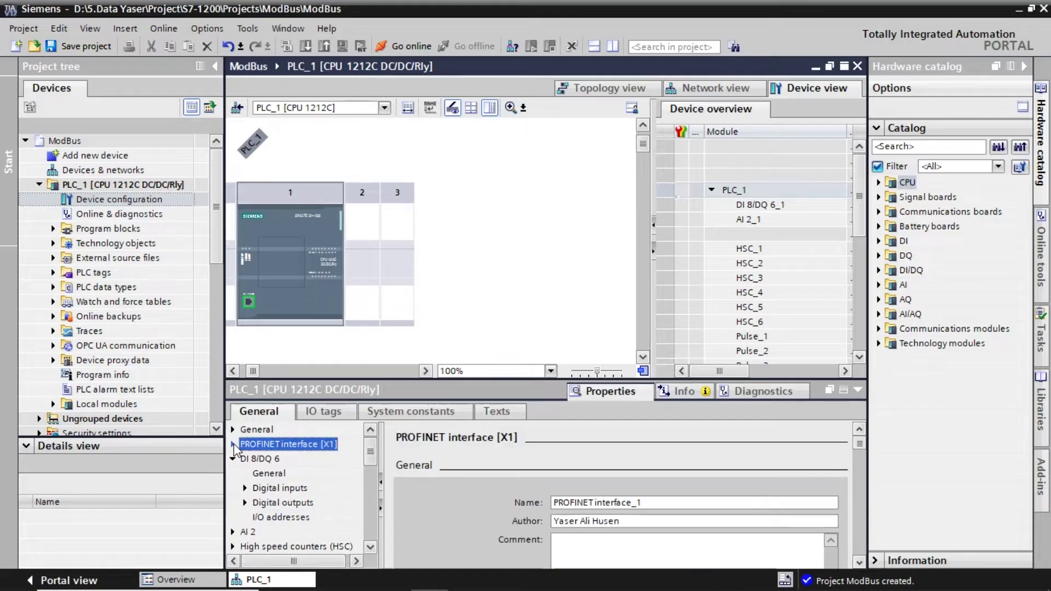
pyautogui.click(233, 460)
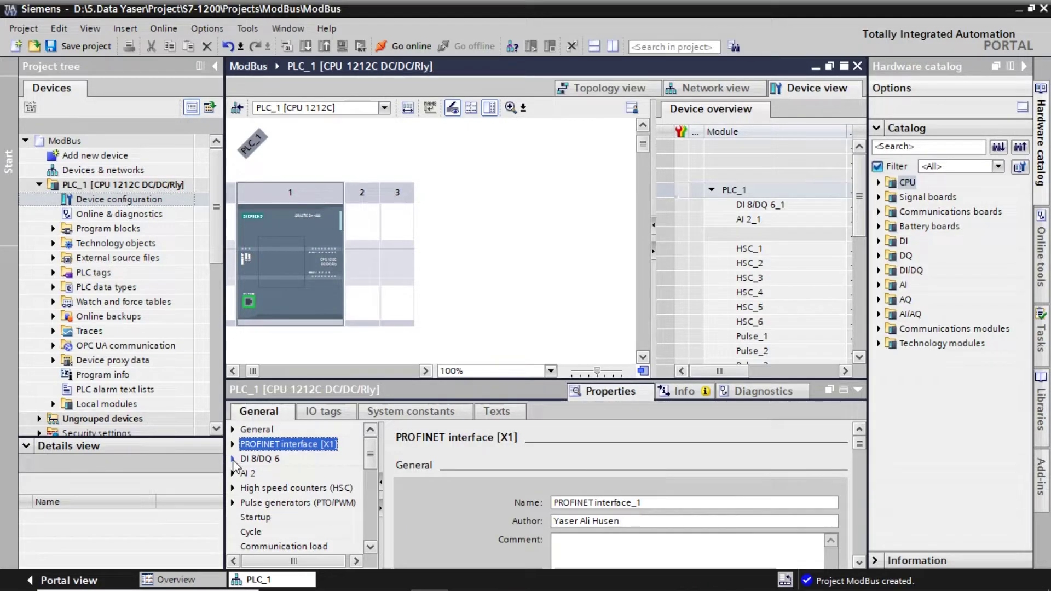
pyautogui.scroll(-2, 252, 477)
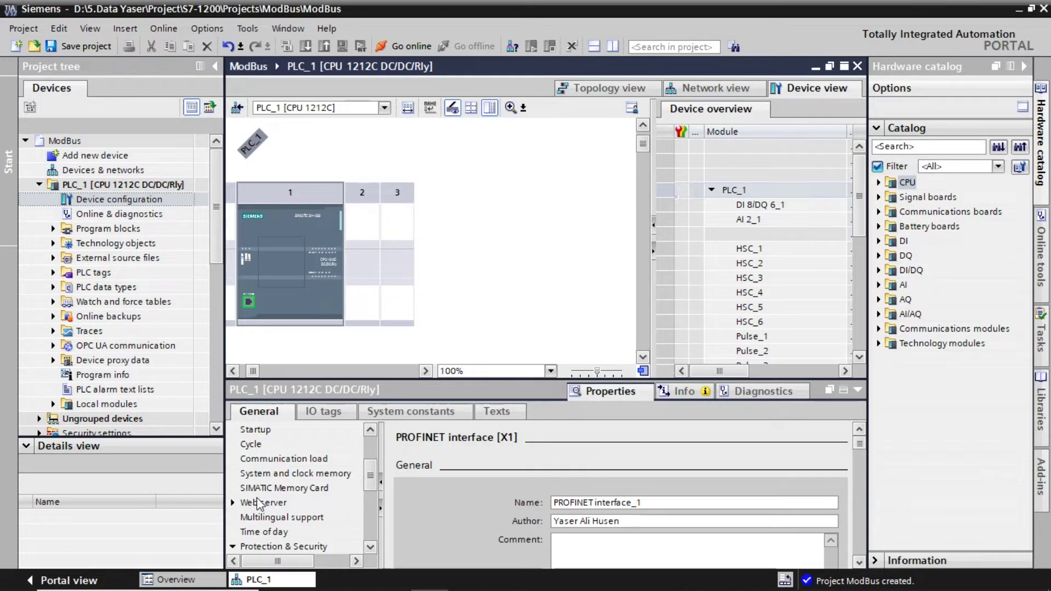
pyautogui.scroll(-1, 277, 496)
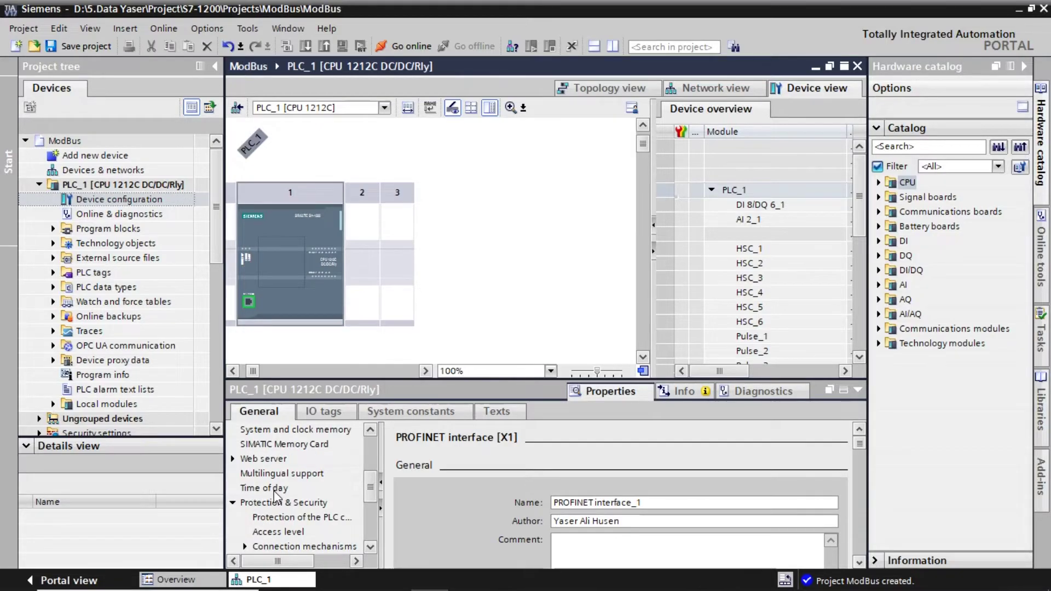
pyautogui.click(279, 503)
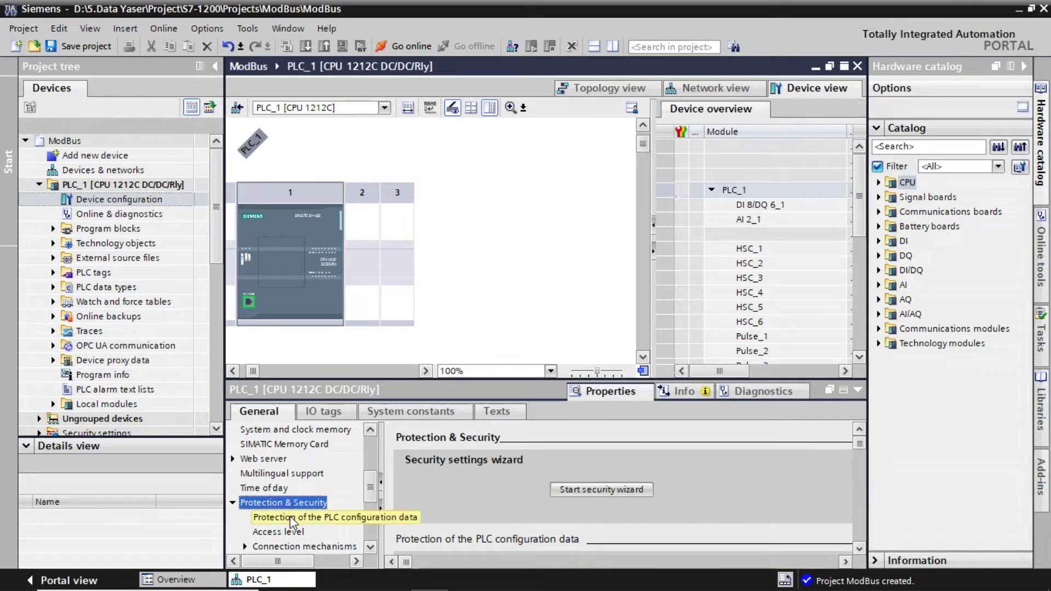
pyautogui.click(291, 517)
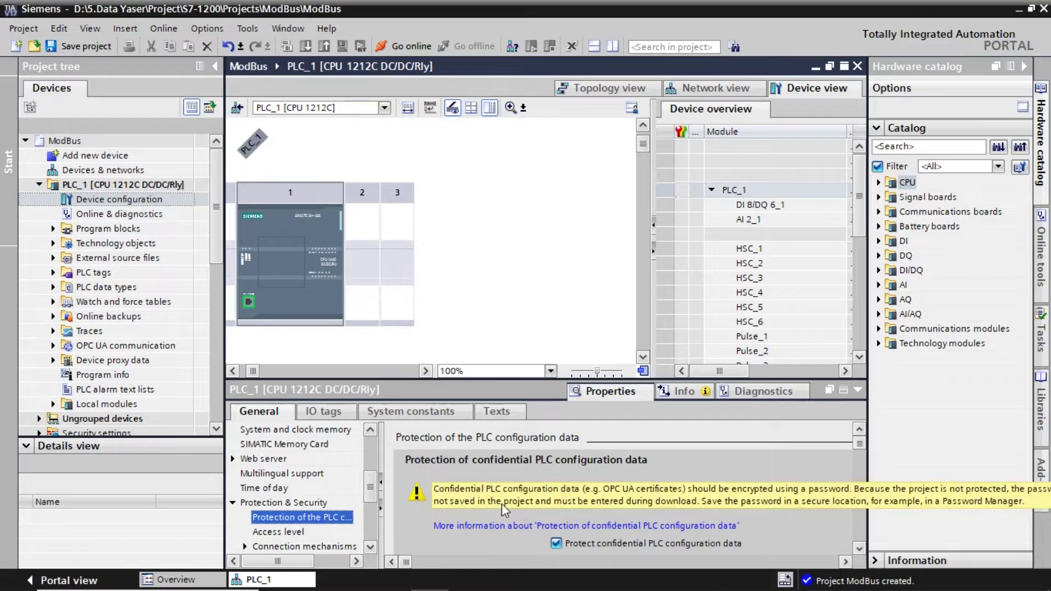
pyautogui.scroll(-1, 503, 504)
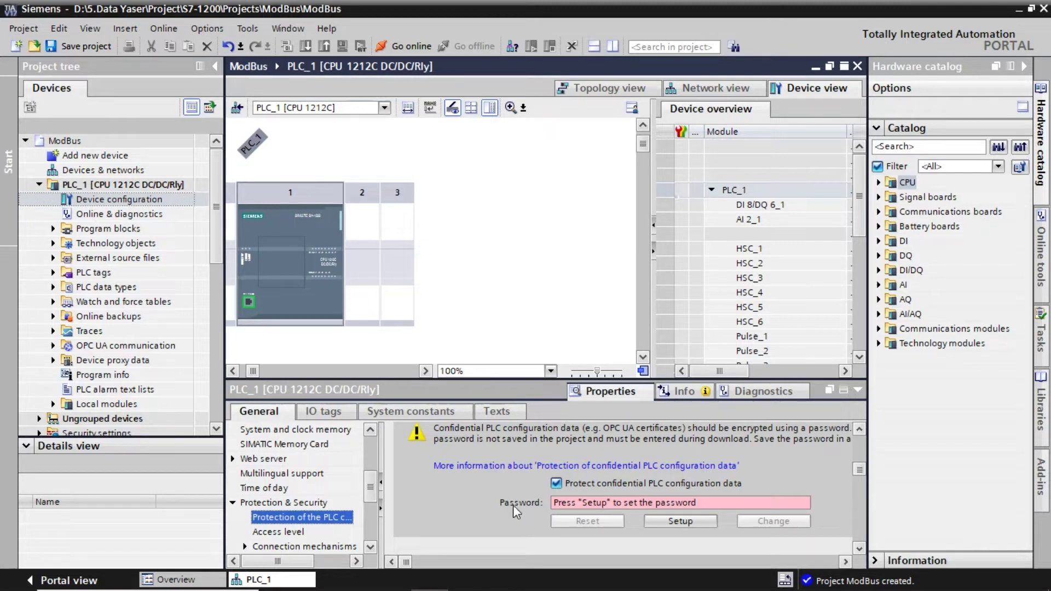
pyautogui.scroll(-1, 348, 502)
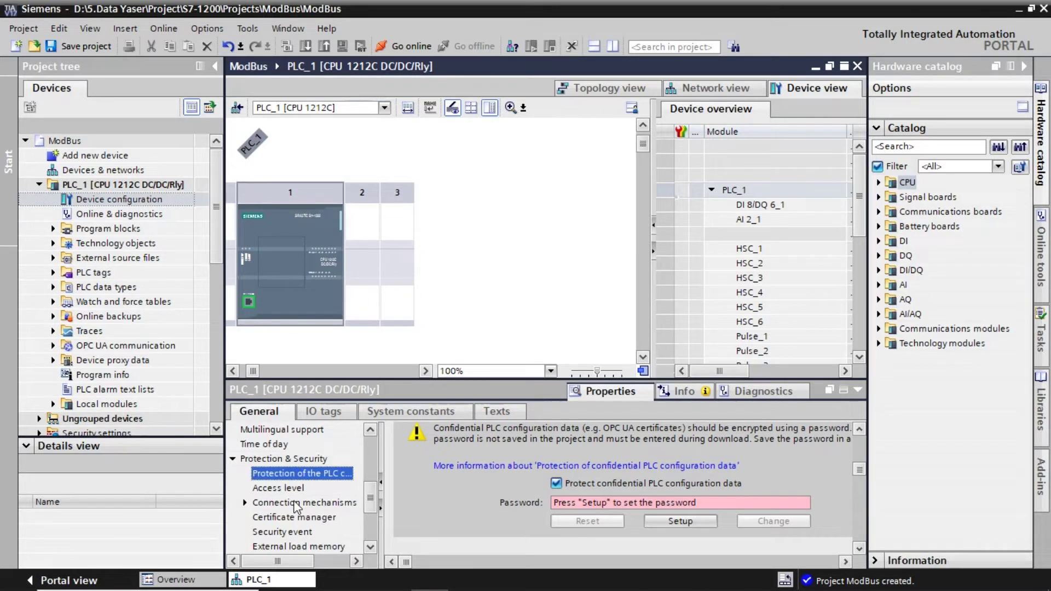
pyautogui.click(317, 500)
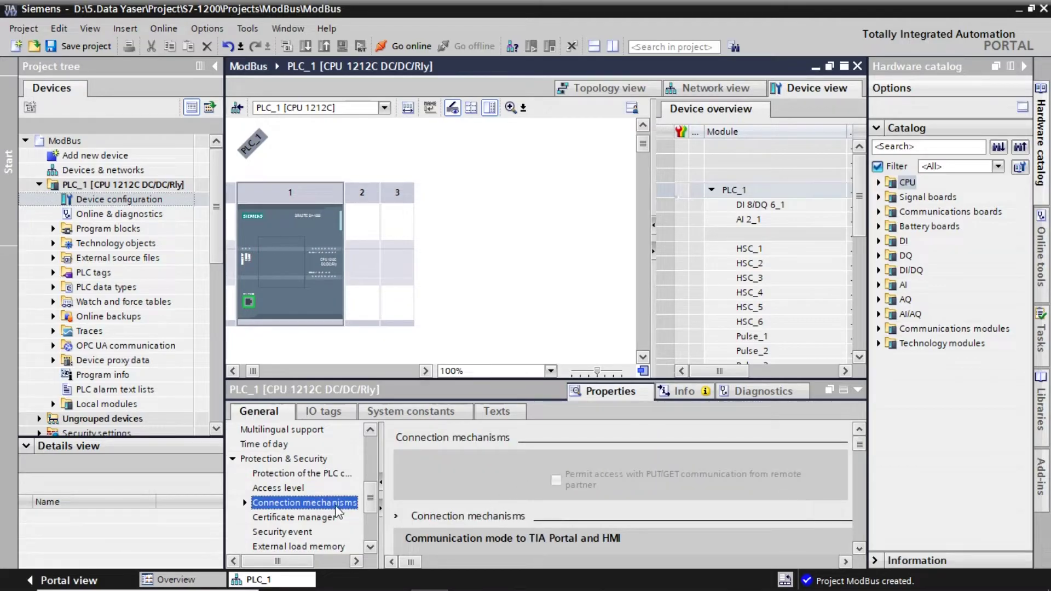
pyautogui.scroll(-3, 540, 489)
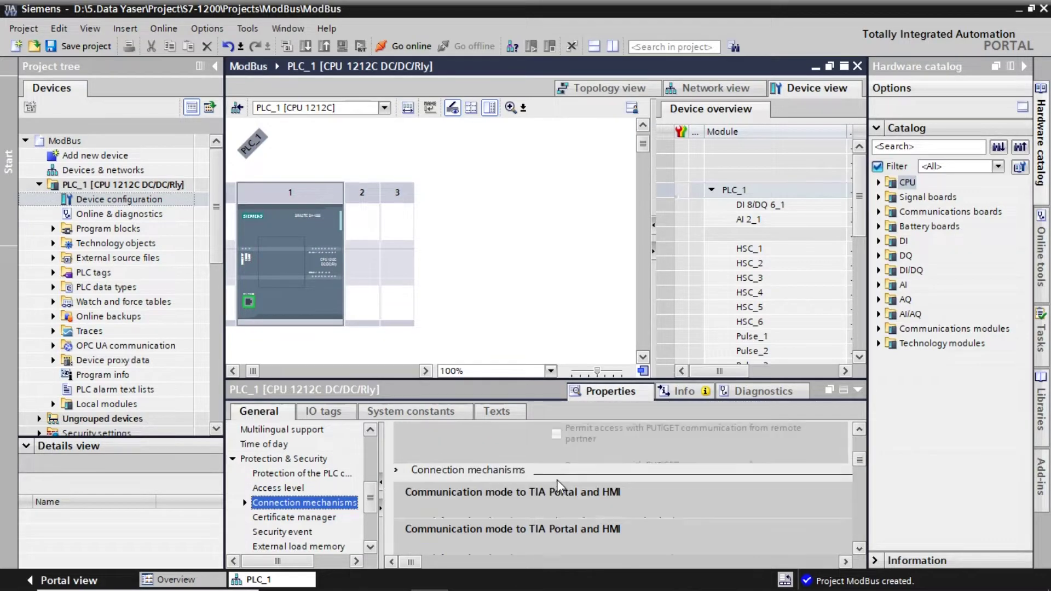
pyautogui.scroll(3, 543, 492)
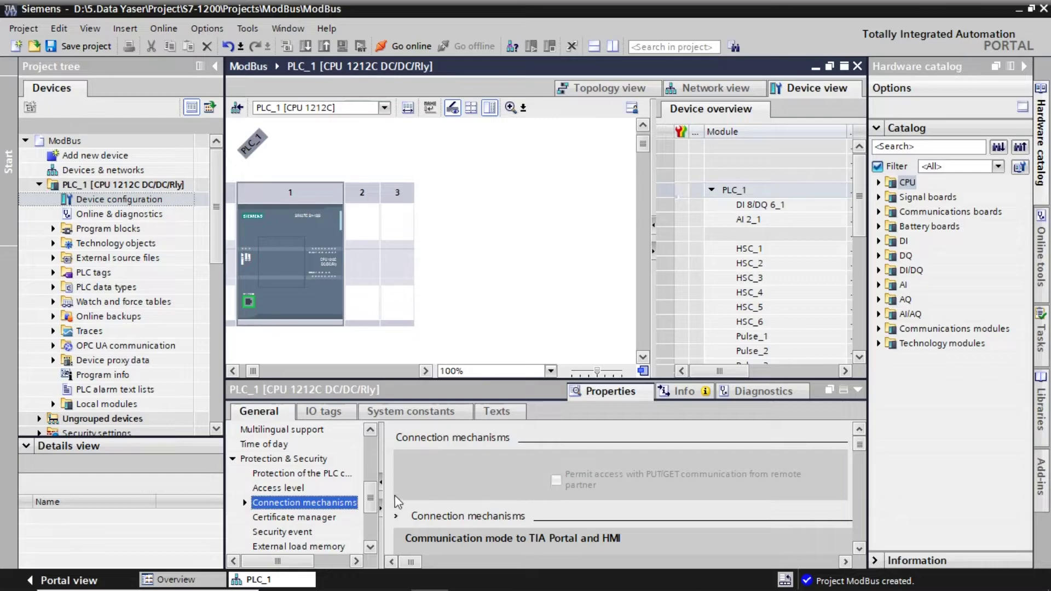
# Step: Set the PLC access level to Full access (no protection)
pyautogui.click(289, 488)
pyautogui.scroll(-2, 438, 509)
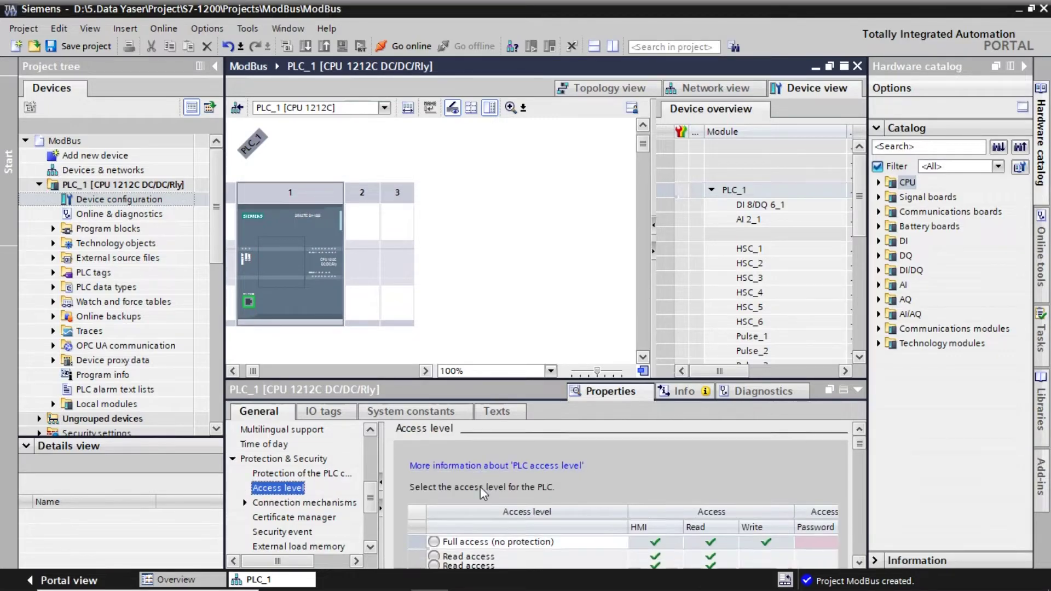
pyautogui.click(434, 505)
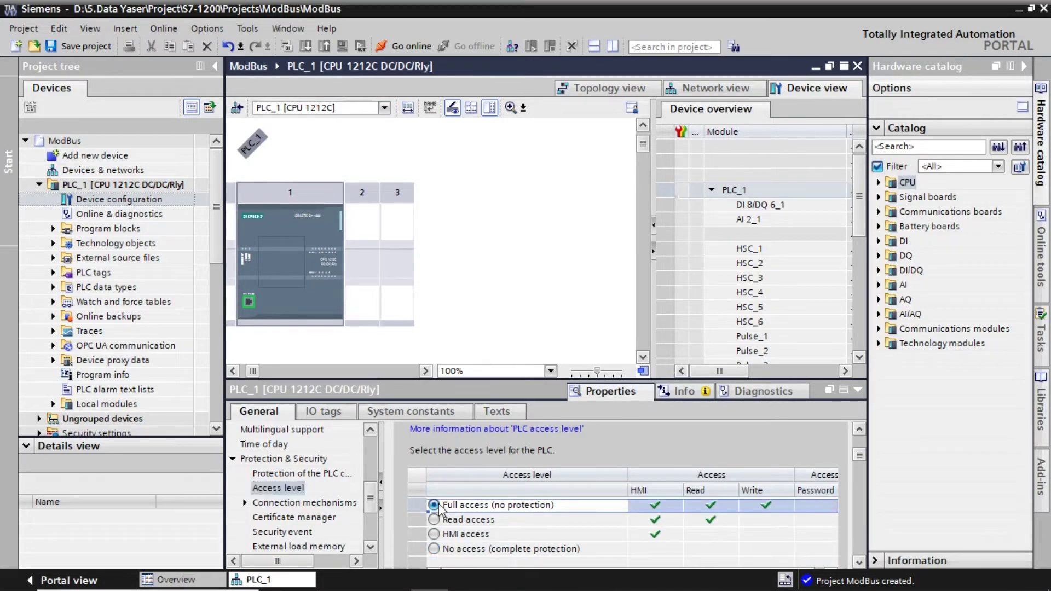
# Step: Permit access with PUT/GET communication from remote partners in the PLC's connection mechanisms
pyautogui.click(335, 505)
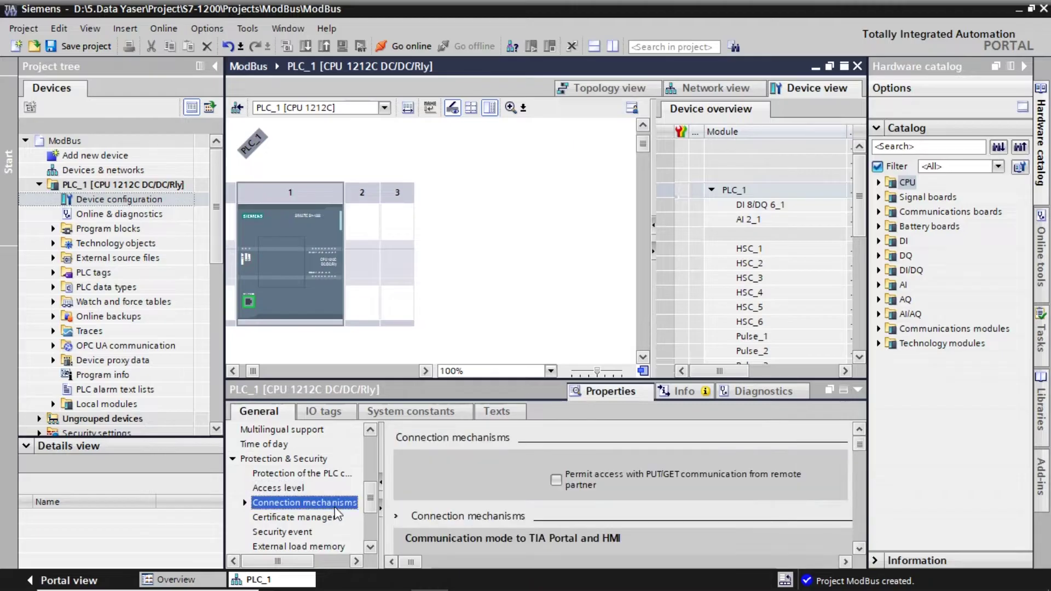
pyautogui.click(555, 480)
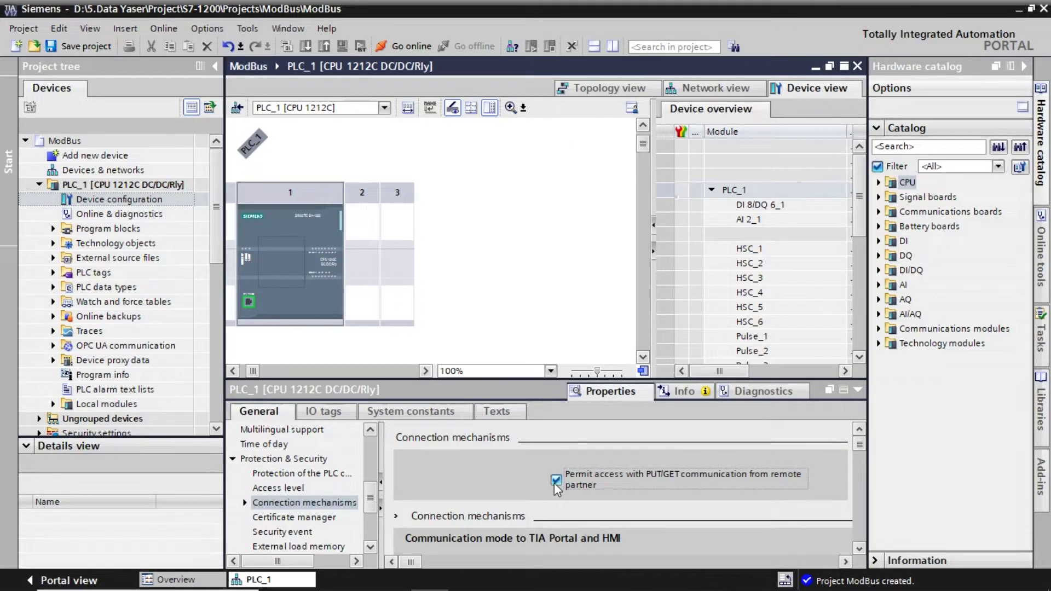
pyautogui.scroll(-4, 554, 485)
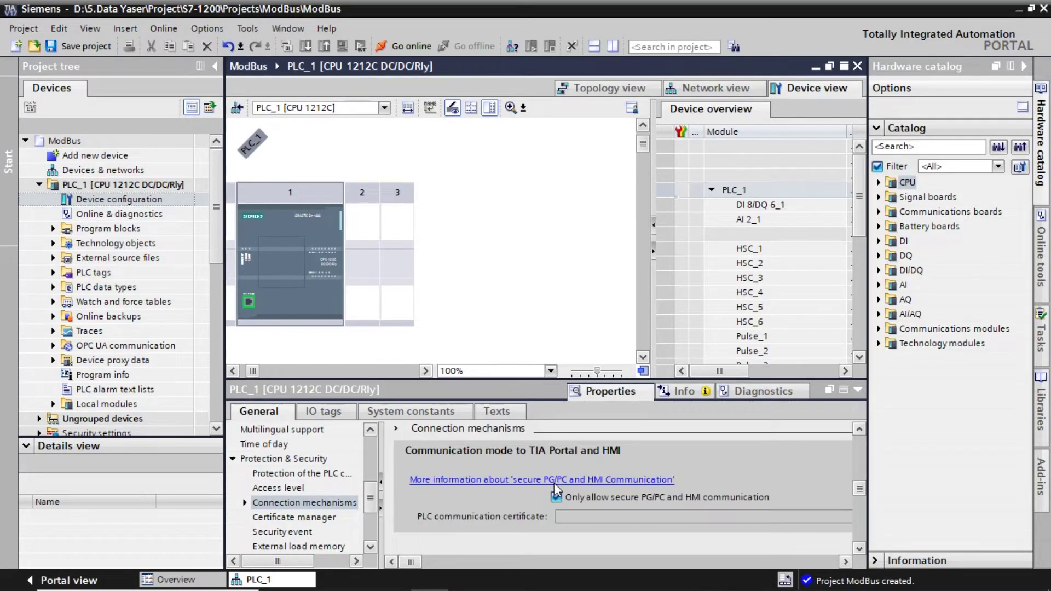
# Step: Review the OPC UA application name and general user management settings of the PLC
pyautogui.click(233, 460)
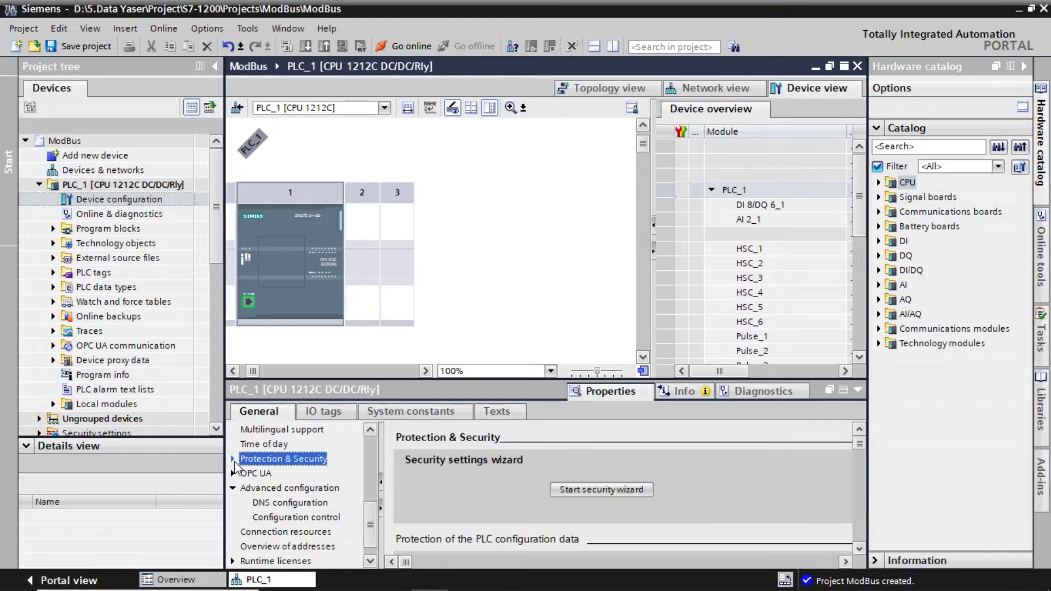
pyautogui.click(245, 475)
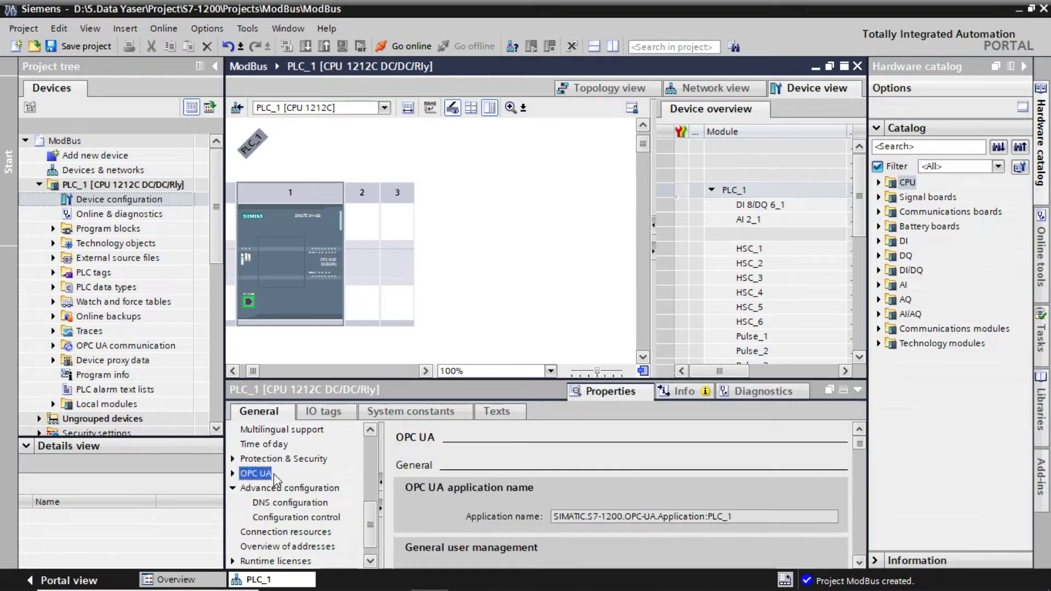
pyautogui.scroll(-2, 573, 499)
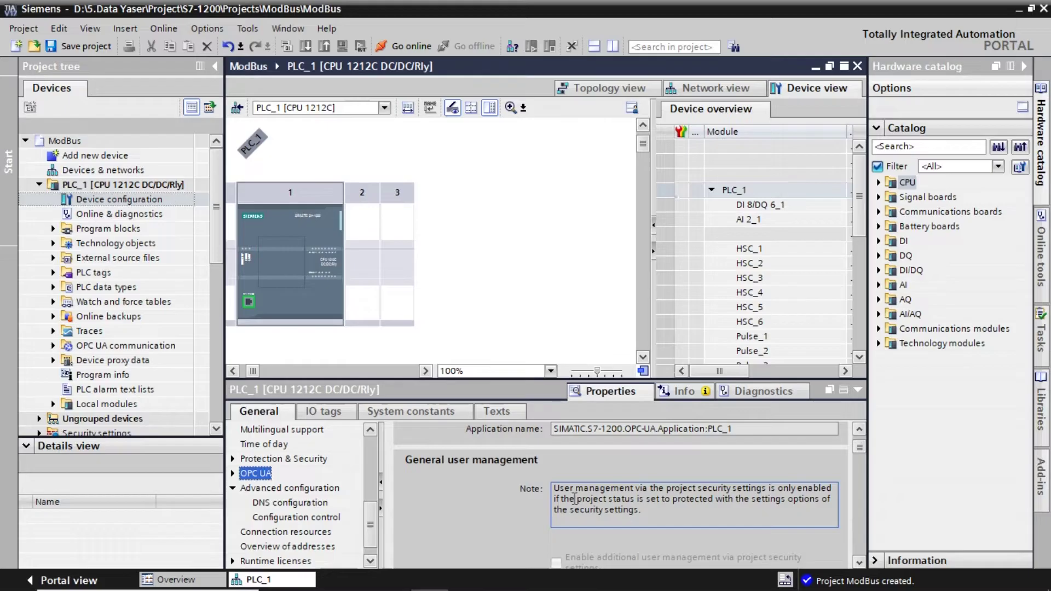
pyautogui.scroll(3, 504, 472)
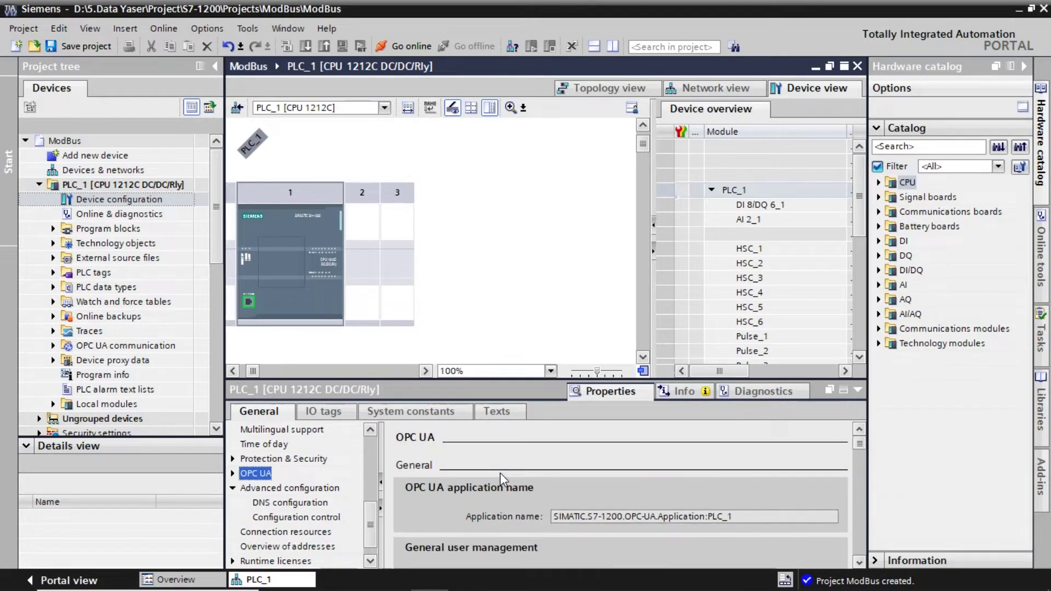
# Step: Set up and confirm the password that protects the confidential PLC configuration data under Protection & Security
pyautogui.click(277, 459)
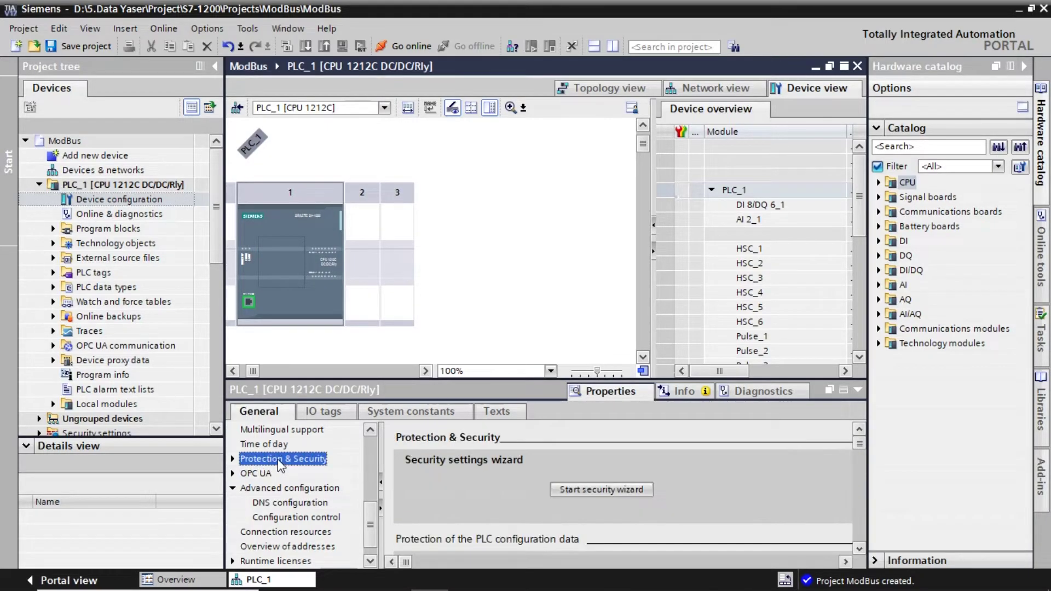
pyautogui.click(232, 459)
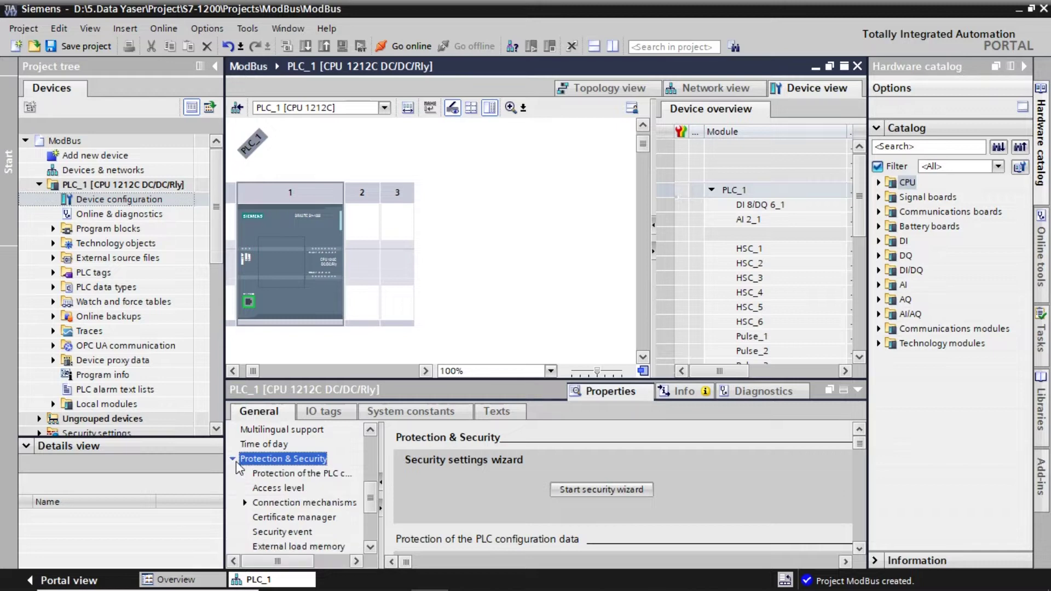
pyautogui.click(287, 474)
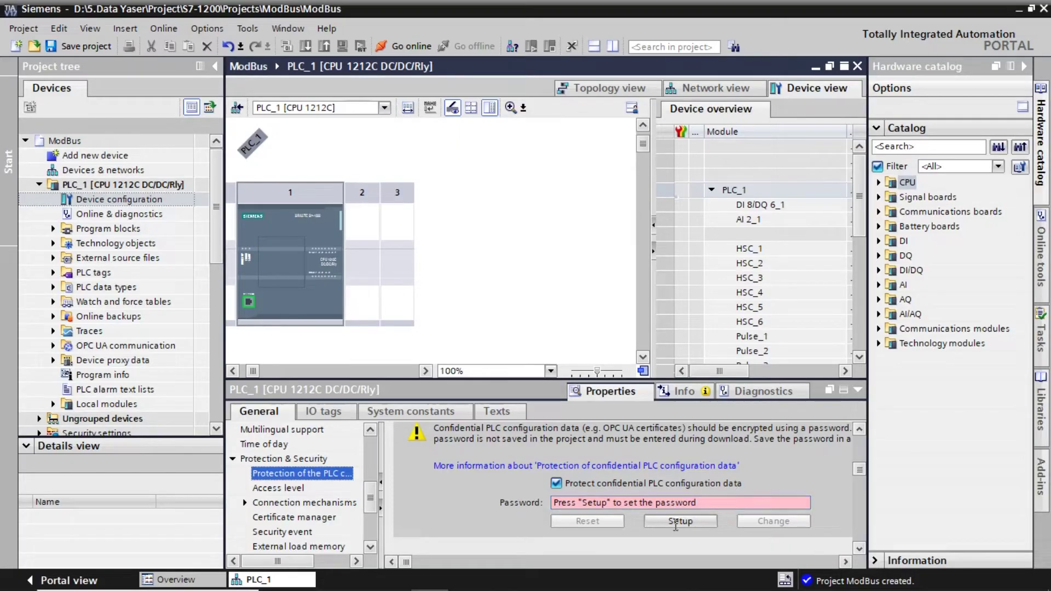
pyautogui.click(674, 522)
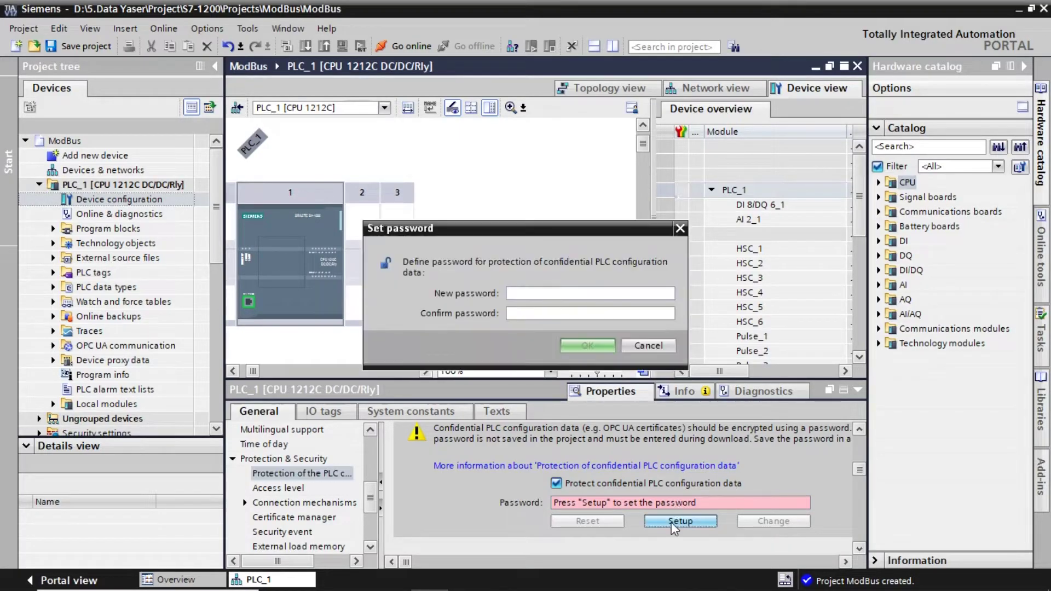
pyautogui.write('*****')
pyautogui.press('BackSpace')
pyautogui.press('BackSpace')
pyautogui.press('BackSpace')
pyautogui.write('*******************')
pyautogui.click(576, 345)
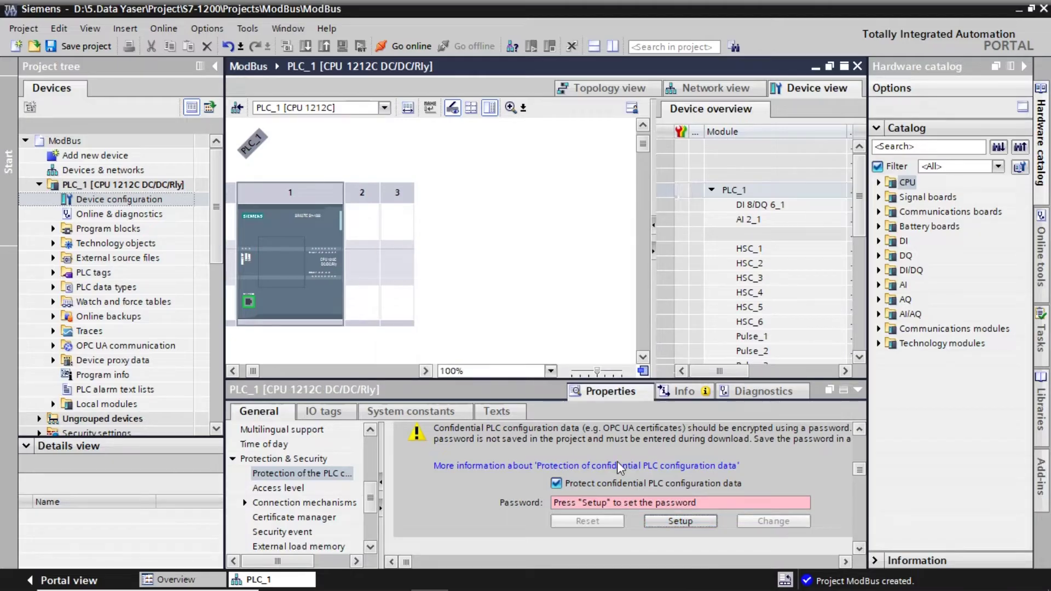
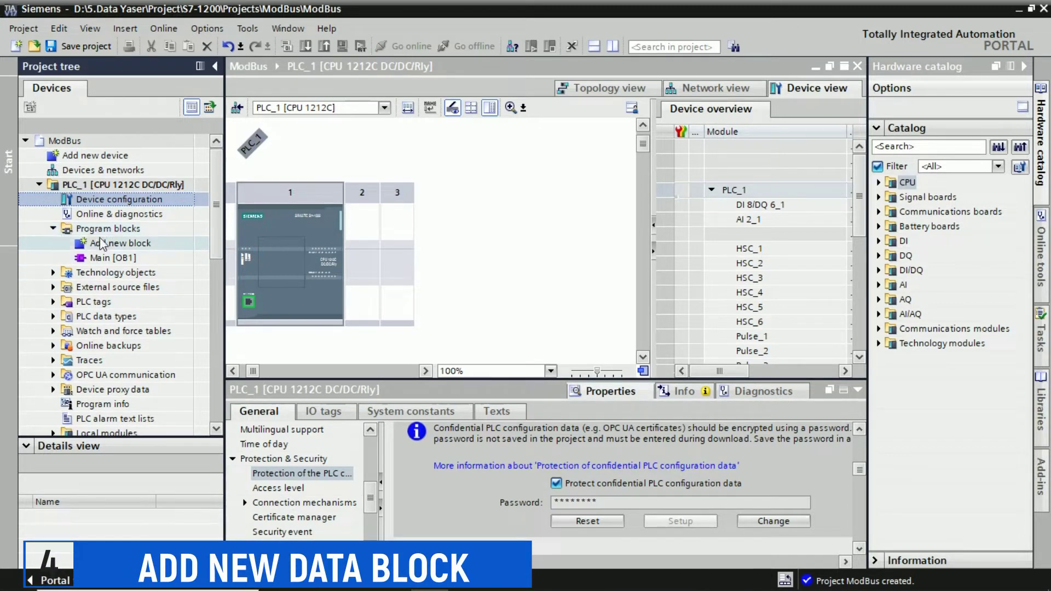
# Step: Add a new global data block named MD_DB with automatic numbering to the PLC's program blocks
pyautogui.click(121, 246)
pyautogui.doubleClick(121, 243)
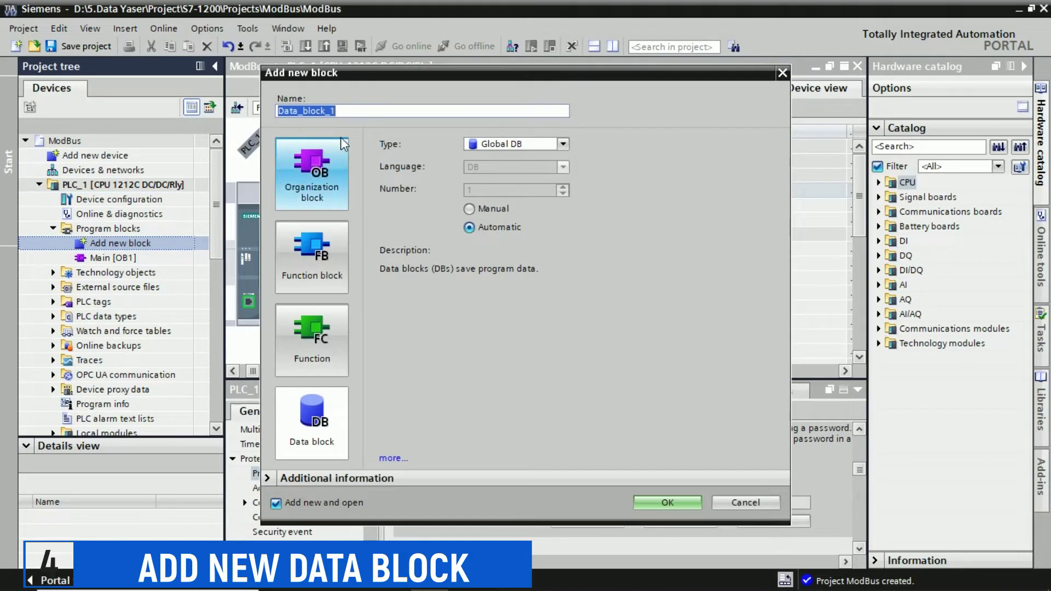
pyautogui.write('MD_DB')
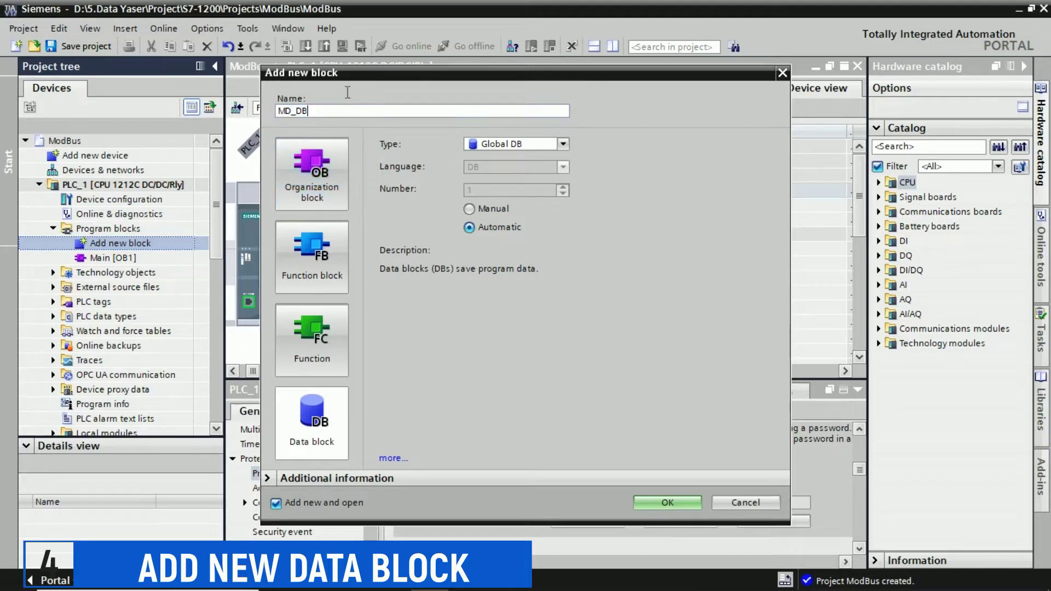
pyautogui.click(685, 505)
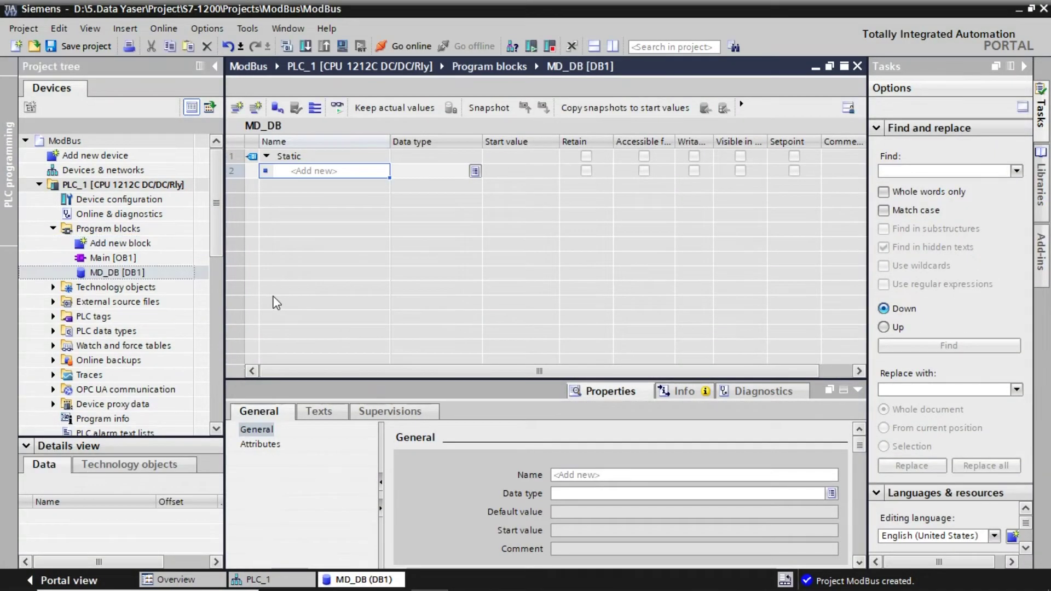
# Step: Add a static variable HOLD_REG with data type Array[0..1] of Int to the MD_DB data block
pyautogui.click(340, 172)
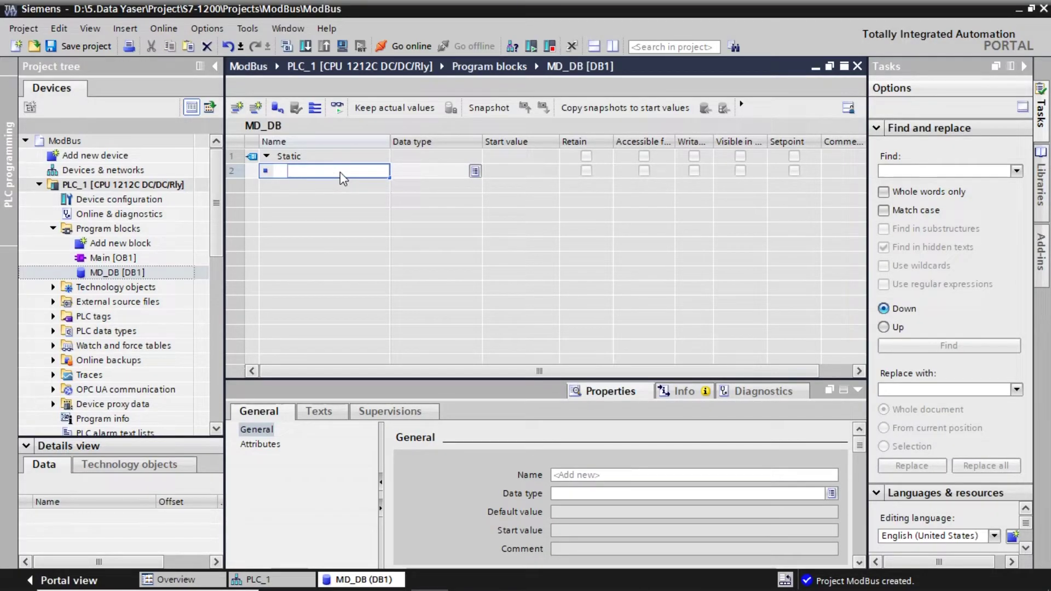
pyautogui.write('HOLD_REG')
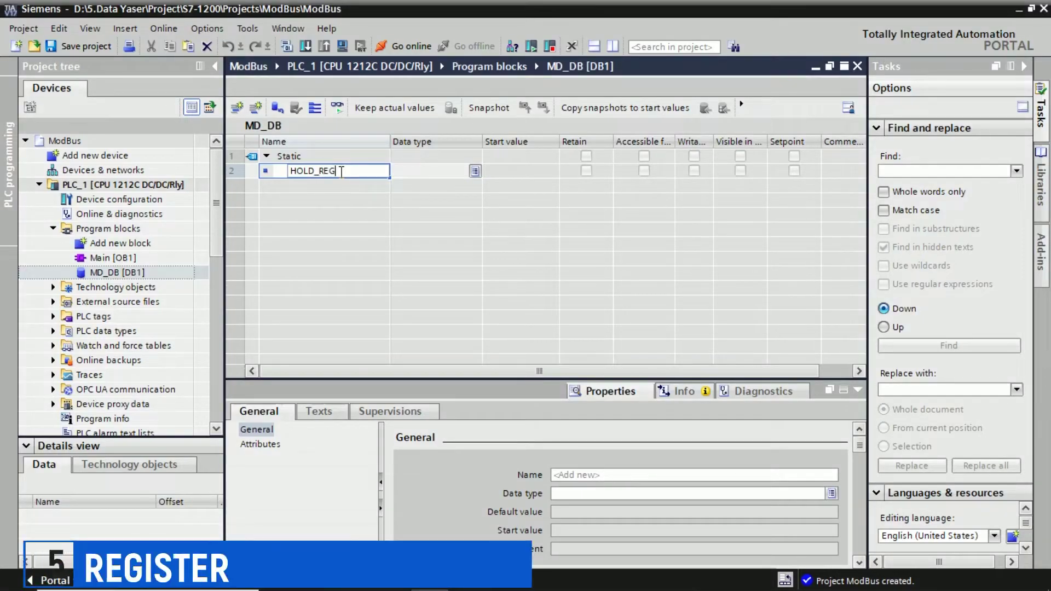
pyautogui.click(441, 171)
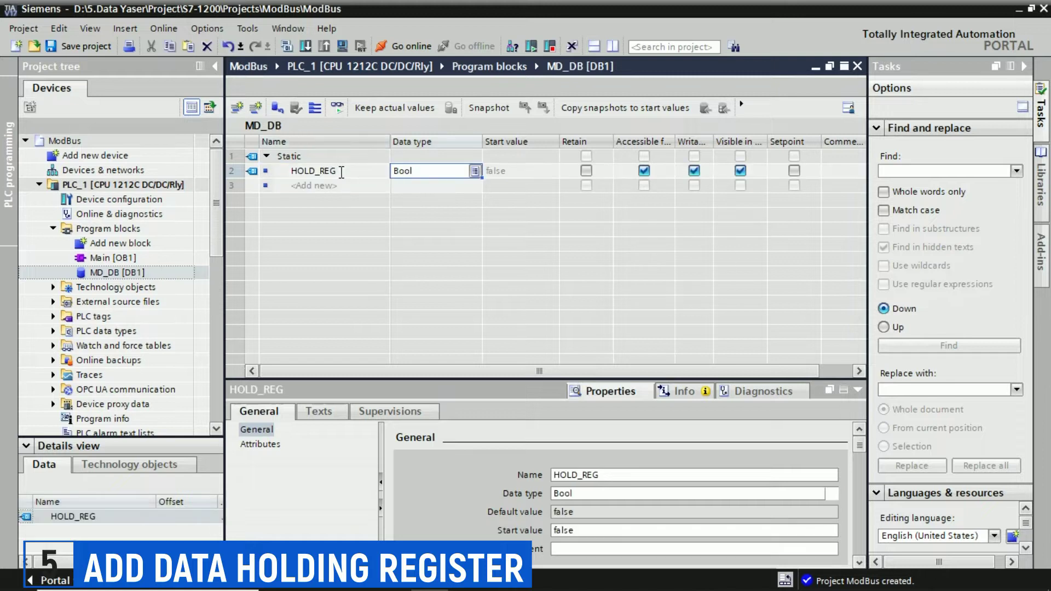
pyautogui.click(475, 171)
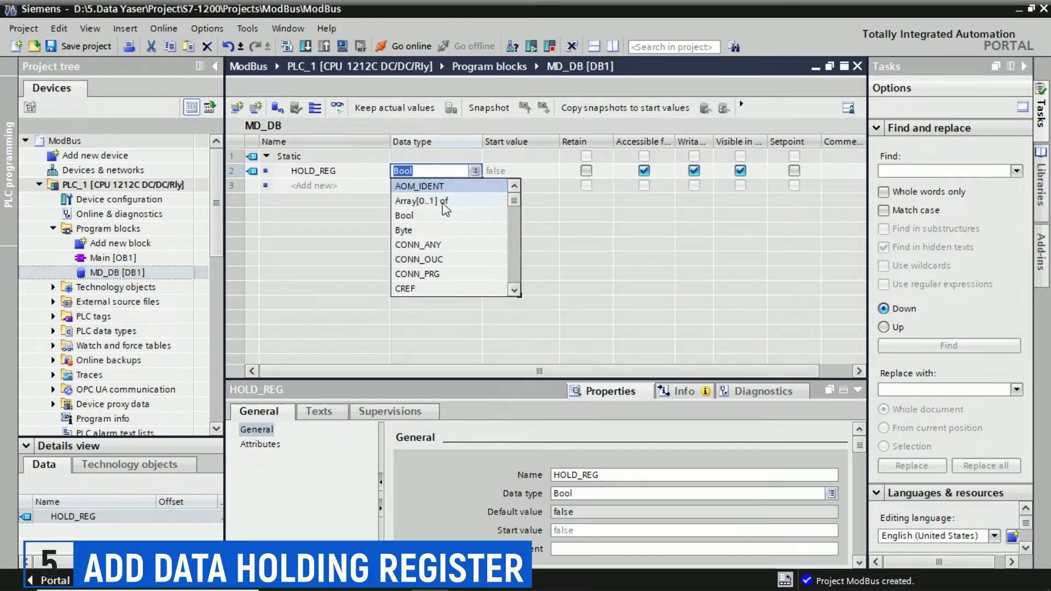
pyautogui.click(443, 202)
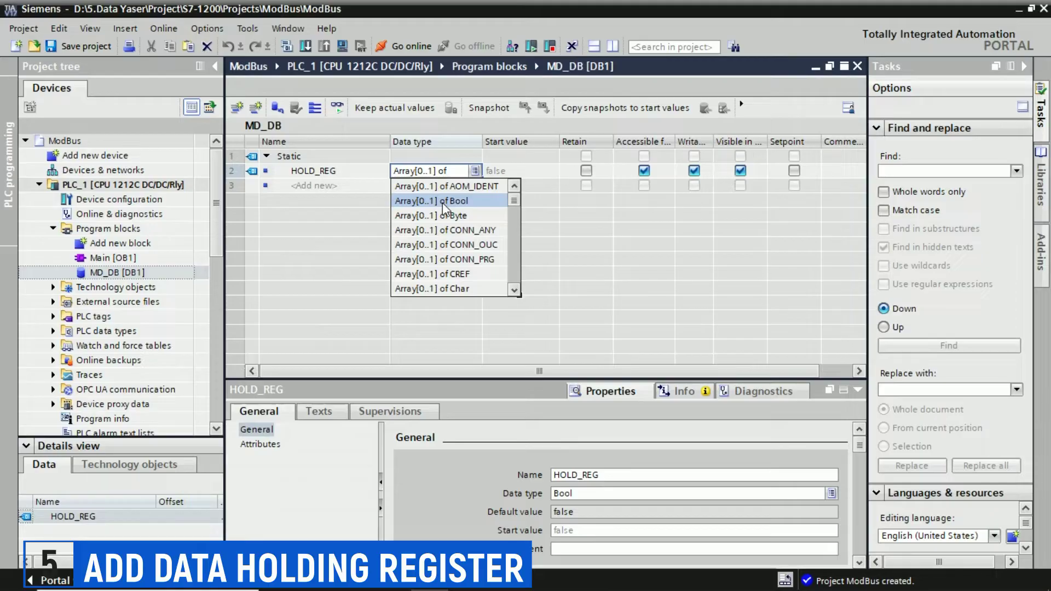
pyautogui.scroll(-6, 445, 216)
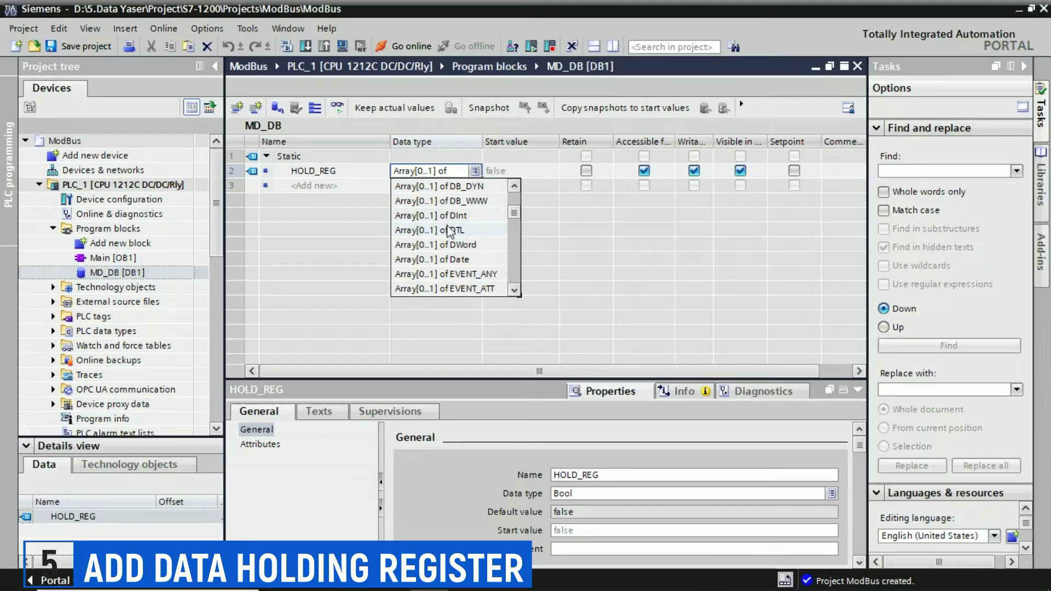
pyautogui.scroll(-6, 448, 230)
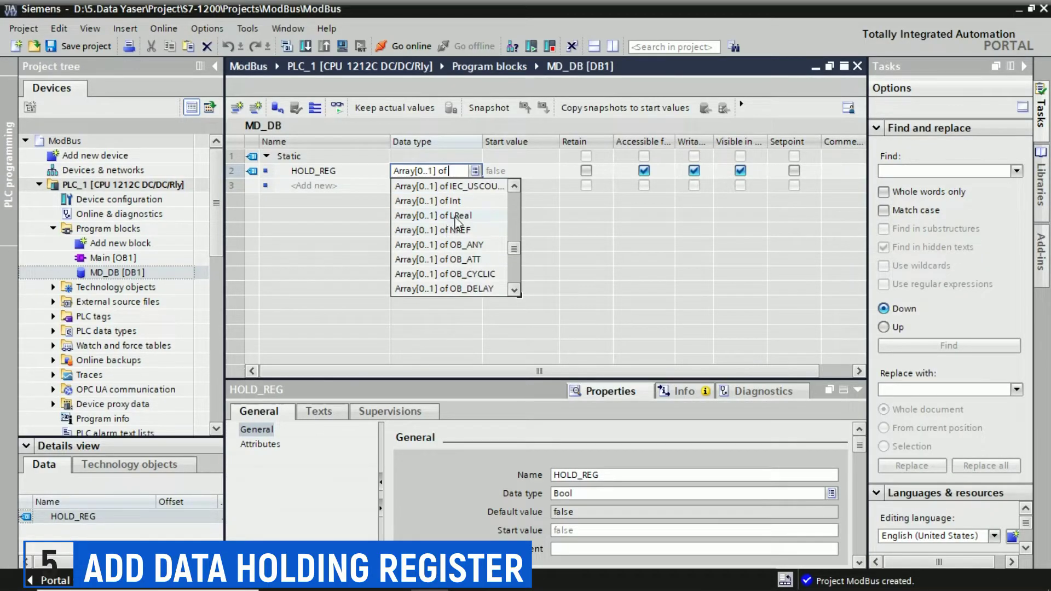
pyautogui.click(459, 201)
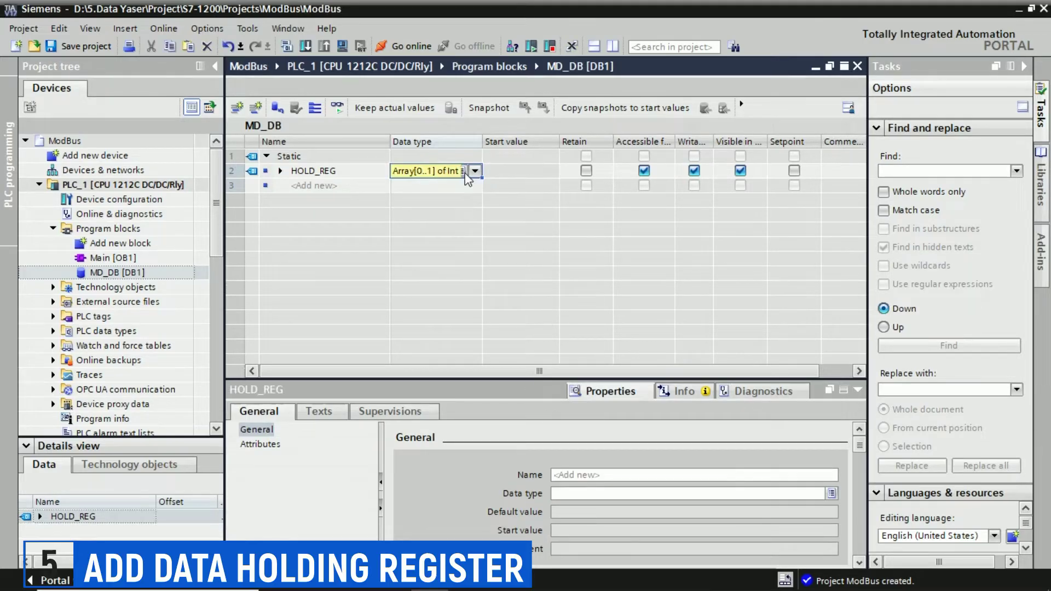
# Step: Set the array limits of HOLD_REG to 0..49 and inspect its elements
pyautogui.click(475, 171)
pyautogui.click(522, 216)
pyautogui.press('BackSpace')
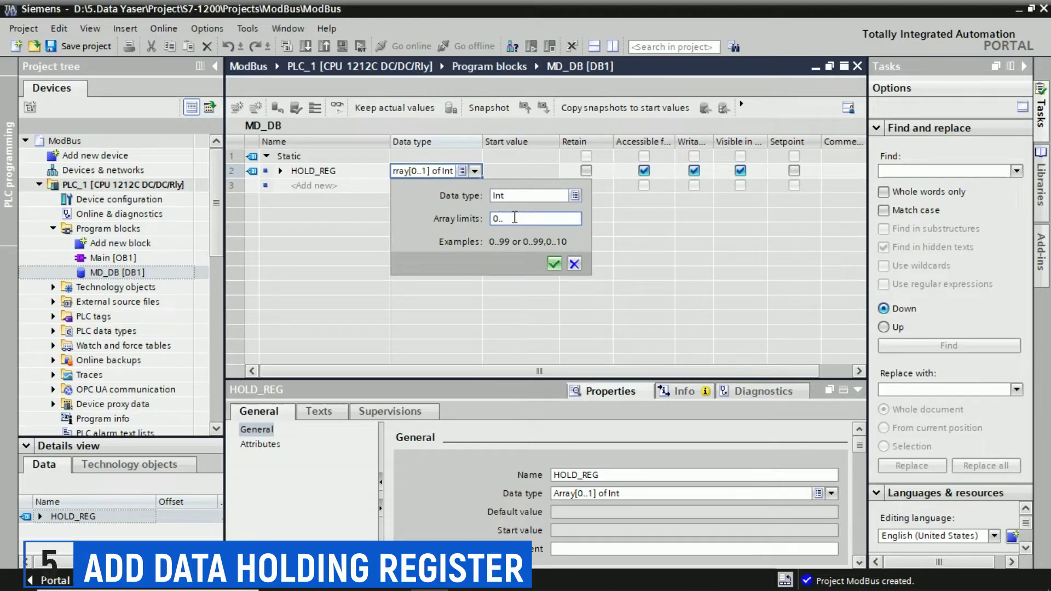
pyautogui.write('49')
pyautogui.click(554, 265)
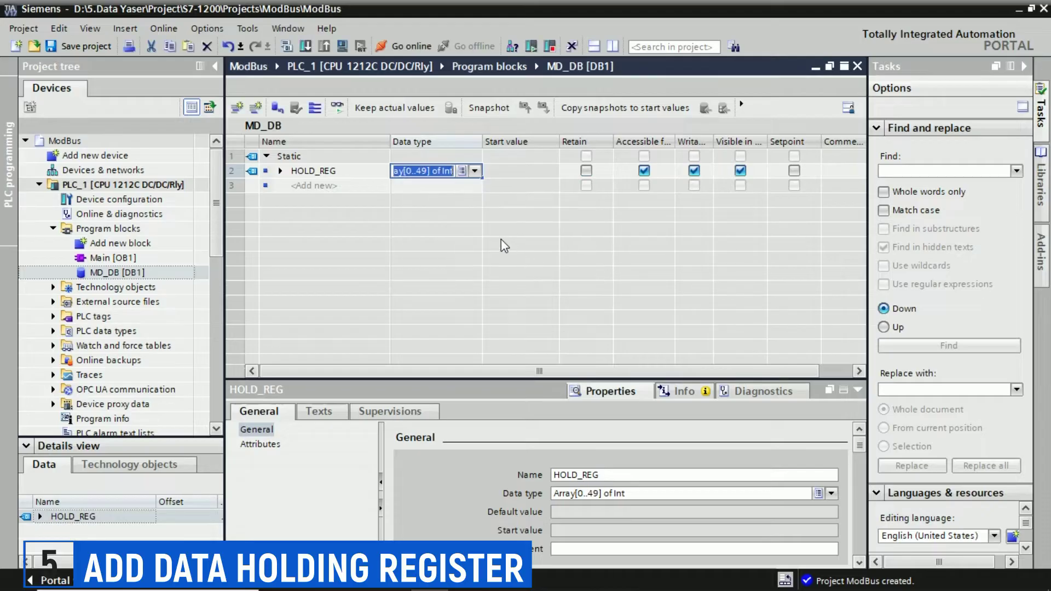
pyautogui.click(281, 172)
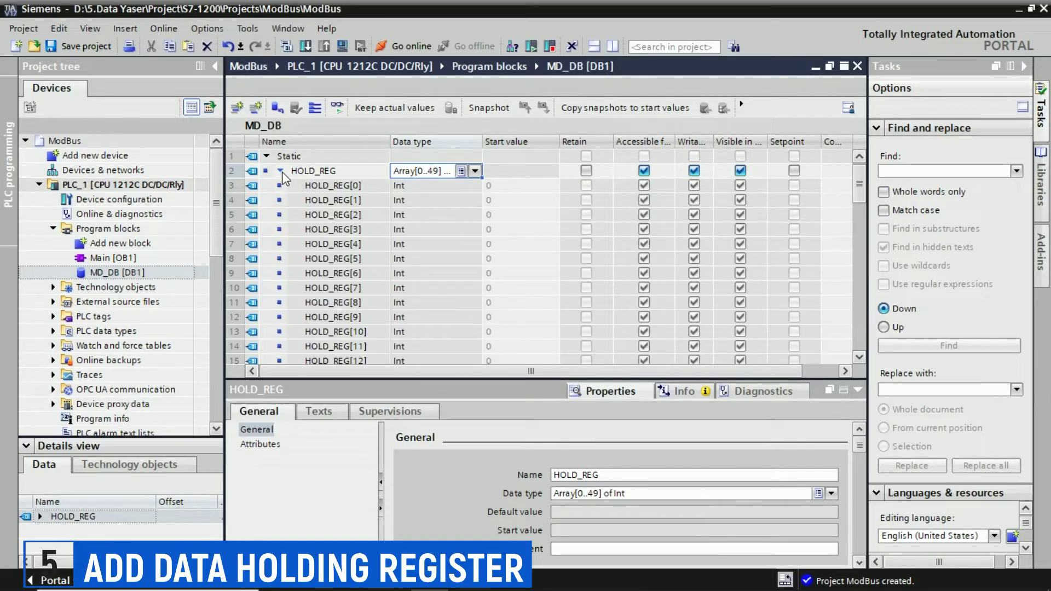
pyautogui.scroll(-1, 406, 288)
pyautogui.scroll(1, 404, 290)
pyautogui.click(281, 171)
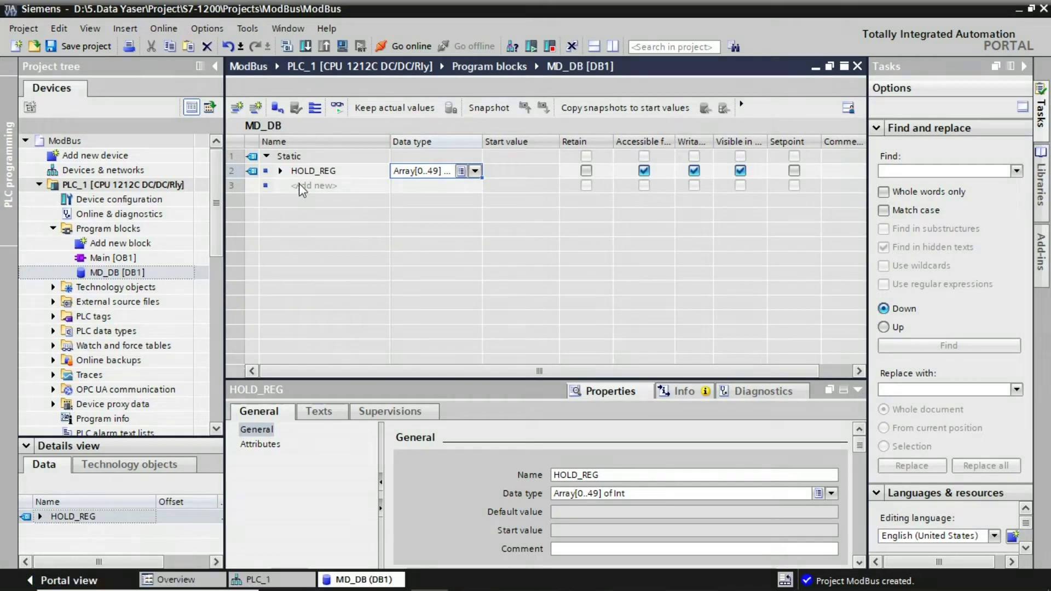
# Step: Add a static variable CONNECT with data type TCON_IP_v4 below HOLD_REG and expand its structure
pyautogui.click(301, 185)
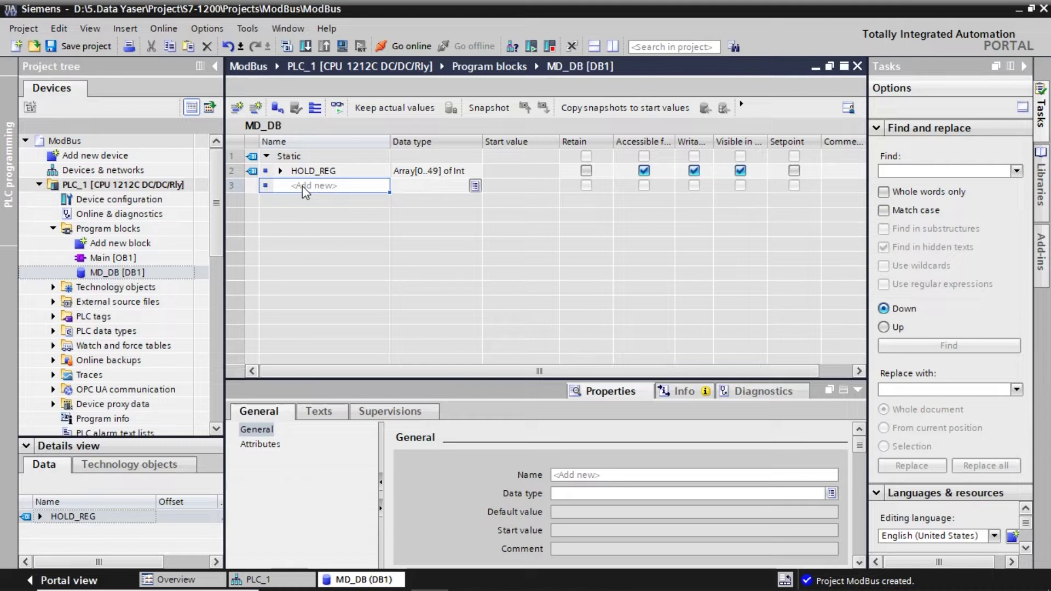
pyautogui.click(303, 186)
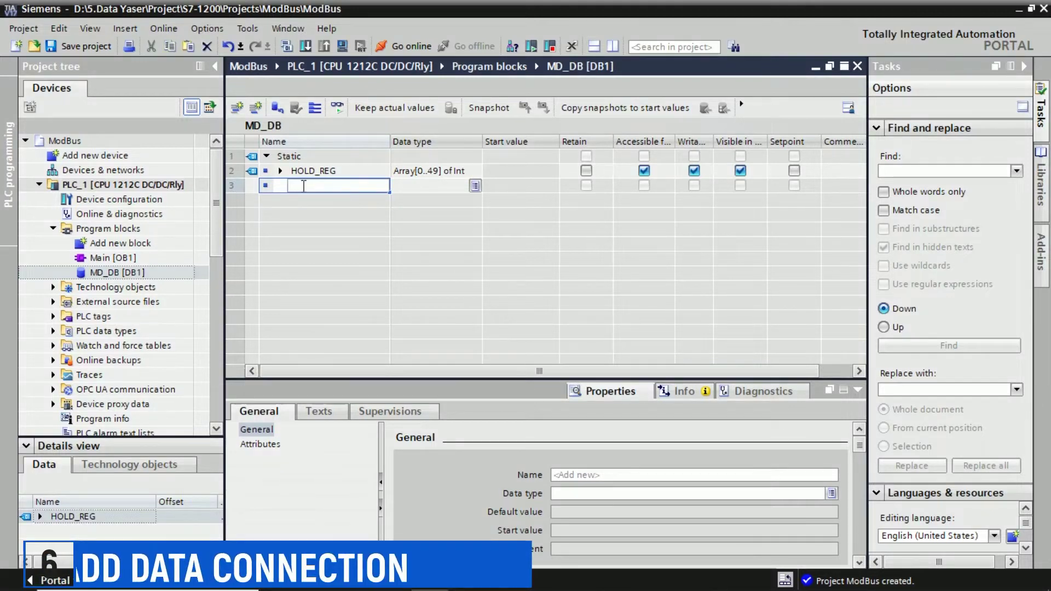
pyautogui.write('CONN')
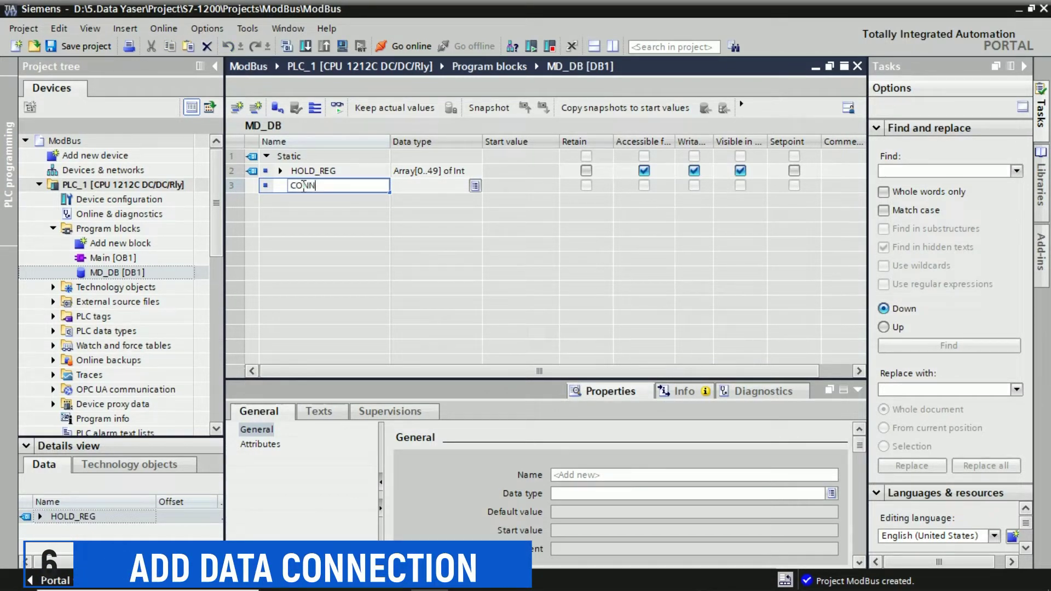
pyautogui.write('ECT')
pyautogui.press('Return')
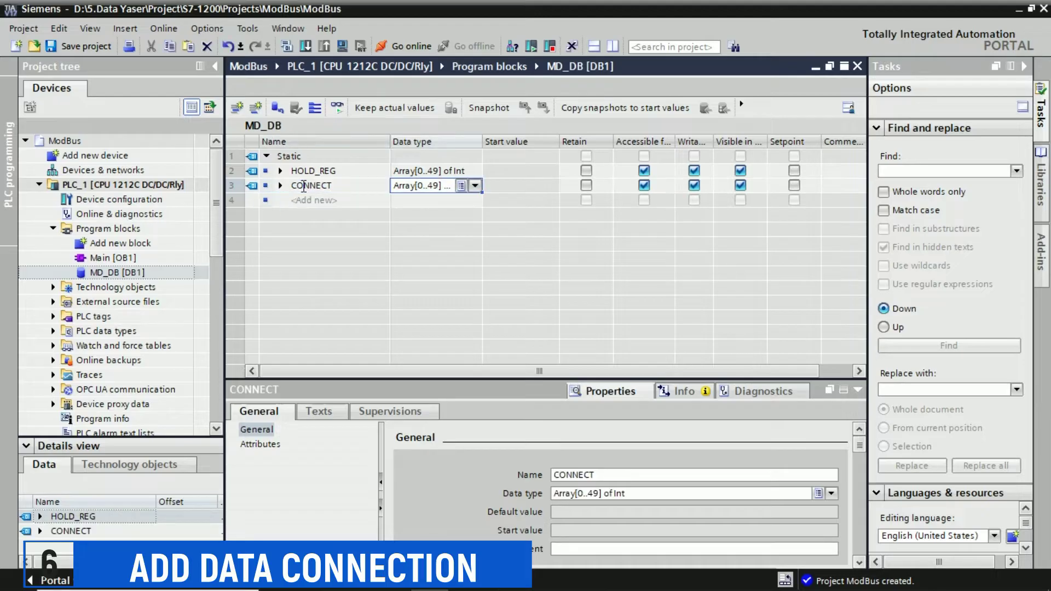
pyautogui.press('BackSpace')
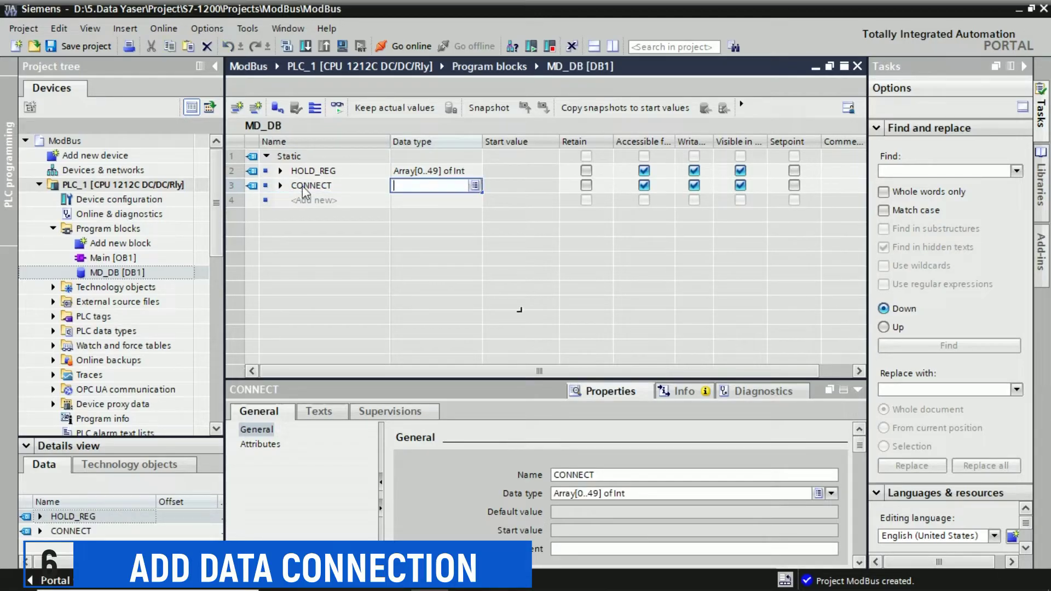
pyautogui.write('TCON_IP_V4')
pyautogui.press('Return')
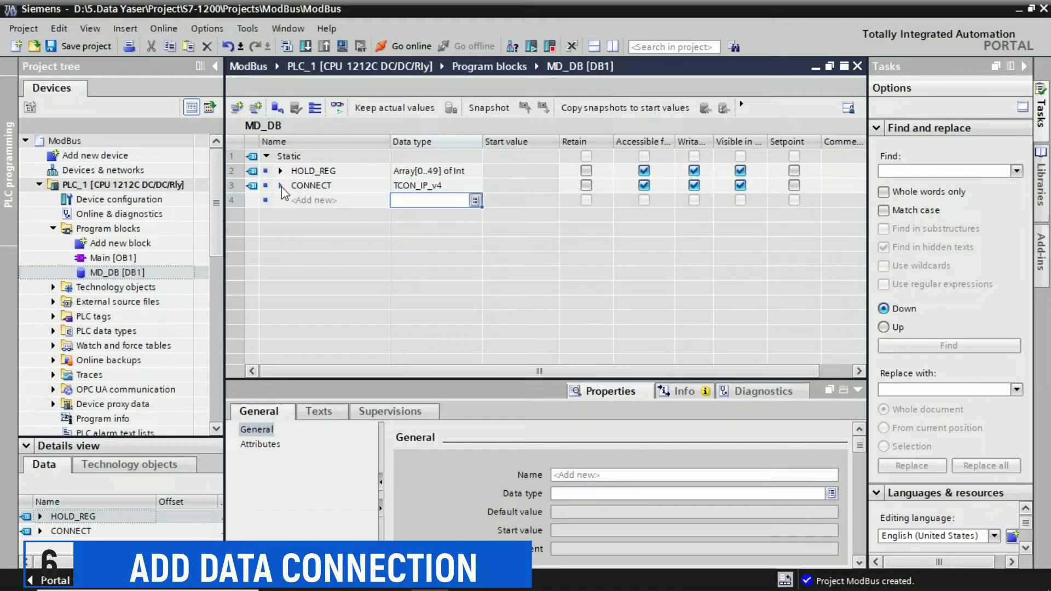
pyautogui.click(280, 186)
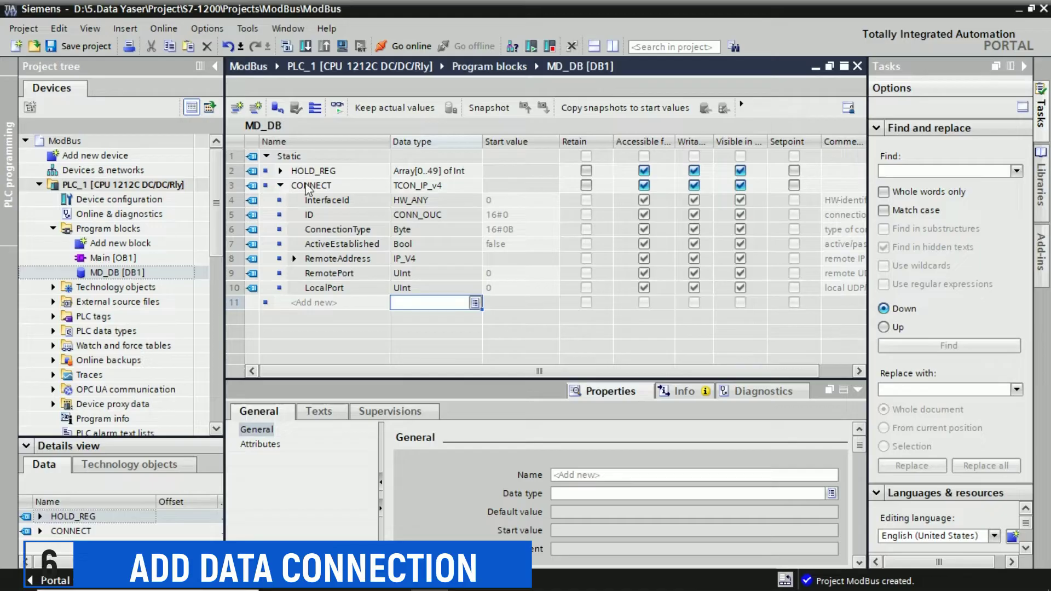
# Step: Set the CONNECT structure's start values to InterfaceId 64, ID 1, ConnectionType 11 and LocalPort 502
pyautogui.click(487, 202)
pyautogui.write('64')
pyautogui.press('Return')
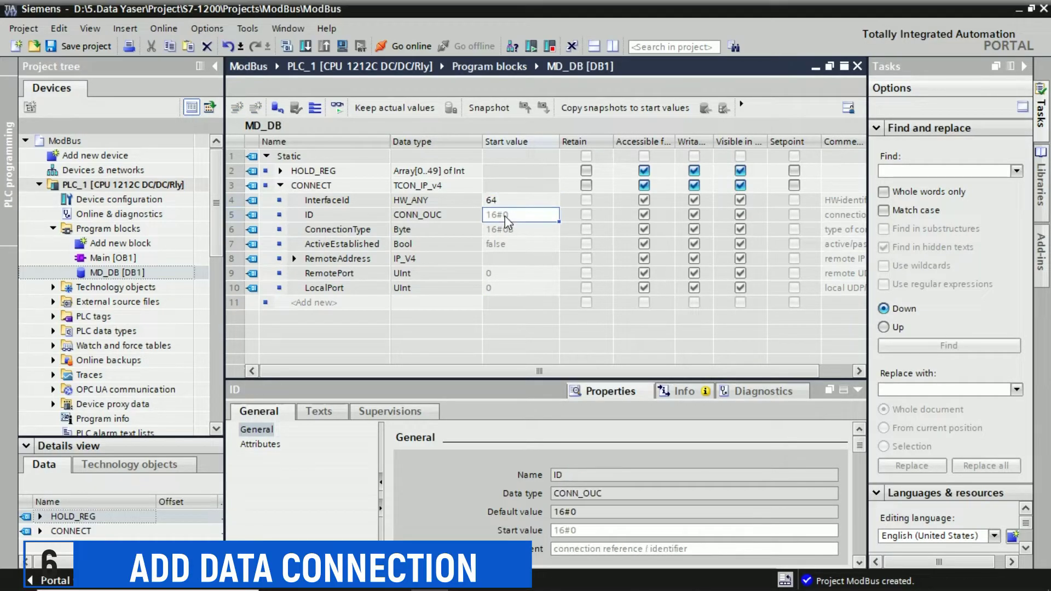
pyautogui.write('1')
pyautogui.click(511, 229)
pyautogui.write('11')
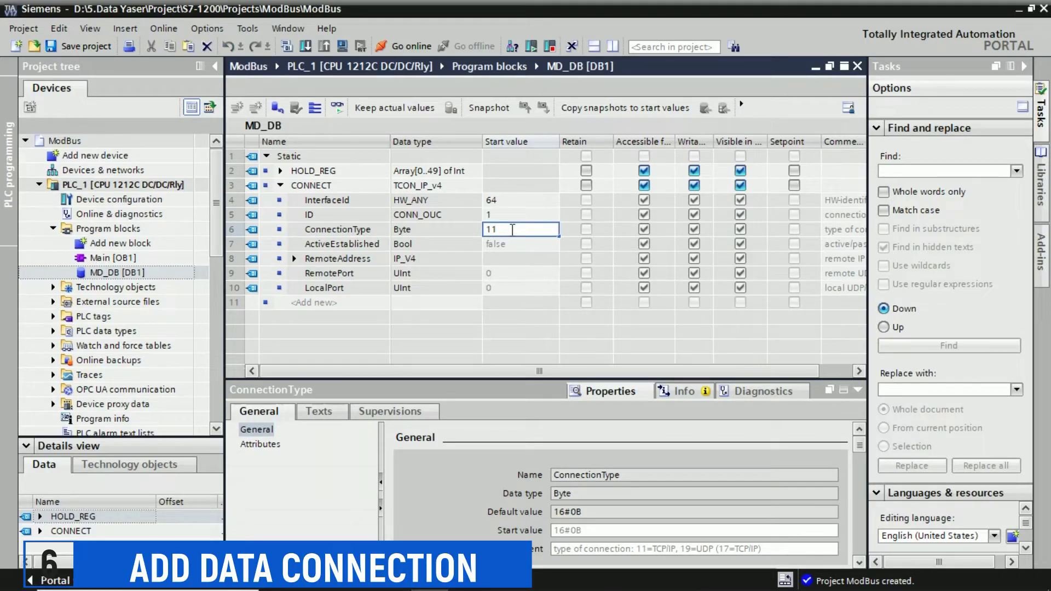
pyautogui.click(522, 293)
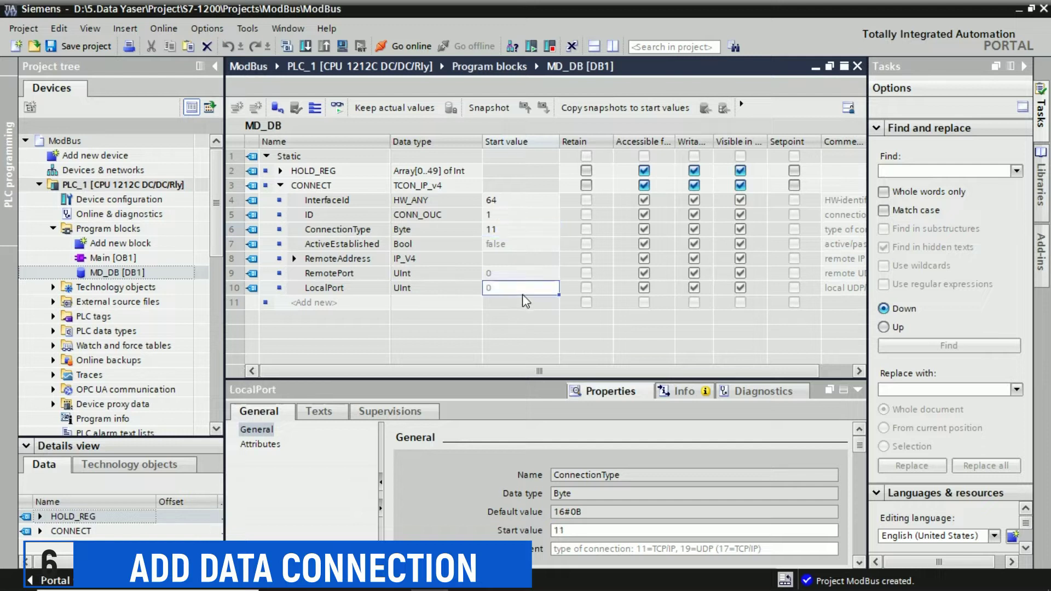
pyautogui.write('502')
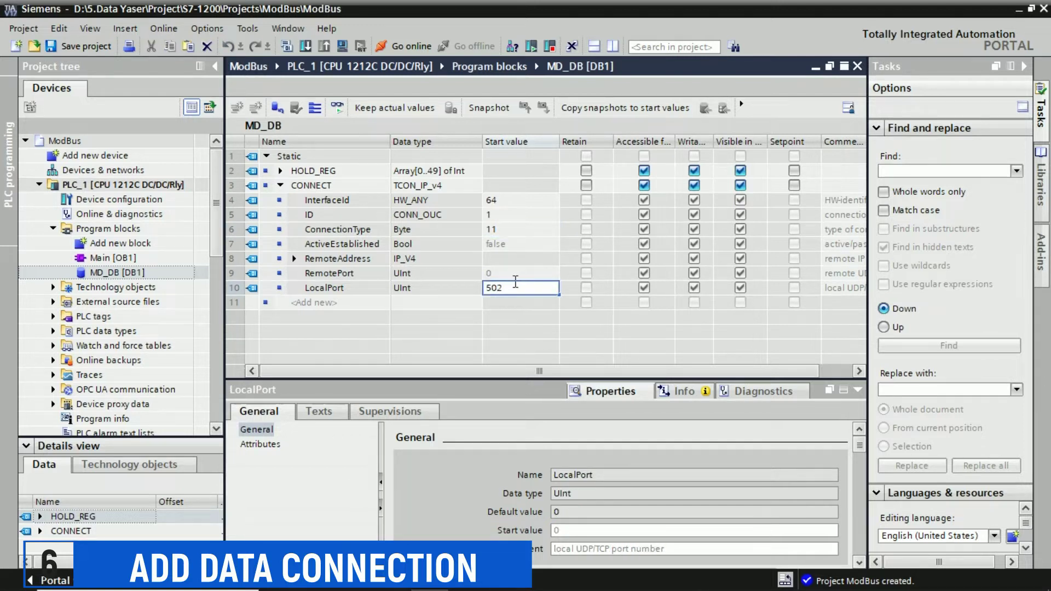
# Step: Add a static variable ERROR with data type Bool below the CONNECT structure in MD_DB
pyautogui.click(341, 302)
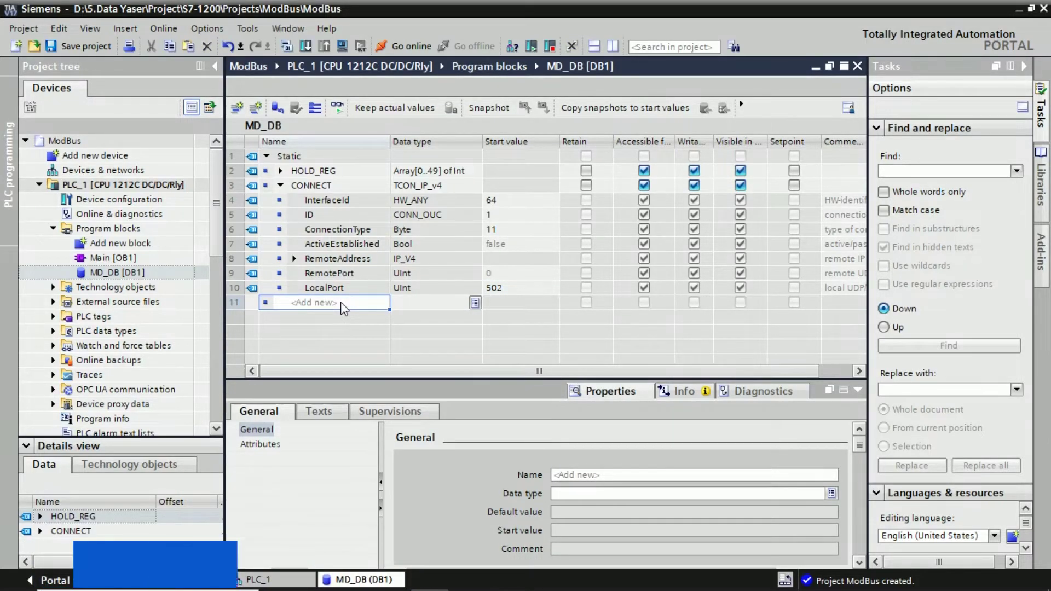
pyautogui.write('ERROR')
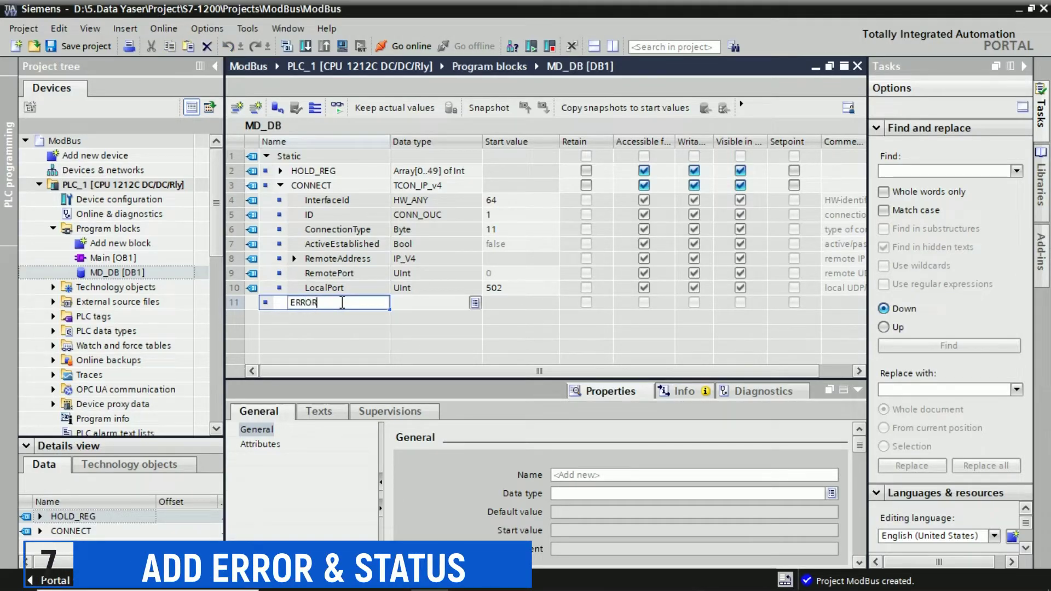
pyautogui.press('Return')
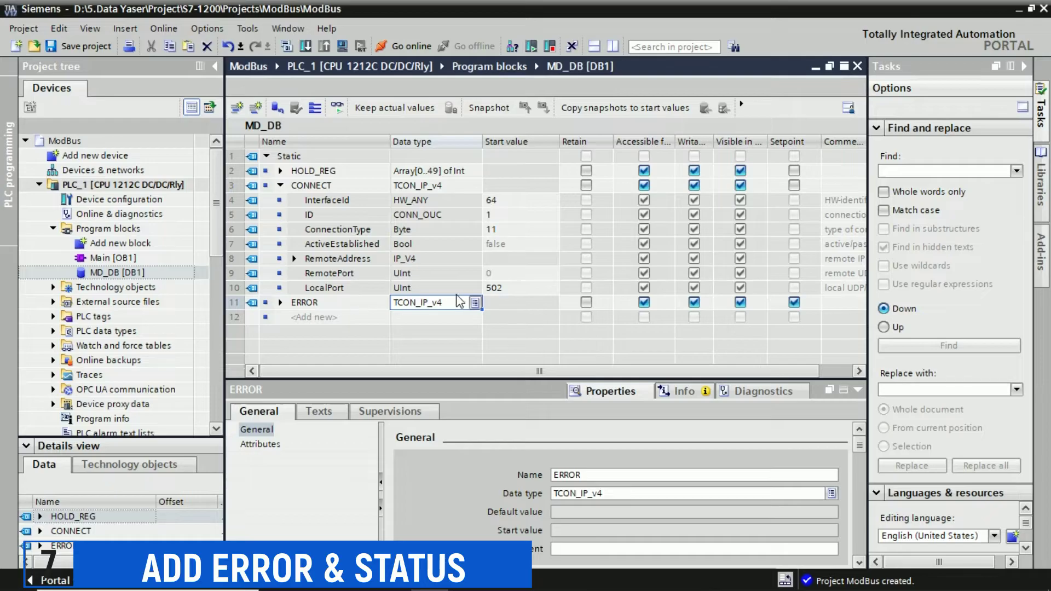
pyautogui.click(476, 304)
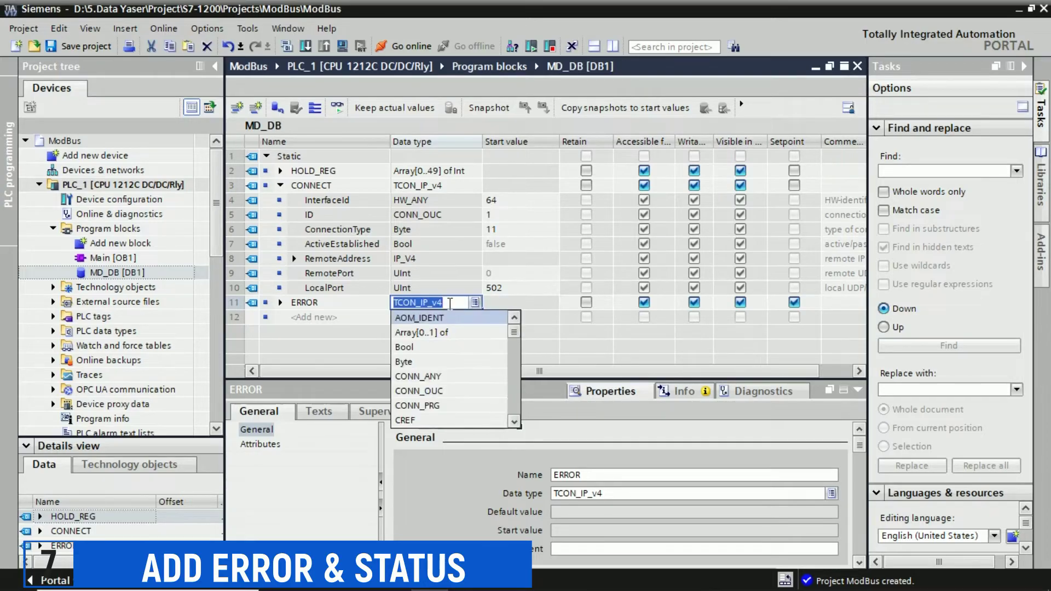
pyautogui.click(415, 348)
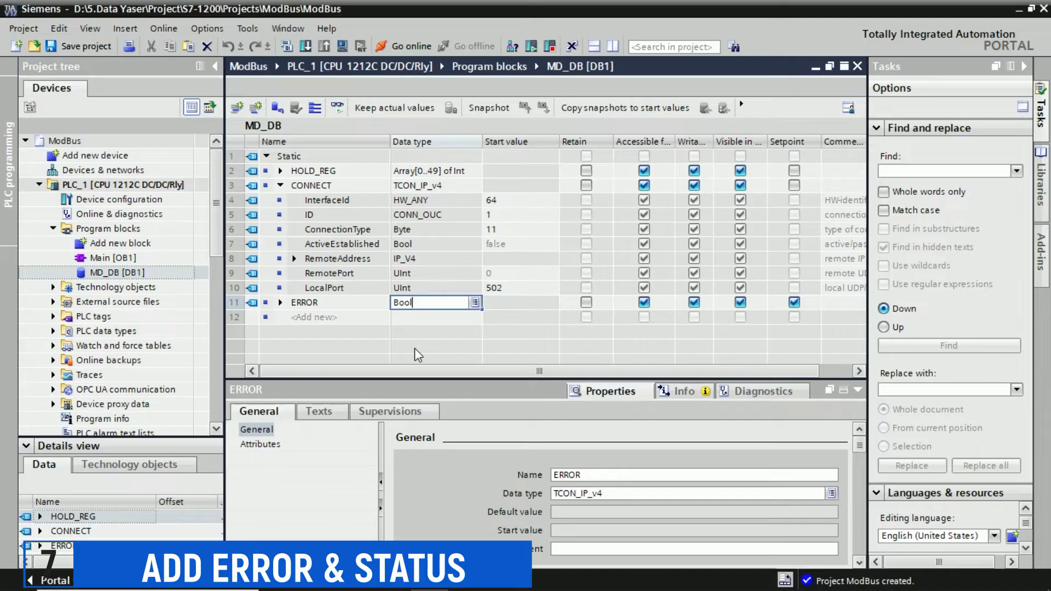
# Step: Add a static variable STATUS with data type Word below ERROR, and collapse the CONNECT structure
pyautogui.click(334, 320)
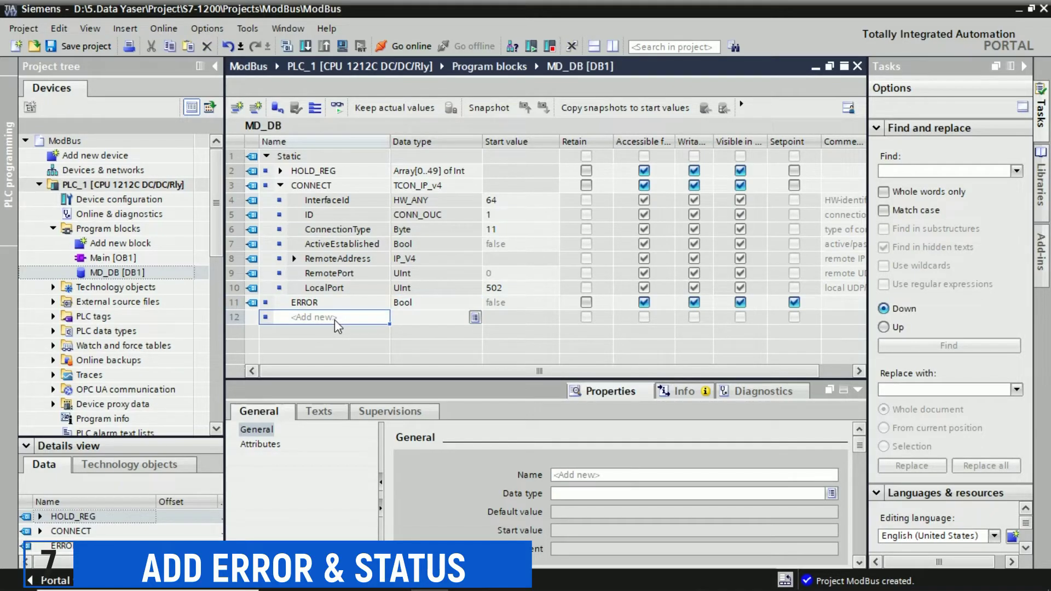
pyautogui.write('STA')
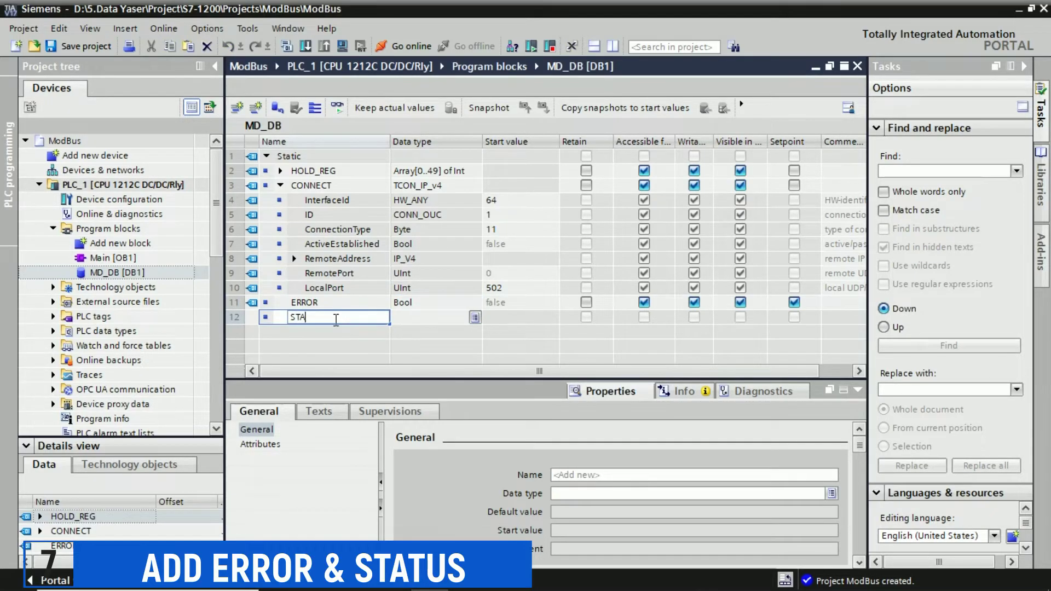
pyautogui.write('TUS')
pyautogui.press('Return')
pyautogui.write('wor')
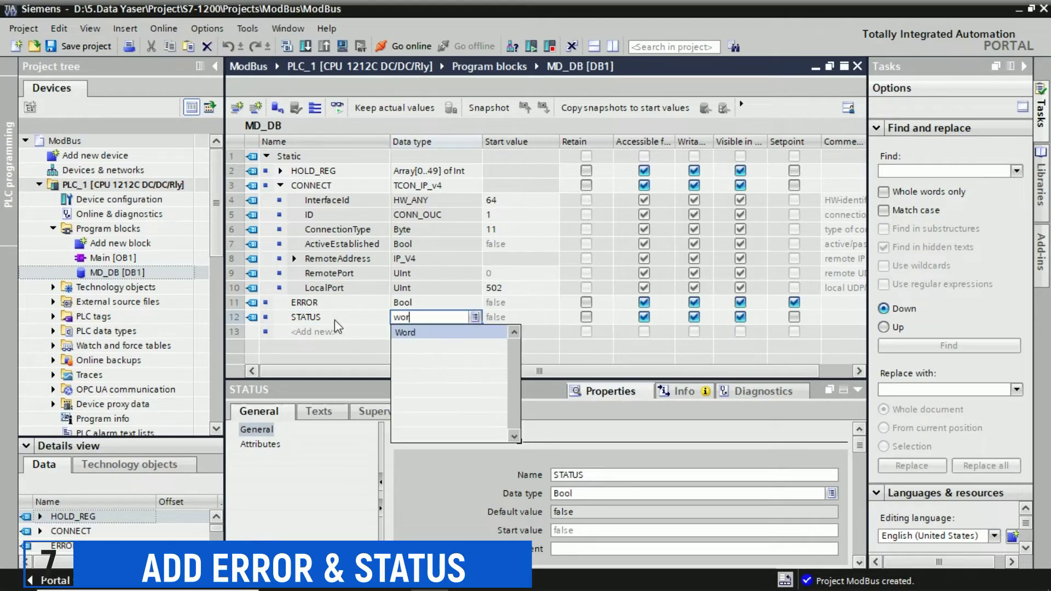
pyautogui.click(395, 336)
pyautogui.click(382, 334)
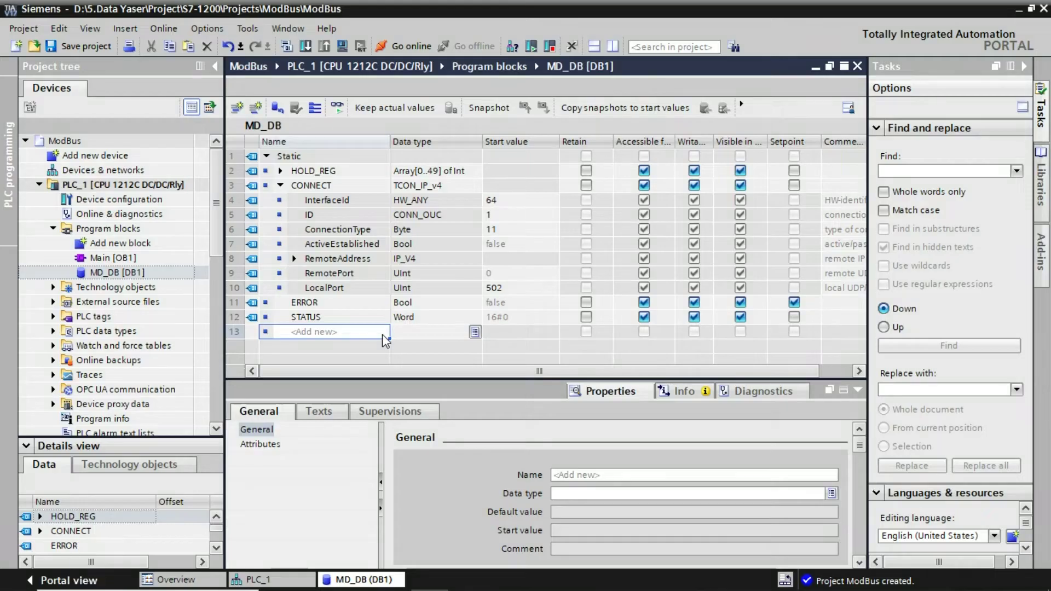
pyautogui.press('Tab')
pyautogui.press('Tab')
pyautogui.press('Tab')
pyautogui.click(280, 185)
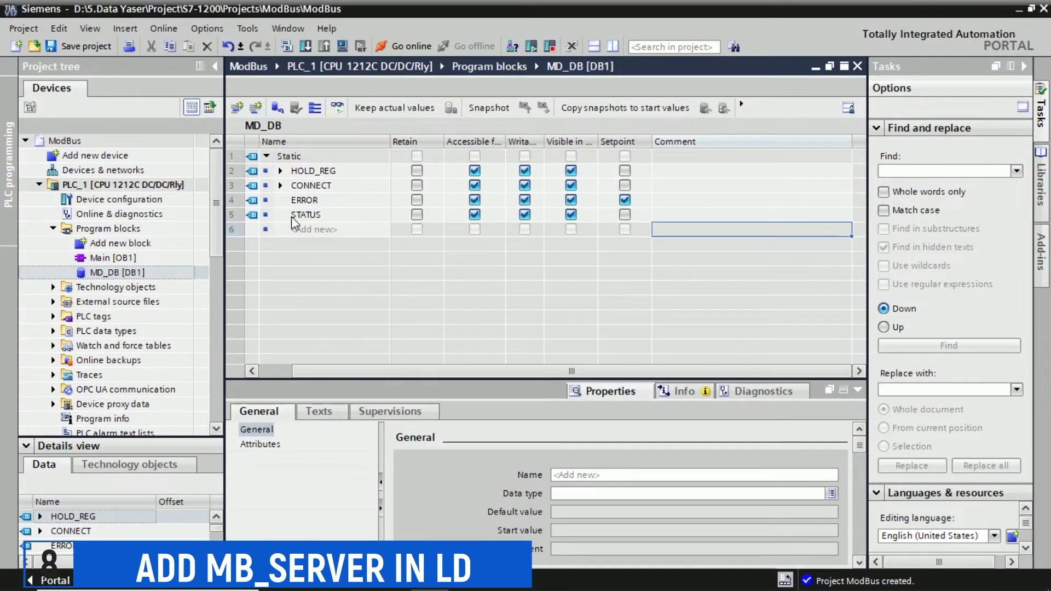
# Step: Insert the MODBUS TCP instruction MB_SERVER into Network 1 of Main [OB1], with the automatically numbered single-instance data block MB_SERVER_DB
pyautogui.click(125, 261)
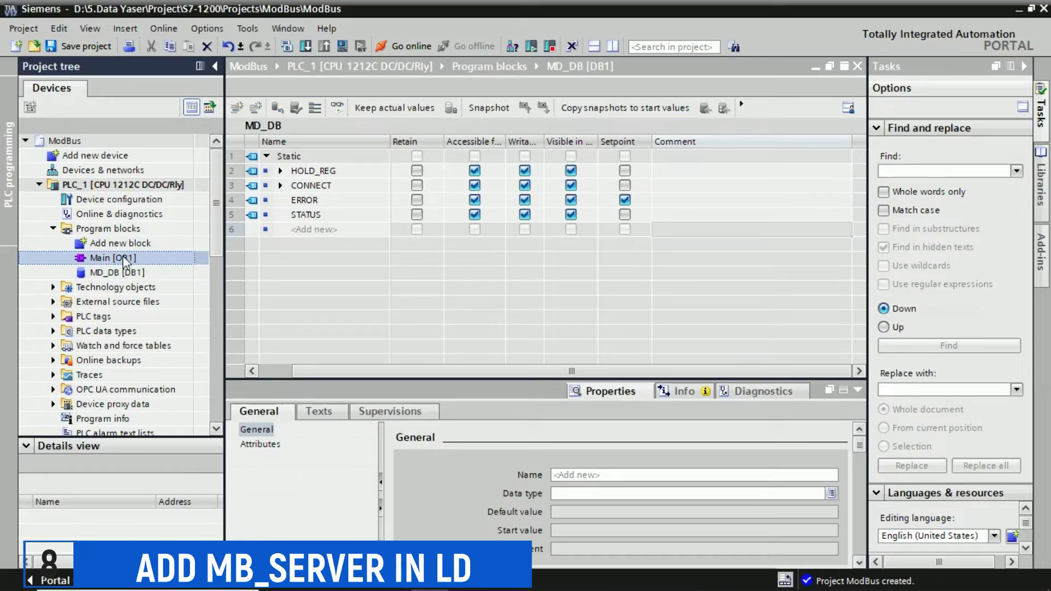
pyautogui.doubleClick(123, 255)
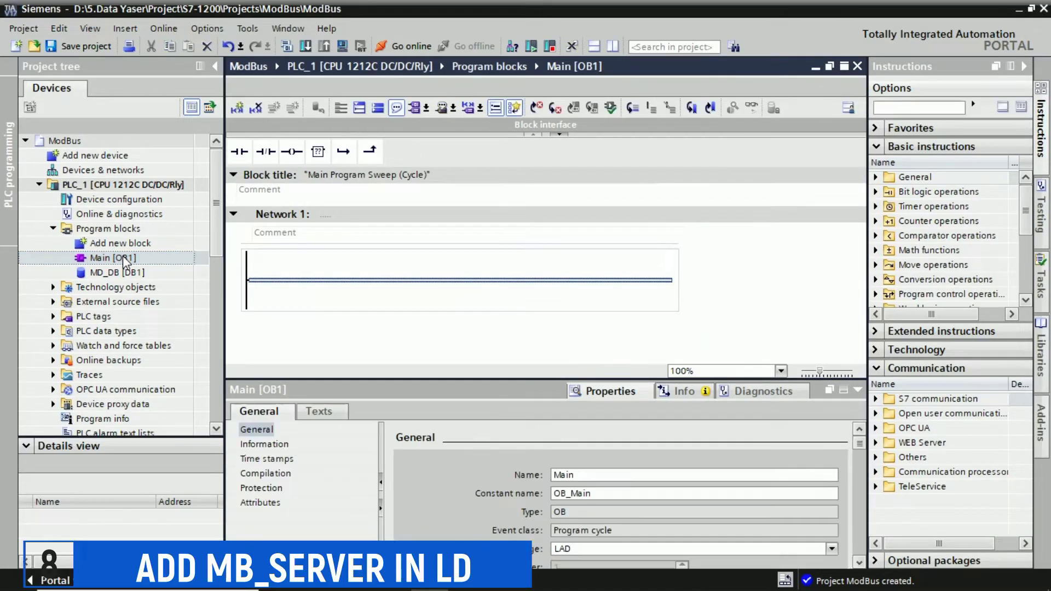
pyautogui.click(875, 458)
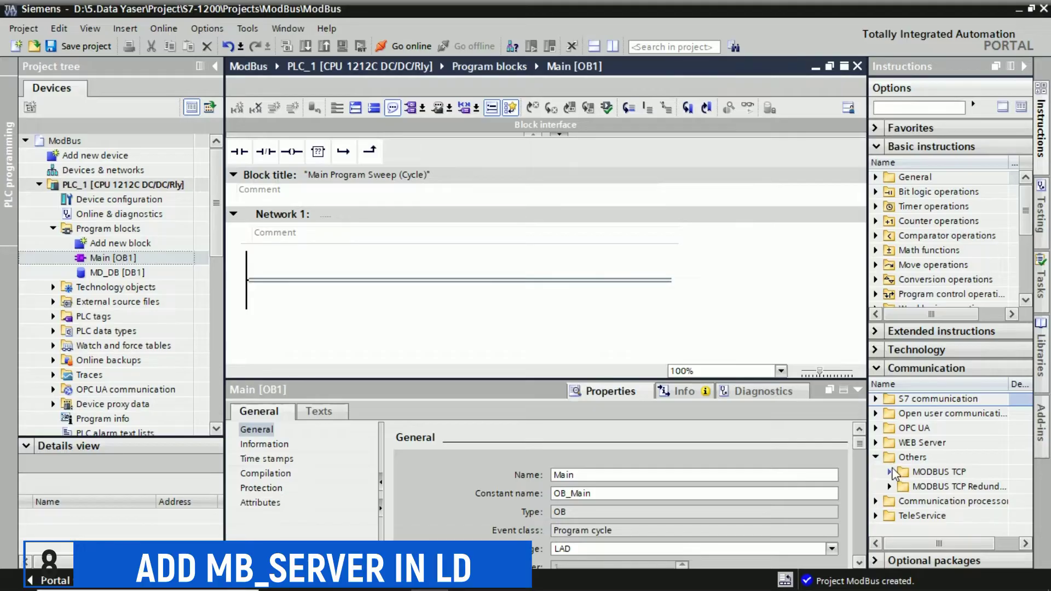
pyautogui.click(890, 473)
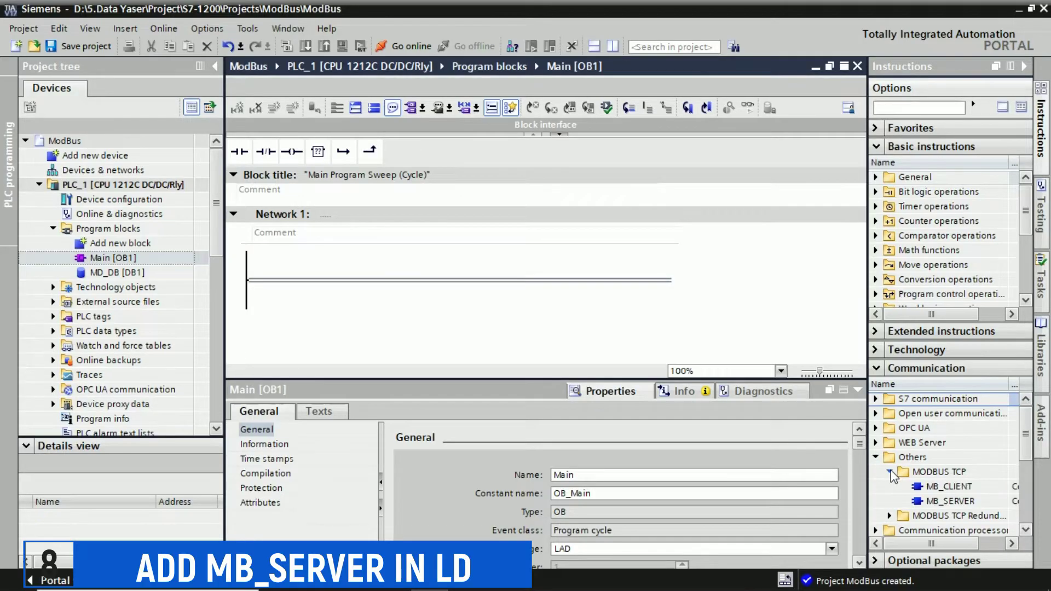
pyautogui.click(949, 503)
pyautogui.moveTo(945, 505); pyautogui.dragTo(360, 281)
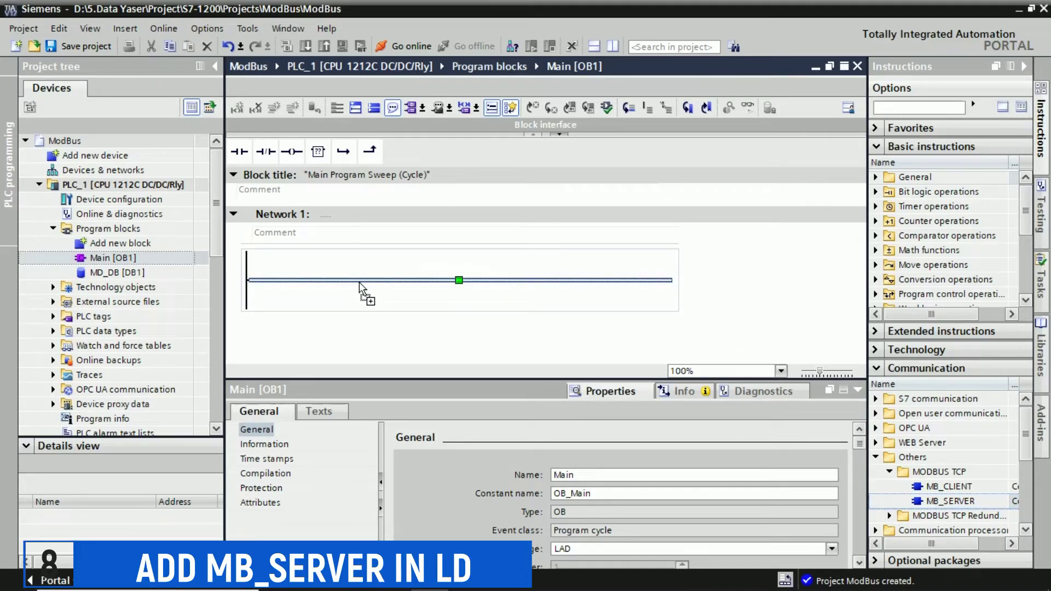
pyautogui.moveTo(359, 282); pyautogui.dragTo(359, 282)
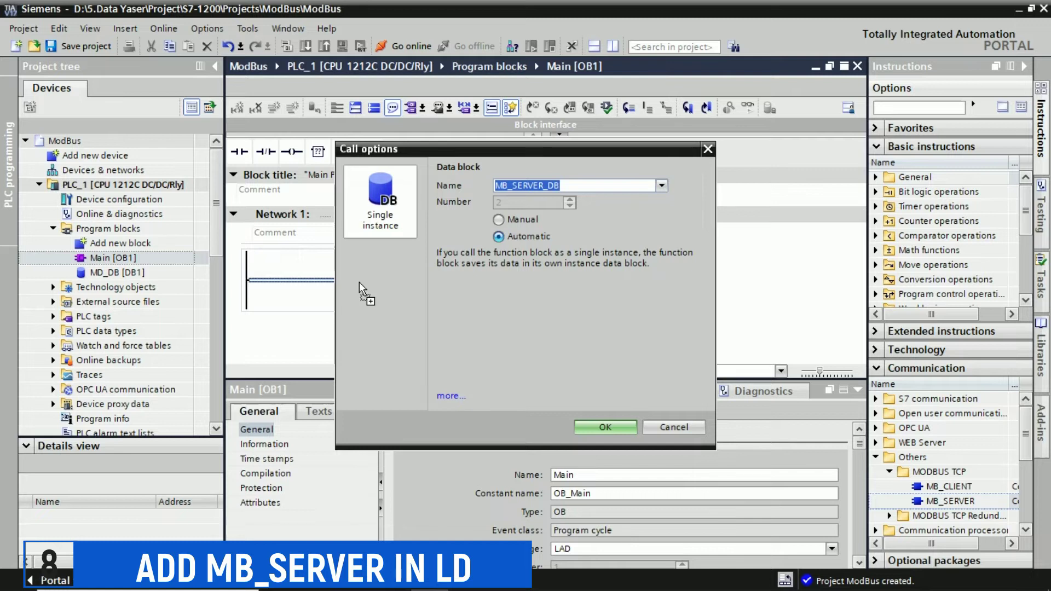
pyautogui.click(597, 426)
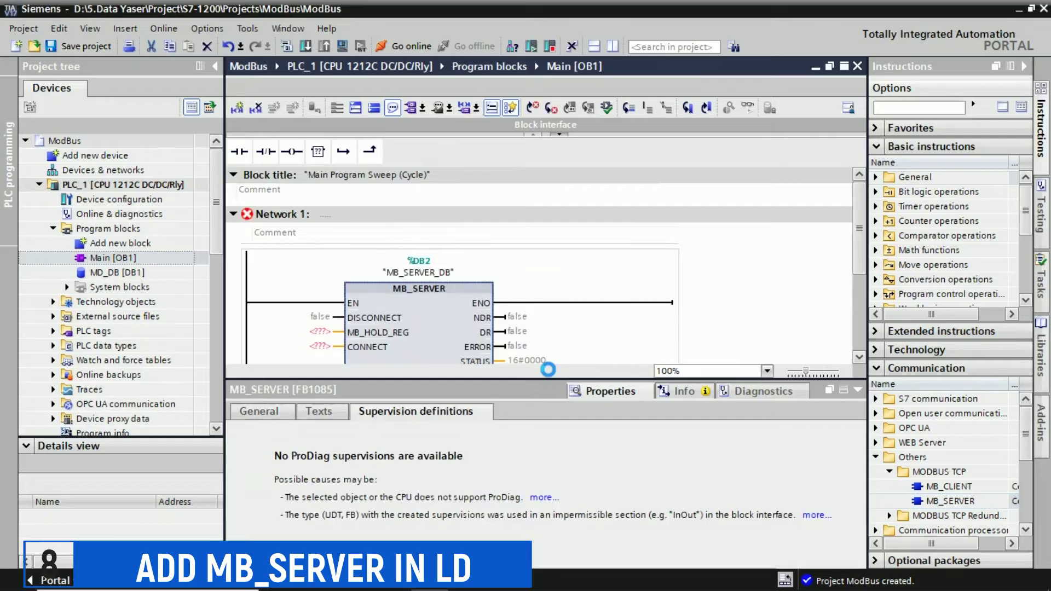
# Step: Assign the whole "MD_DB".HOLD_REG array to the MB_HOLD_REG parameter of the MB_SERVER block
pyautogui.scroll(-3, 306, 328)
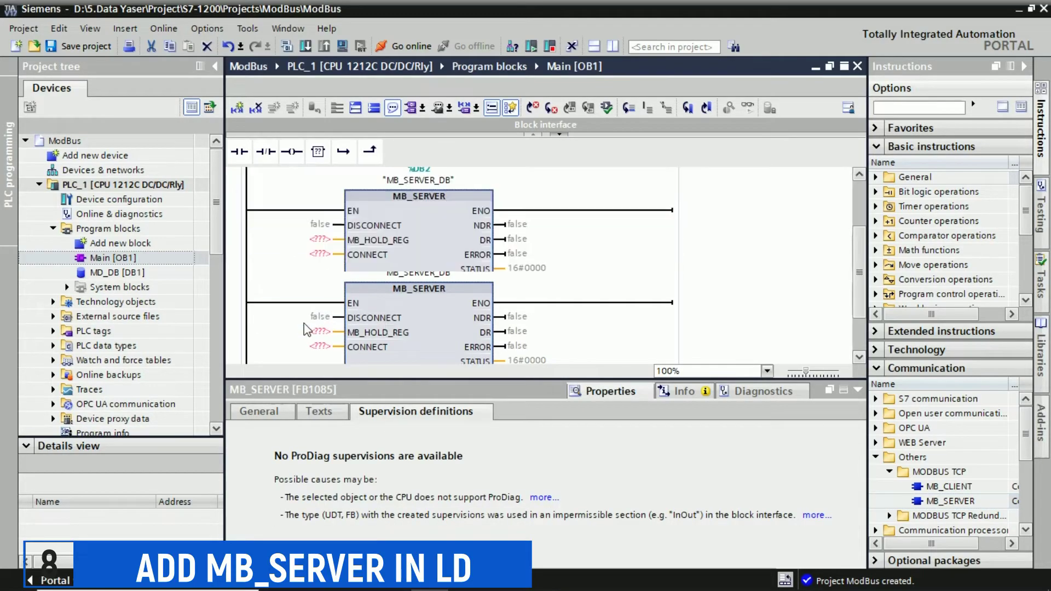
pyautogui.click(320, 241)
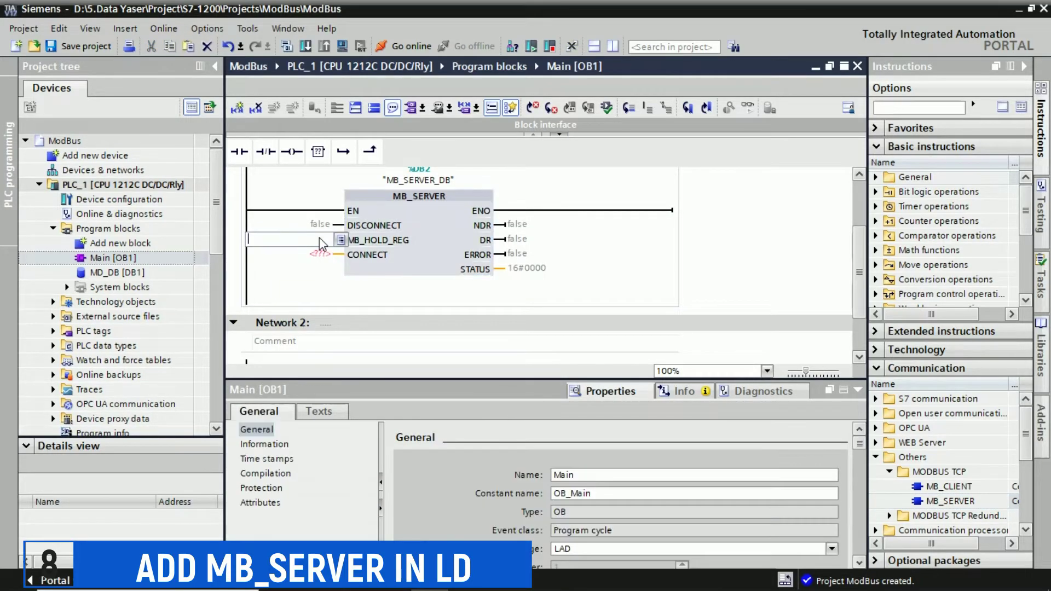
pyautogui.click(340, 241)
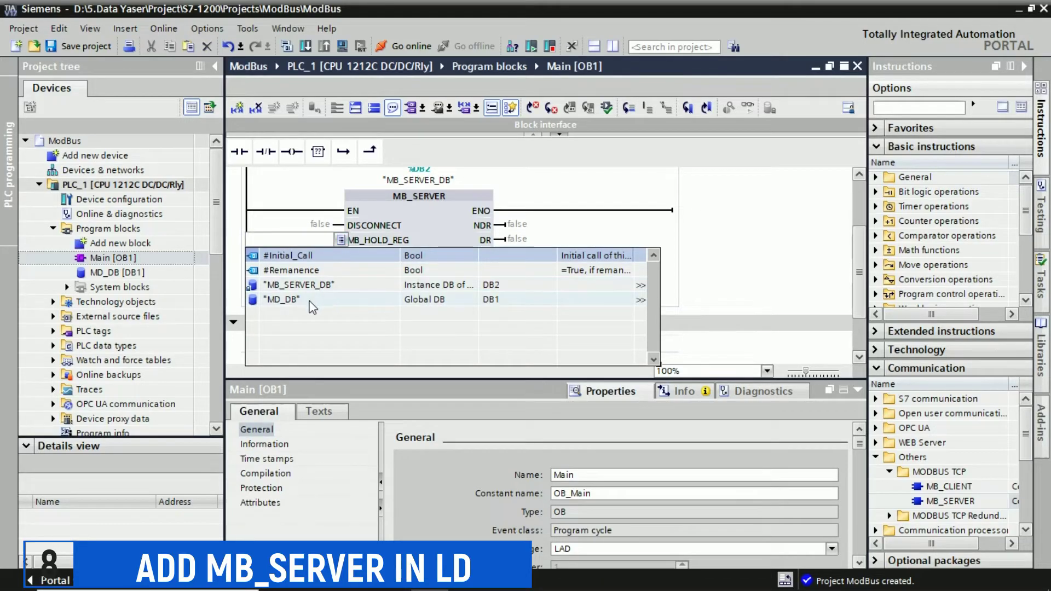
pyautogui.click(282, 300)
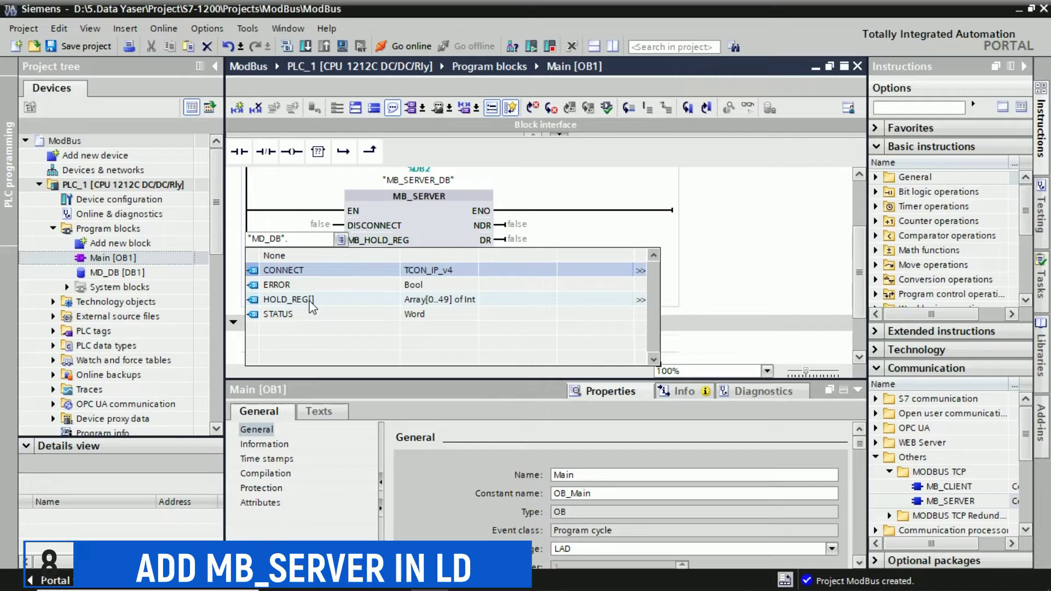
pyautogui.click(311, 300)
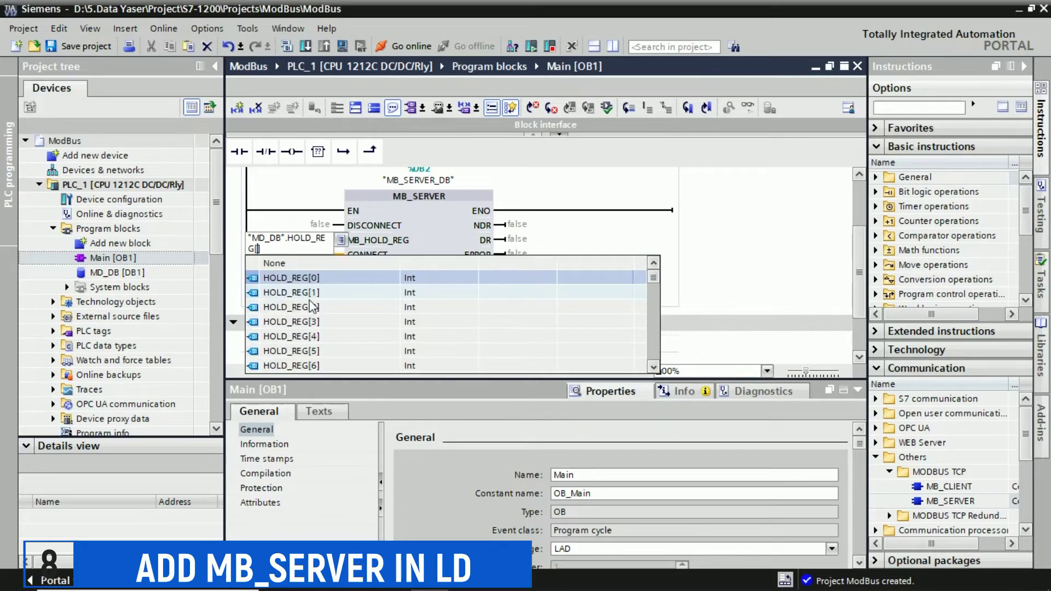
pyautogui.click(304, 263)
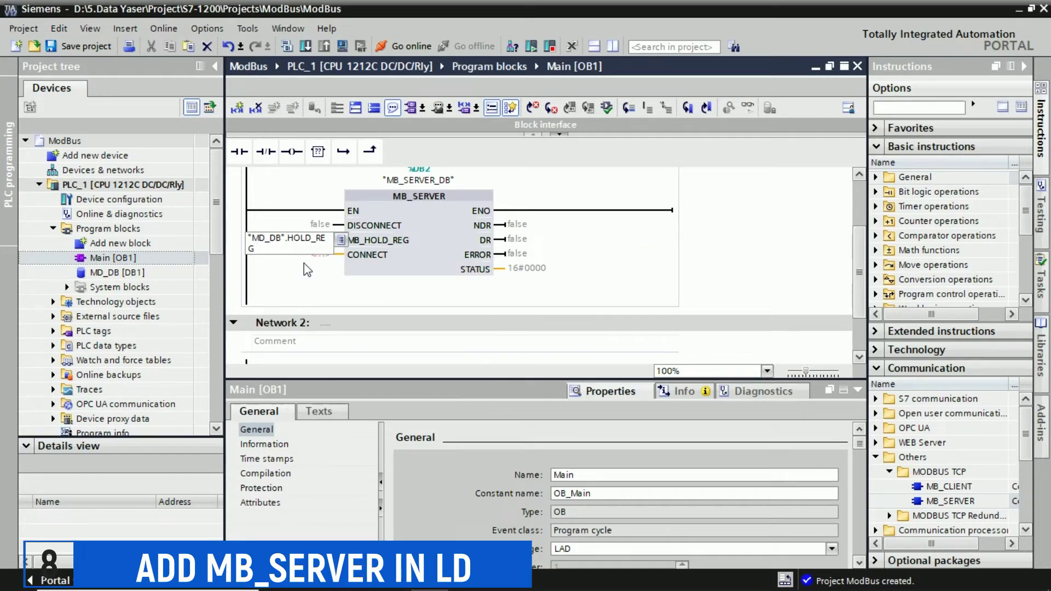
pyautogui.press('Return')
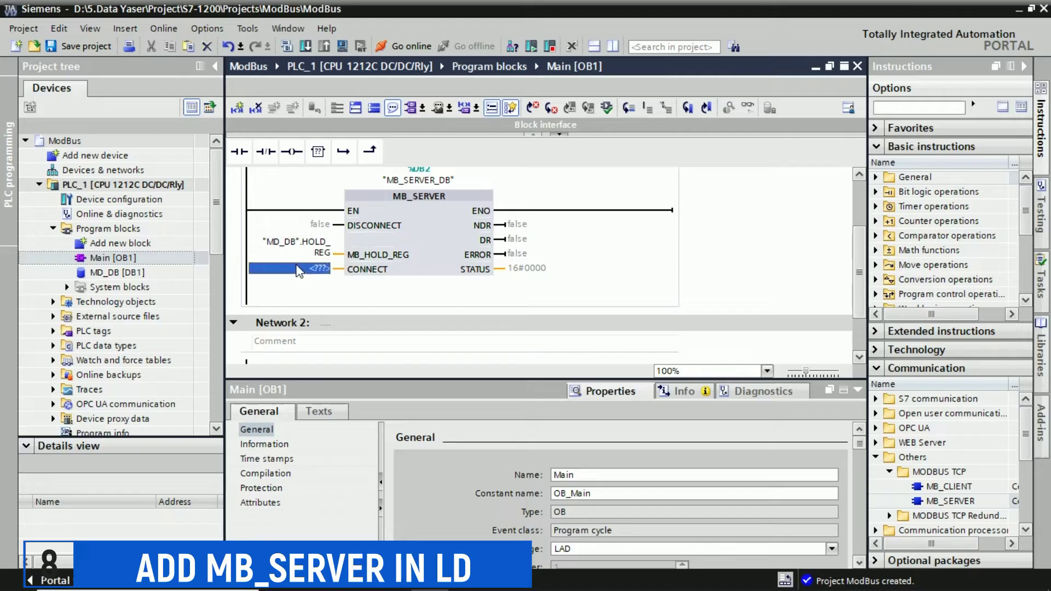
# Step: Assign the whole "MD_DB".CONNECT structure to the CONNECT parameter of the MB_SERVER block
pyautogui.click(326, 268)
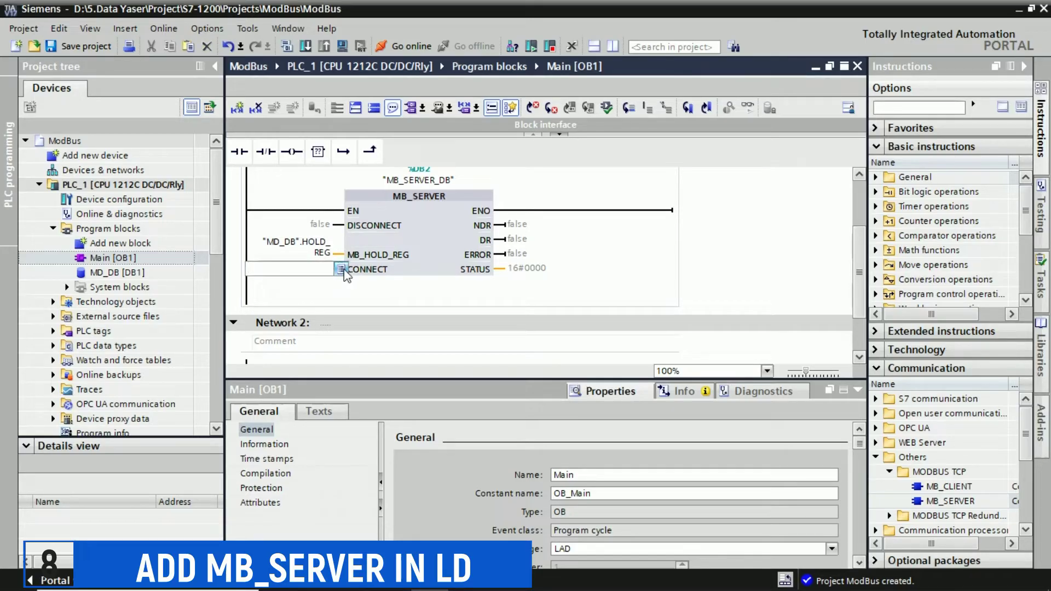
pyautogui.click(342, 270)
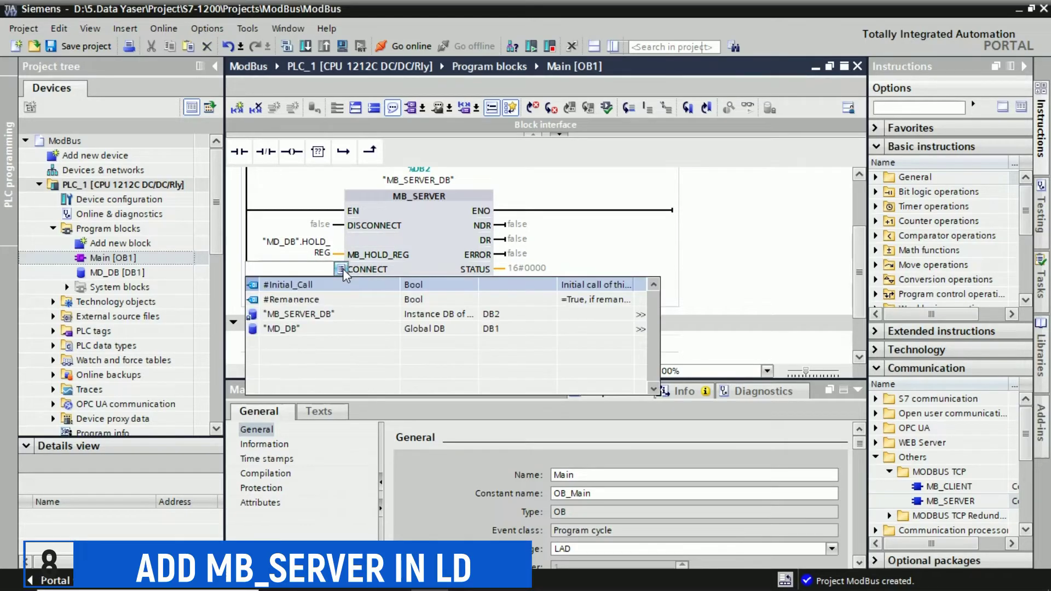
pyautogui.click(297, 329)
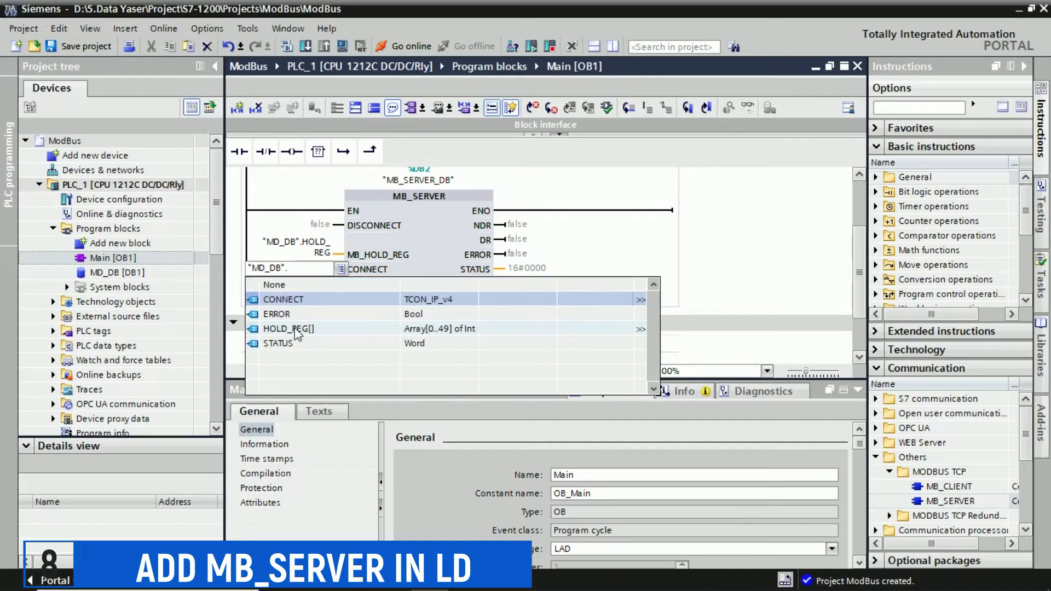
pyautogui.click(300, 299)
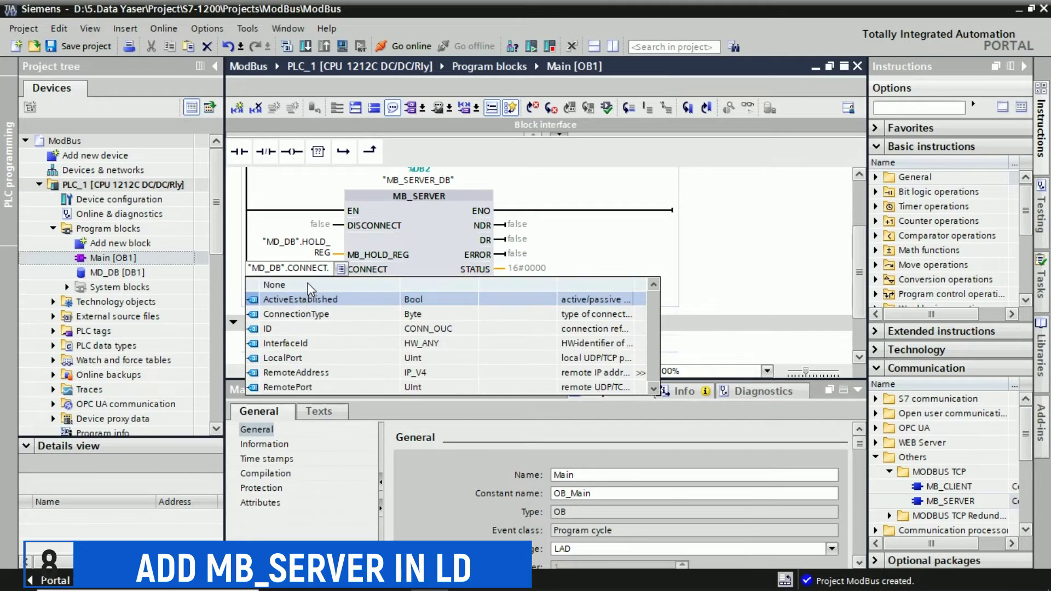
pyautogui.click(307, 283)
pyautogui.press('Return')
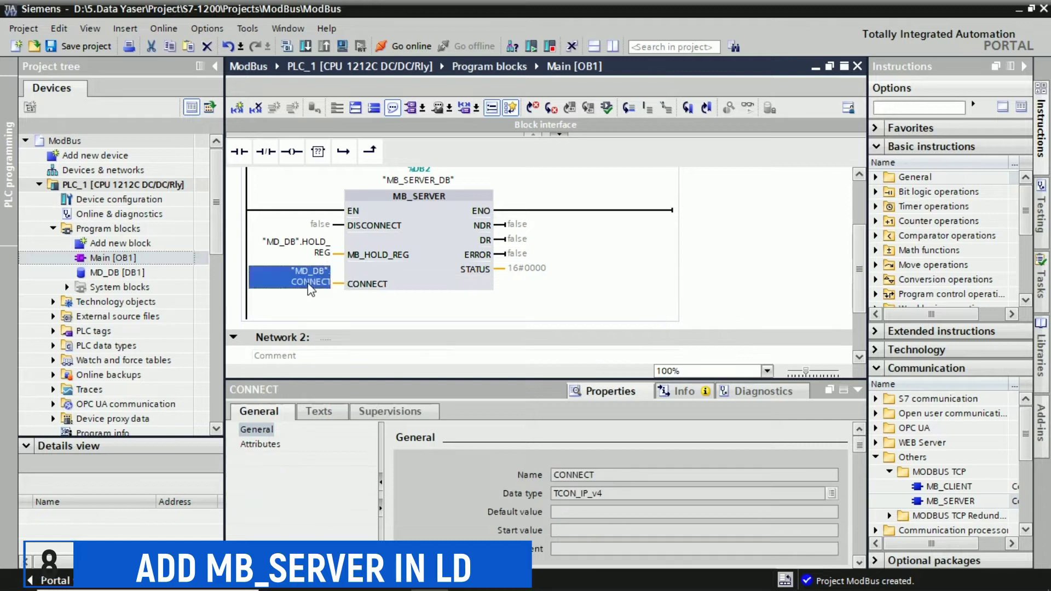
# Step: Assign "MD_DB".ERROR to the ERROR output of the MB_SERVER block
pyautogui.click(518, 255)
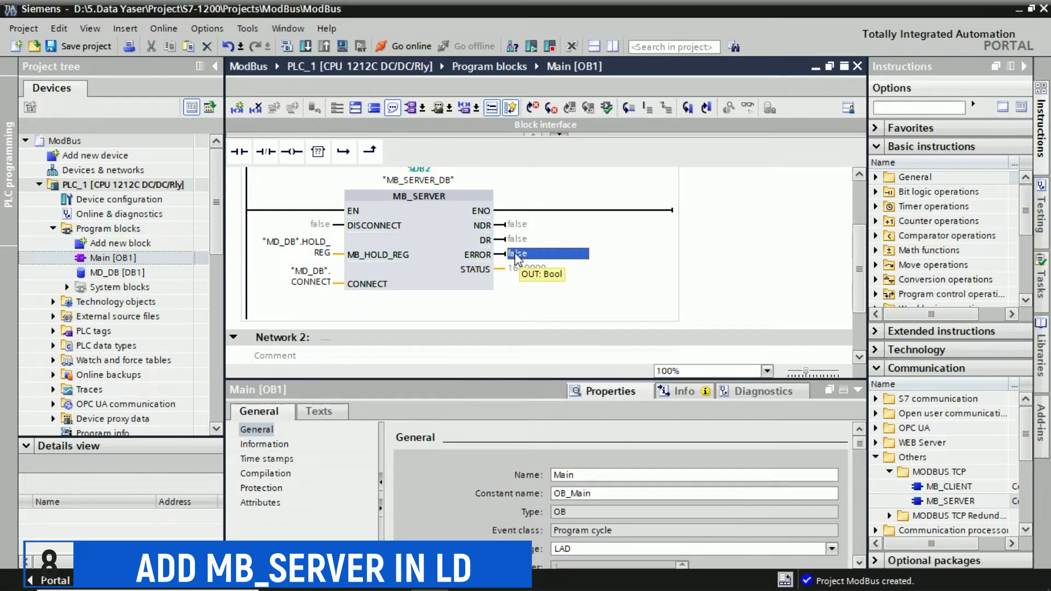
pyautogui.click(518, 255)
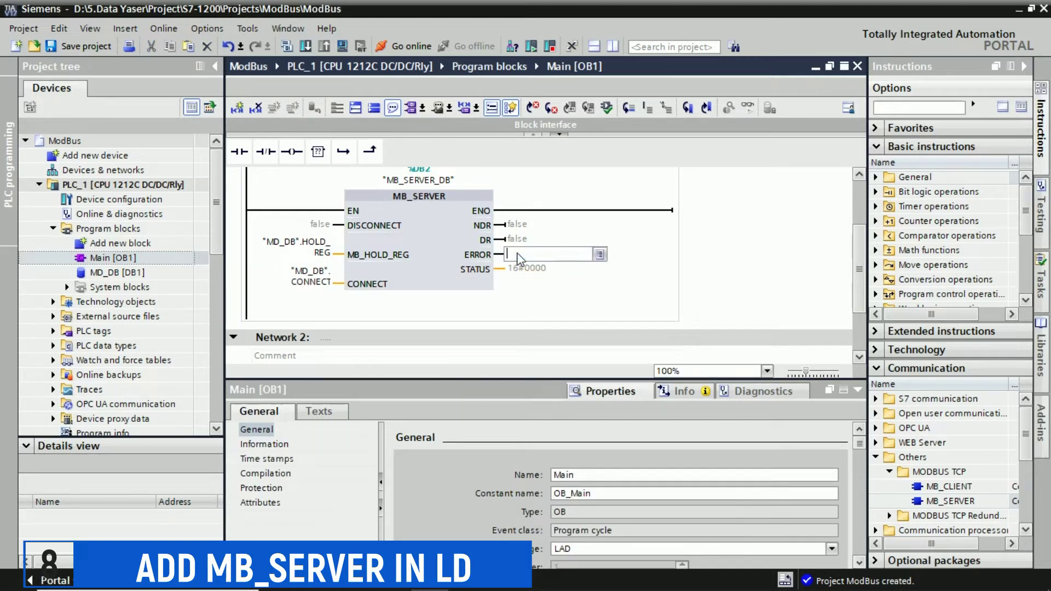
pyautogui.click(601, 255)
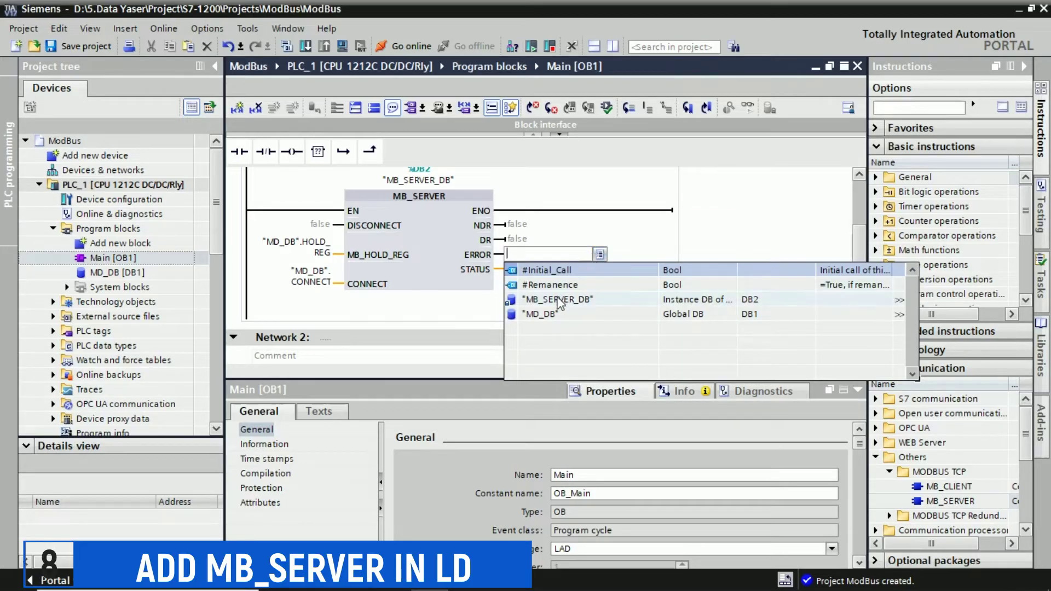
pyautogui.click(549, 316)
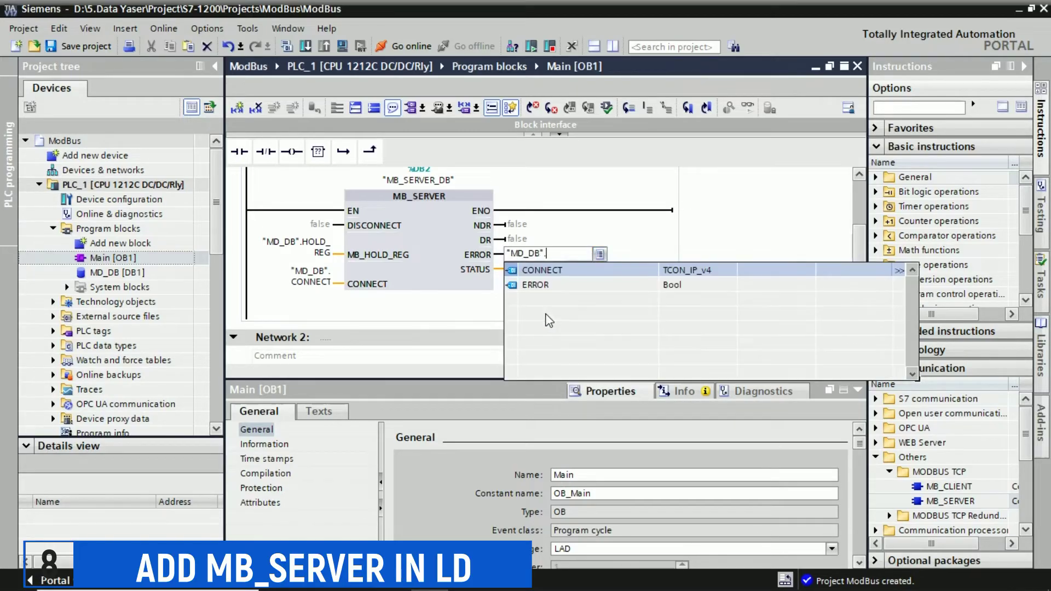
pyautogui.click(546, 285)
# Step: Assign "MD_DB".STATUS to the STATUS output of the MB_SERVER block and save the project
pyautogui.click(556, 270)
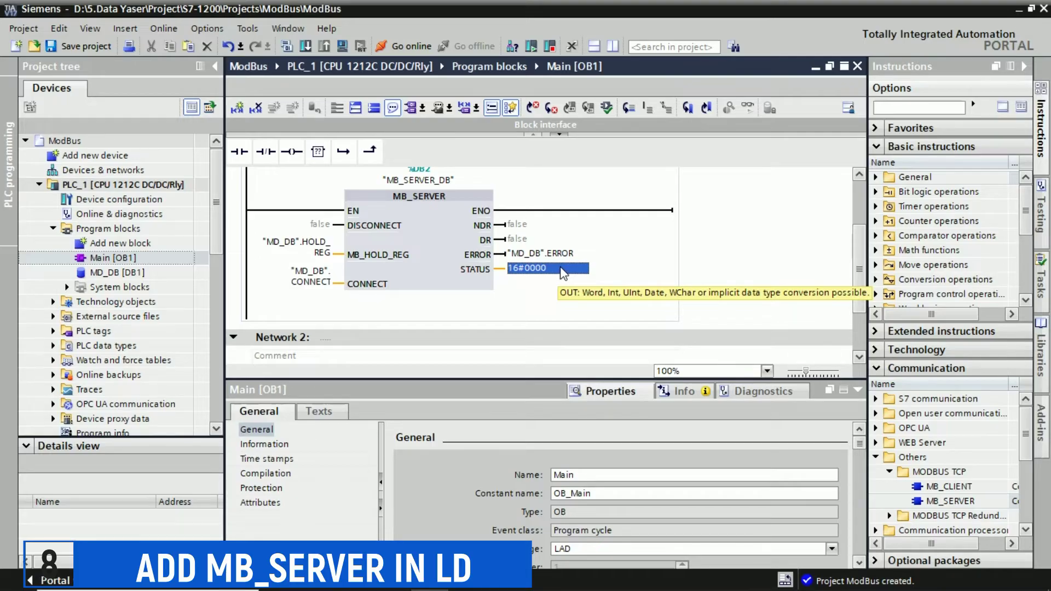
pyautogui.press('BackSpace')
pyautogui.click(599, 269)
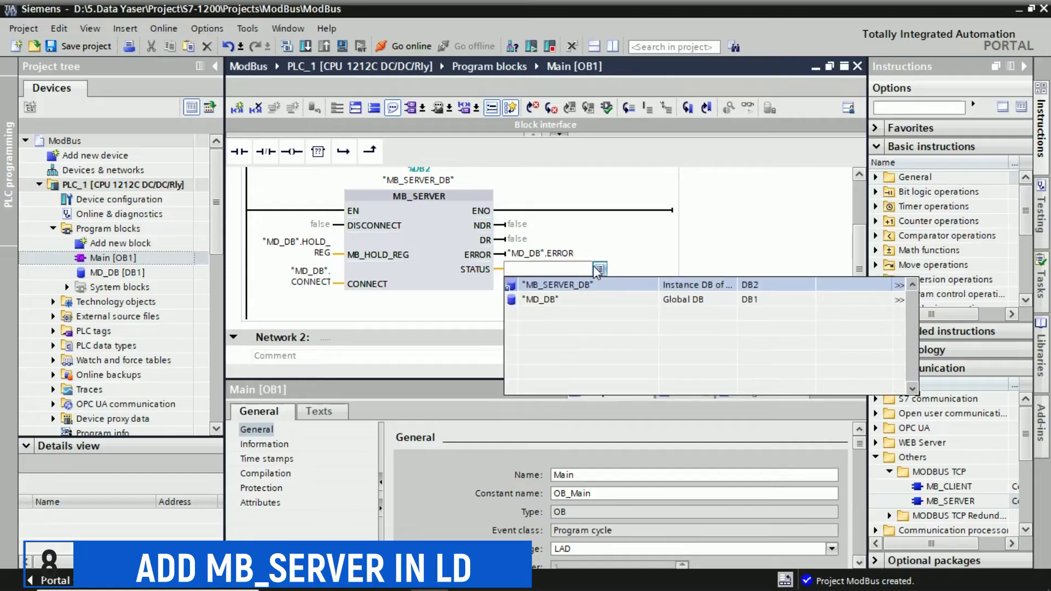
pyautogui.click(545, 301)
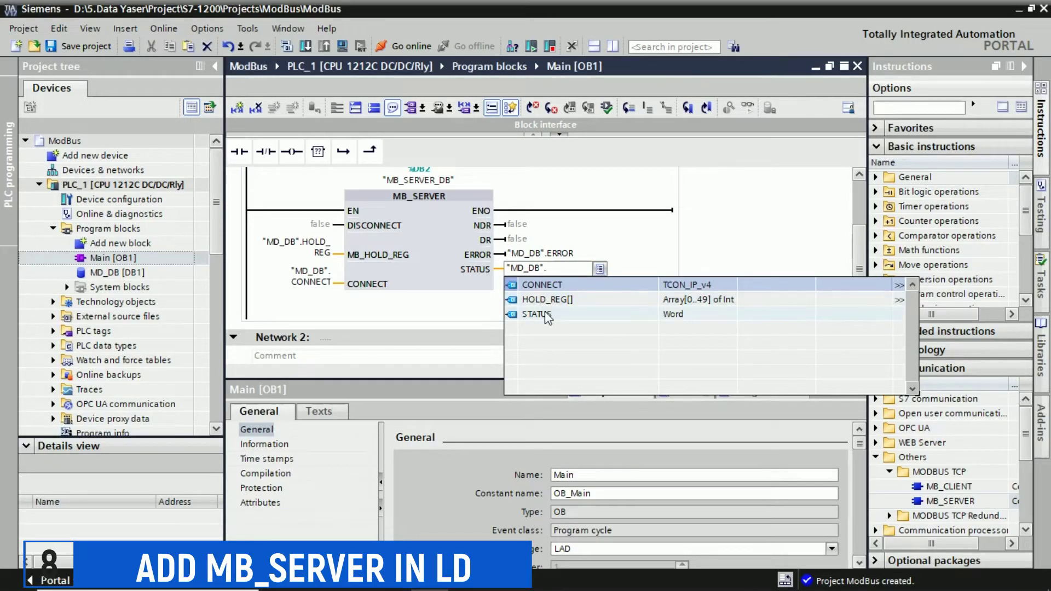
pyautogui.click(545, 313)
pyautogui.press('Return')
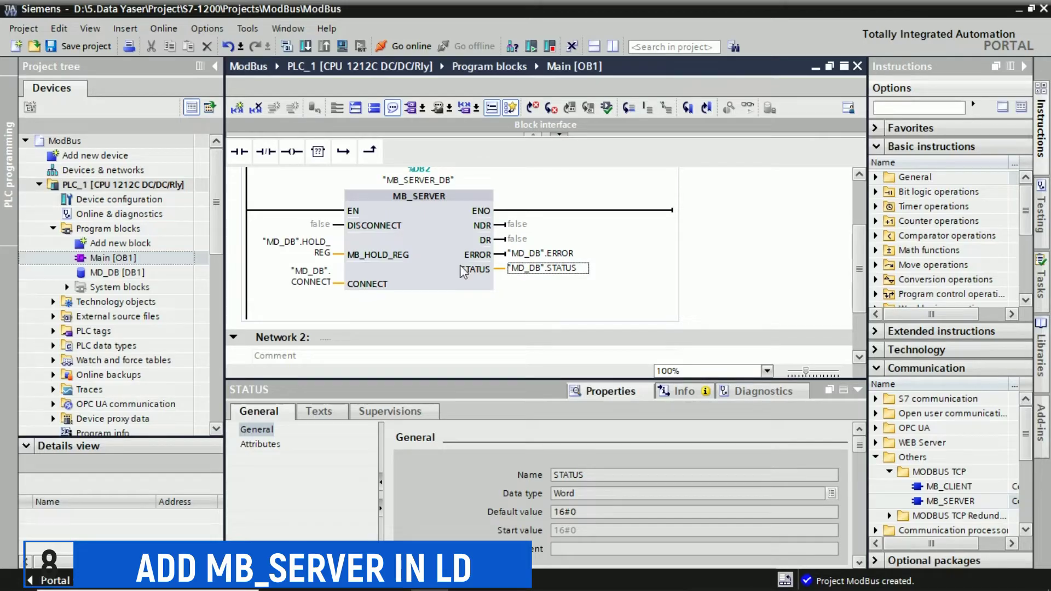
pyautogui.click(89, 47)
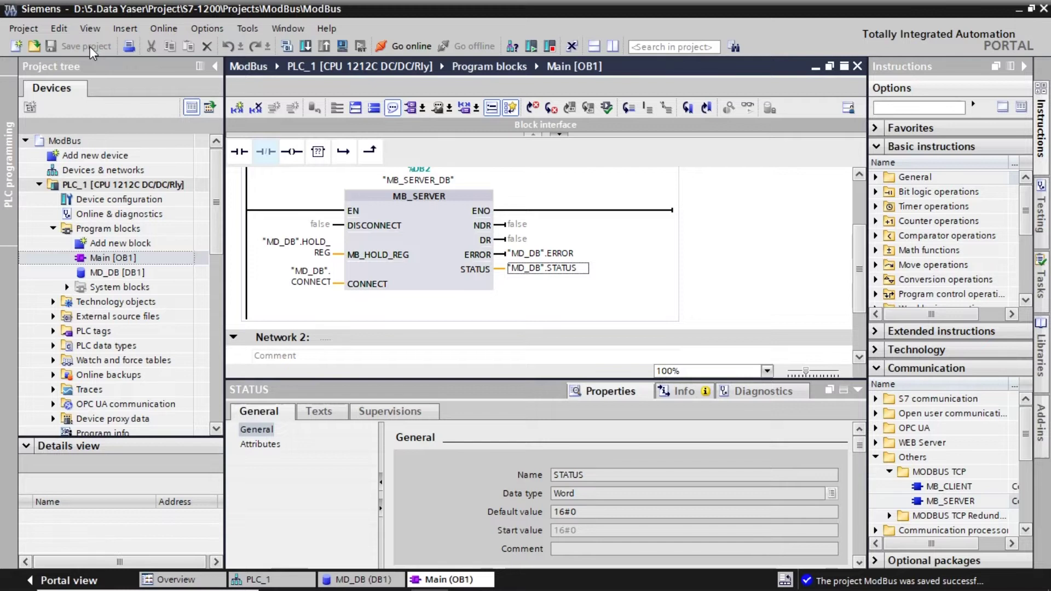
pyautogui.click(348, 211)
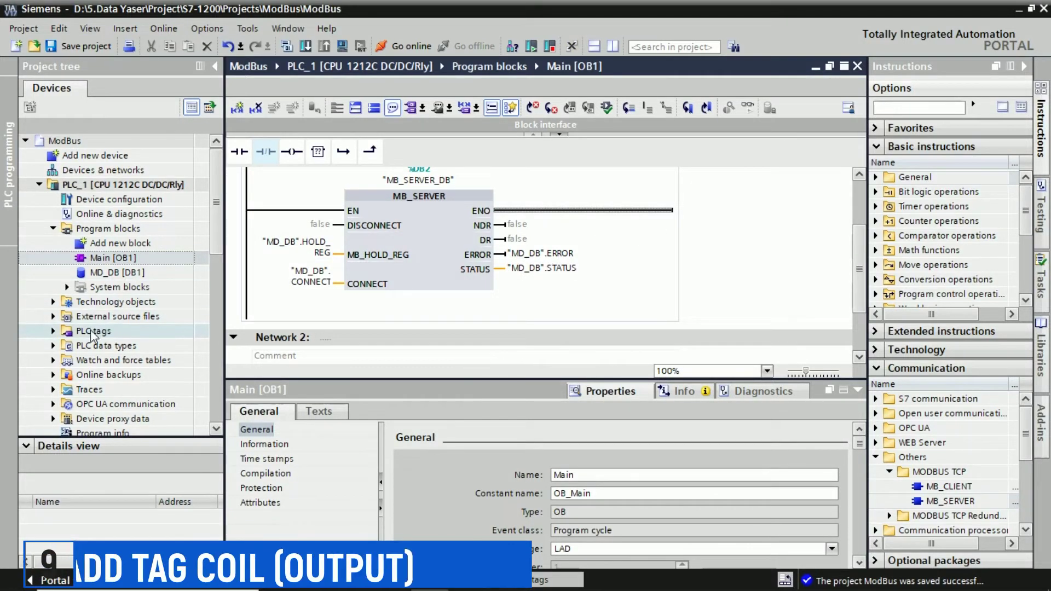
# Step: Show all PLC tags of PLC_1 and add a new tag named Relay#1
pyautogui.click(53, 331)
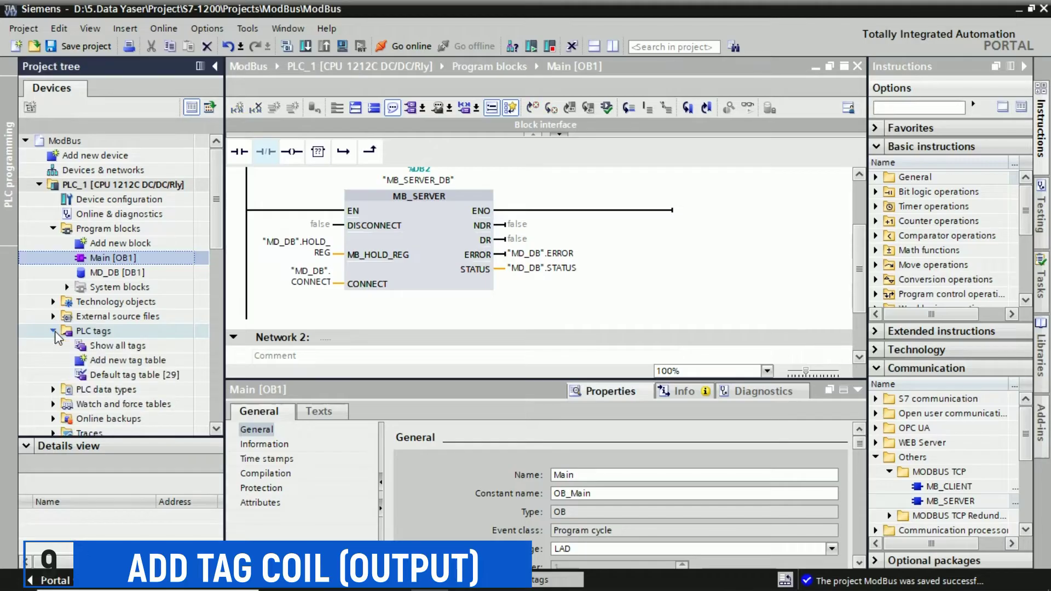
pyautogui.doubleClick(104, 347)
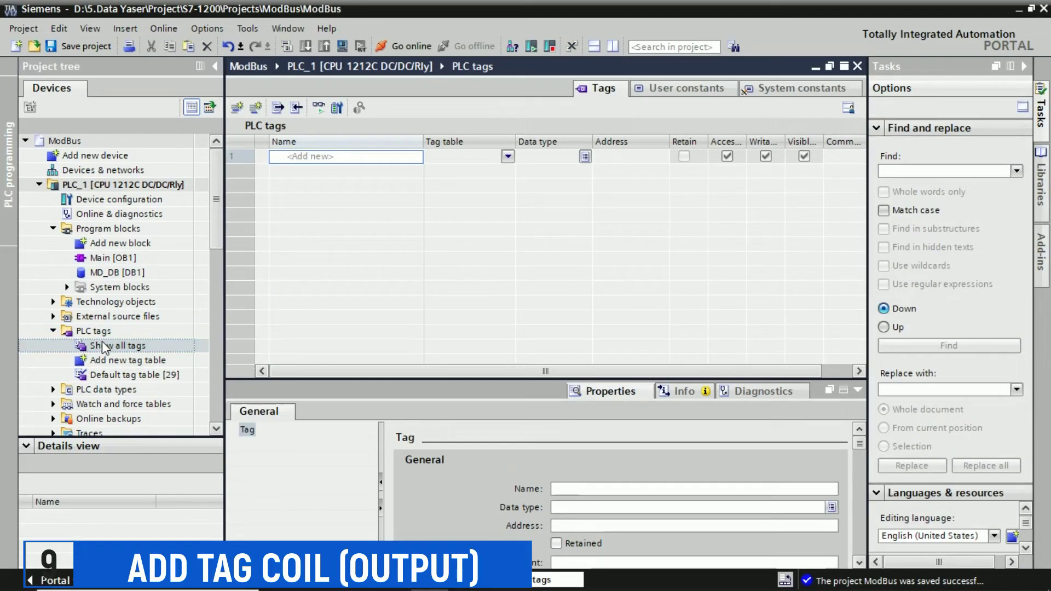
pyautogui.click(336, 157)
pyautogui.write('R')
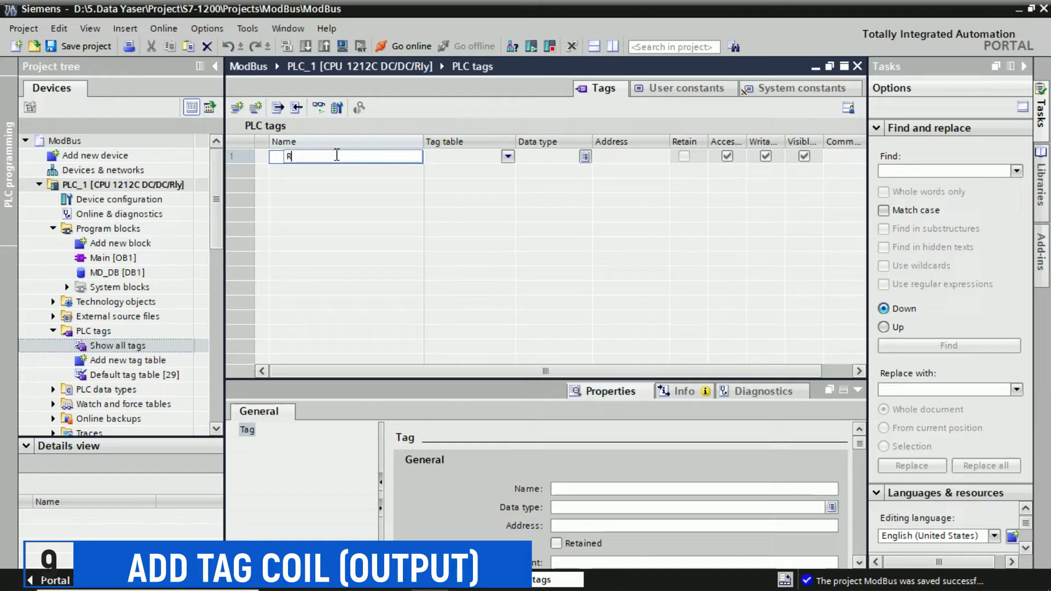
pyautogui.write('elay#1')
pyautogui.press('Return')
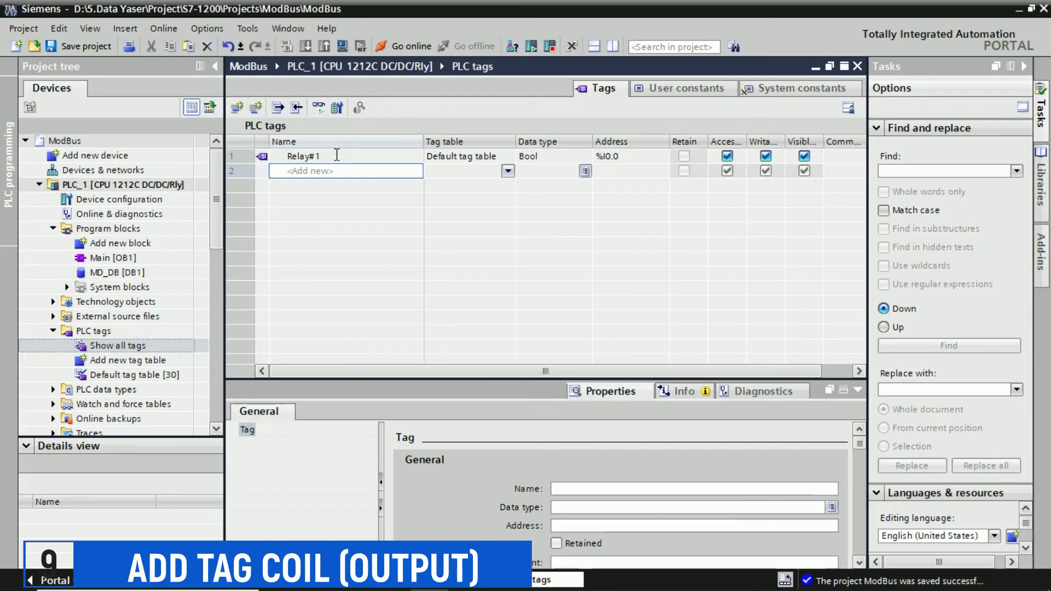
# Step: Change the operand identifier of the Relay#1 tag to Q, giving the address %Q0.0
pyautogui.click(612, 159)
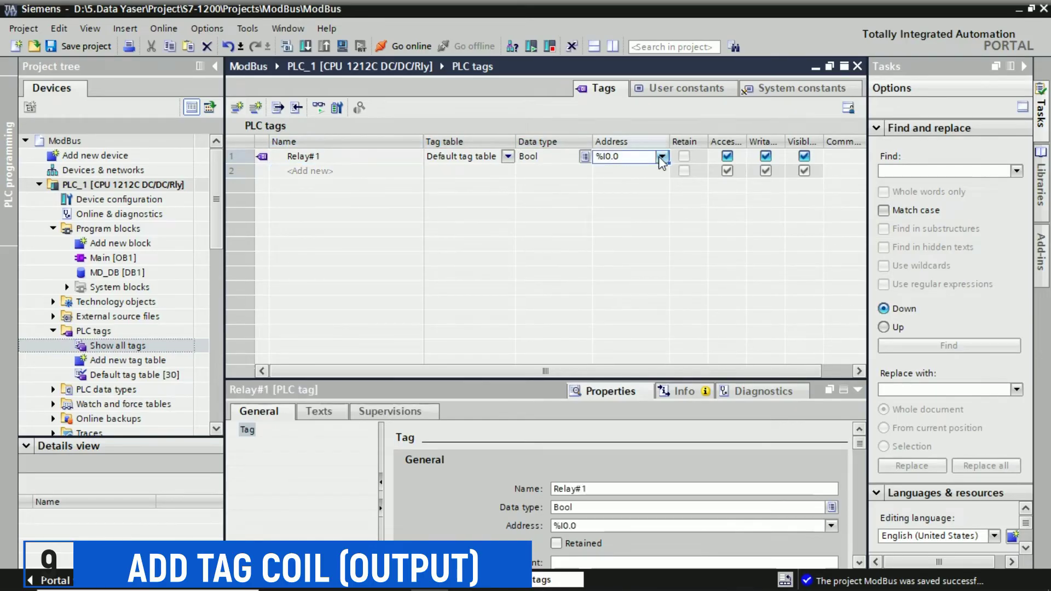
pyautogui.click(662, 157)
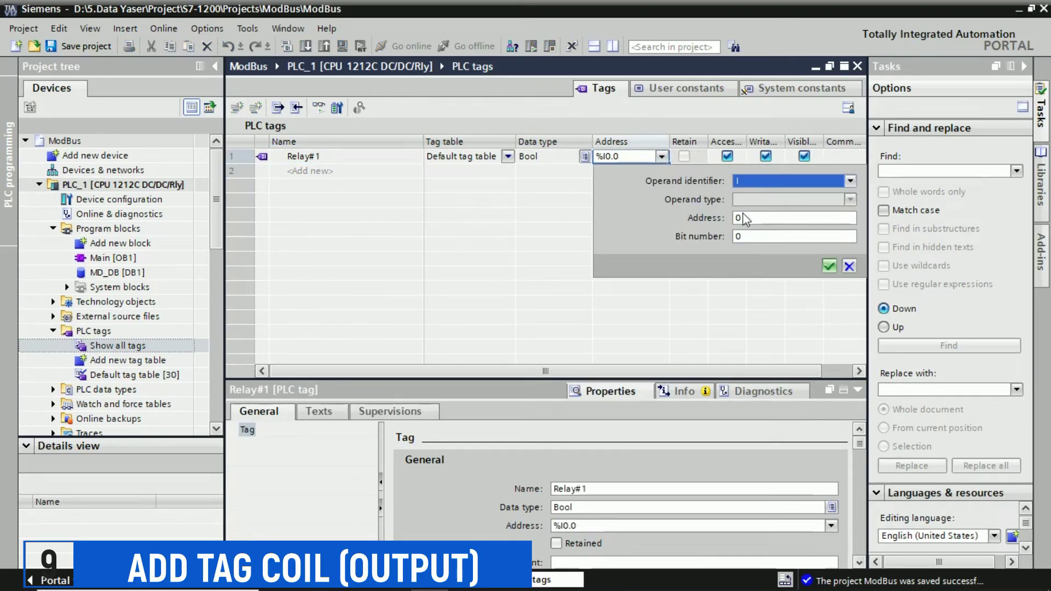
pyautogui.click(851, 182)
pyautogui.click(740, 207)
pyautogui.click(829, 265)
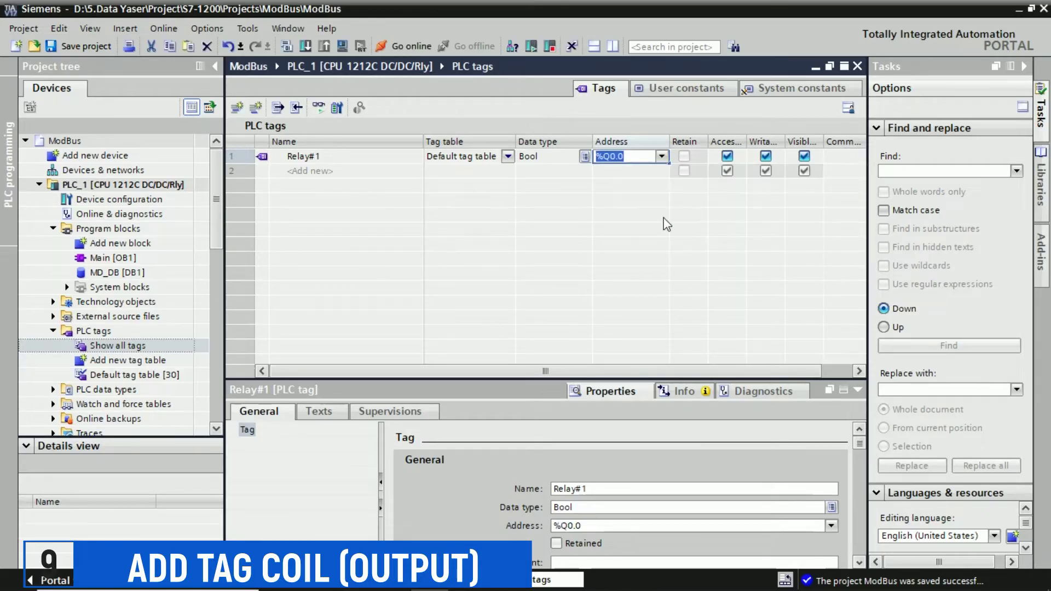
# Step: Fill the Relay#1 tag down to create Relay#2 through Relay#8 at addresses %Q0.1 to %Q0.7, and save the project
pyautogui.click(419, 159)
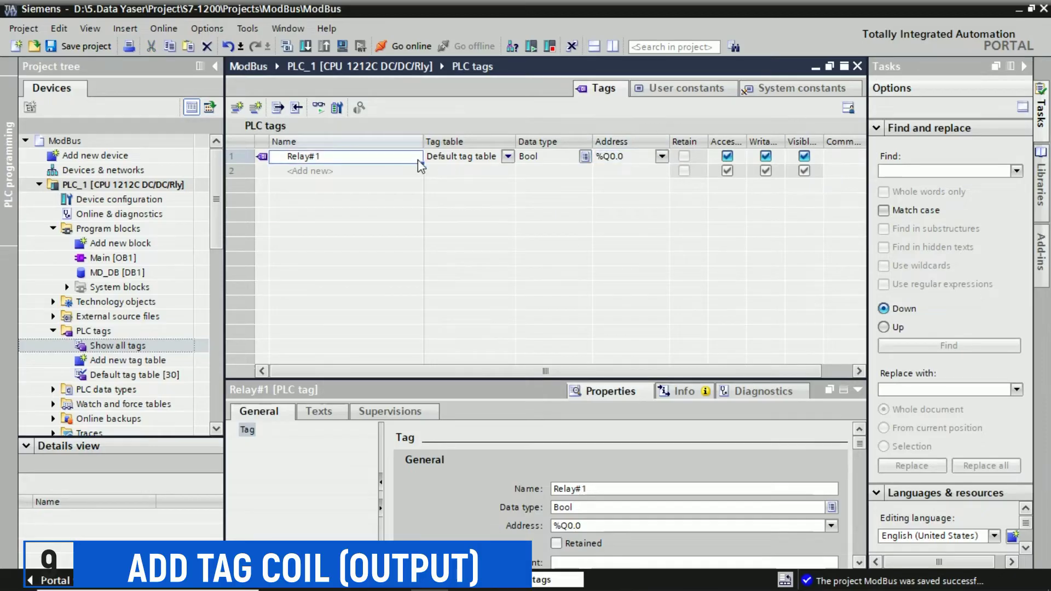
pyautogui.moveTo(422, 163); pyautogui.dragTo(410, 262)
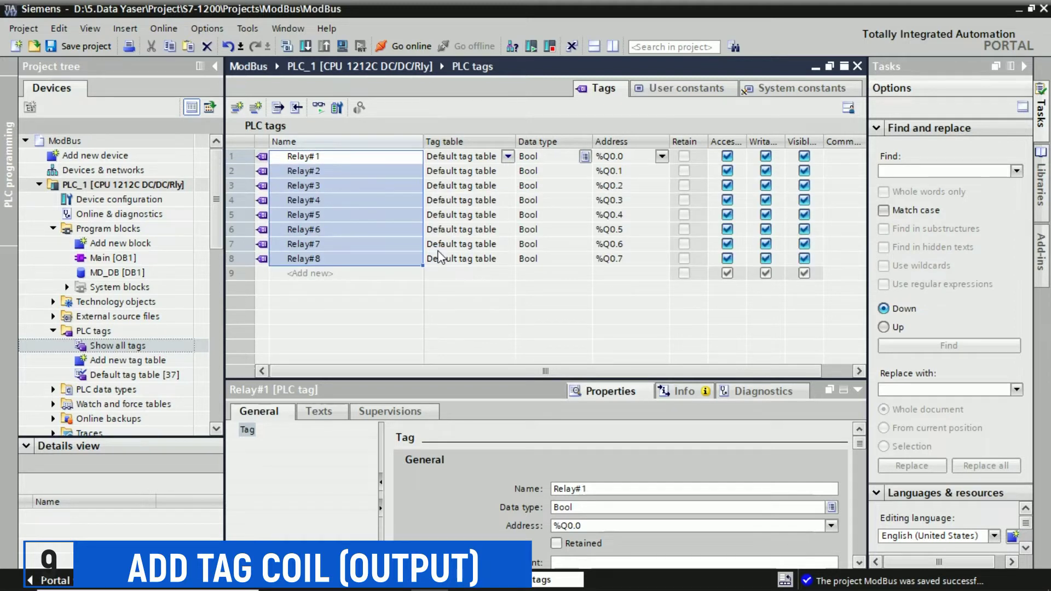
pyautogui.click(493, 273)
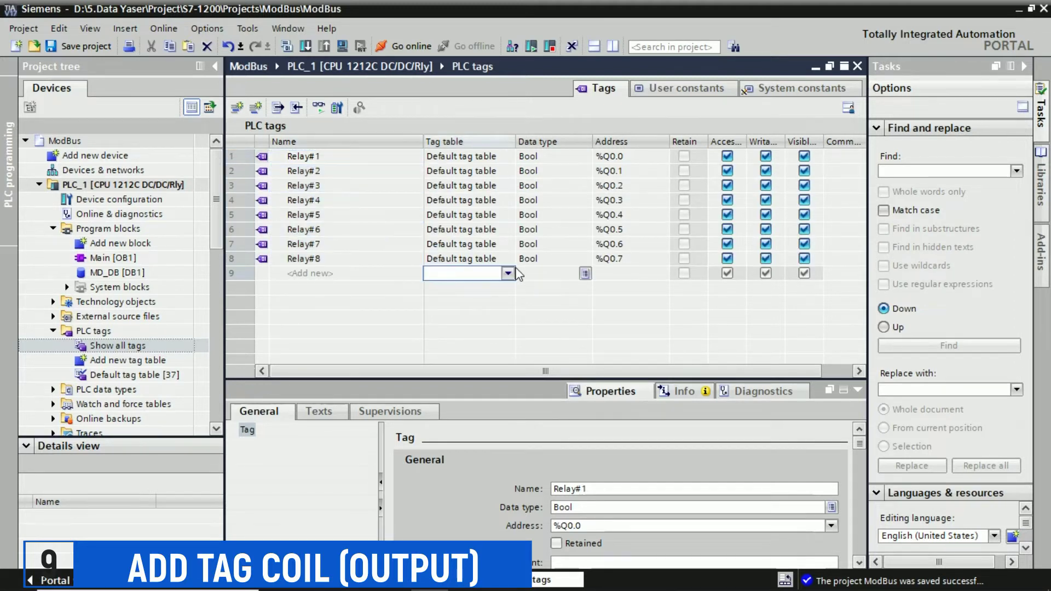
pyautogui.click(587, 244)
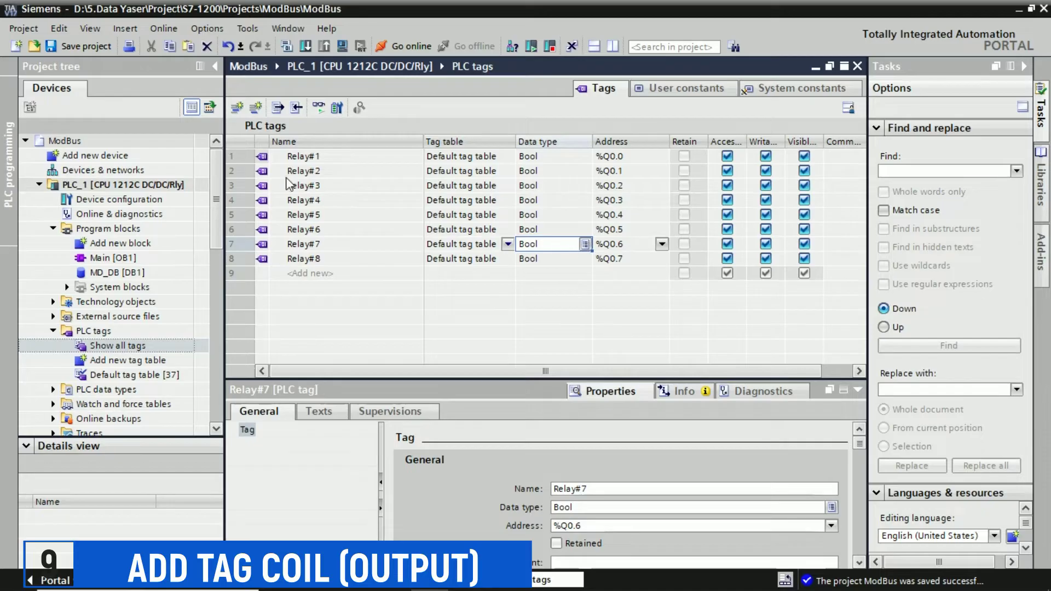
pyautogui.click(65, 48)
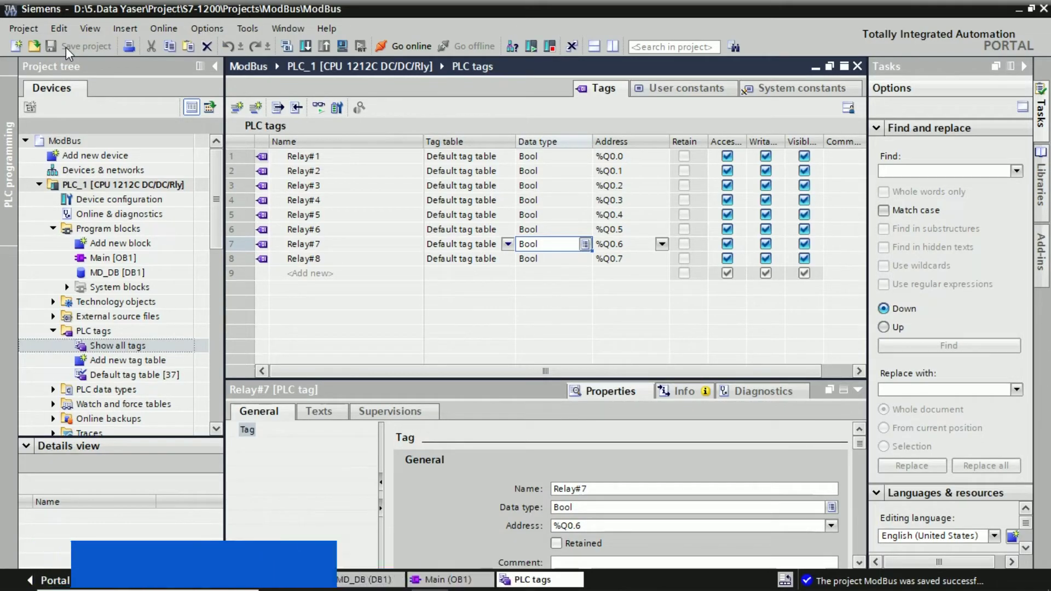
pyautogui.hotkey('ctrl', 'End')
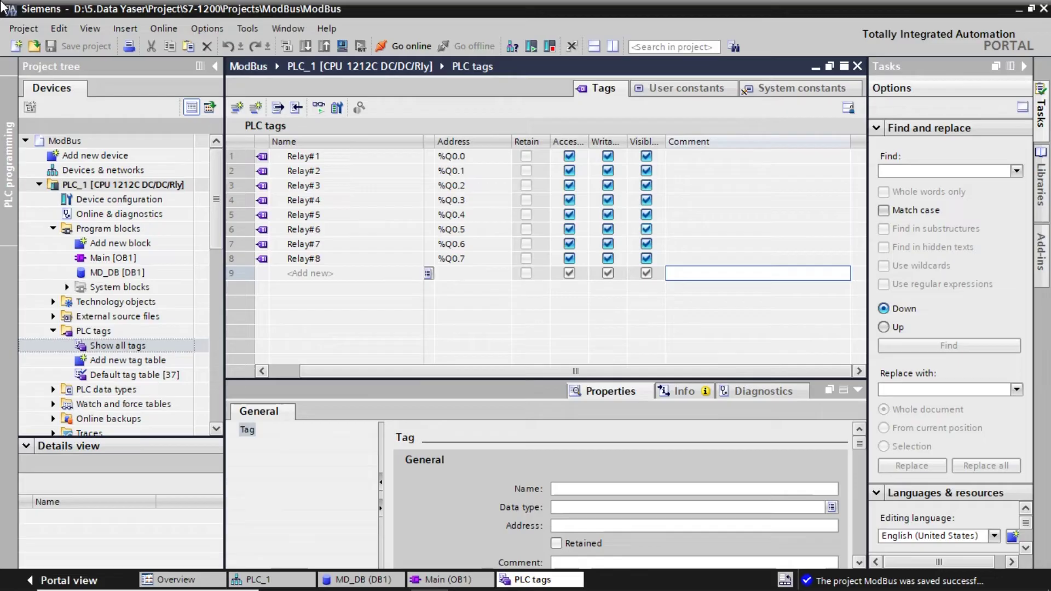
# Step: Compile Main [OB1] and the software changes of the MD_DB [DB1] data block
pyautogui.doubleClick(114, 258)
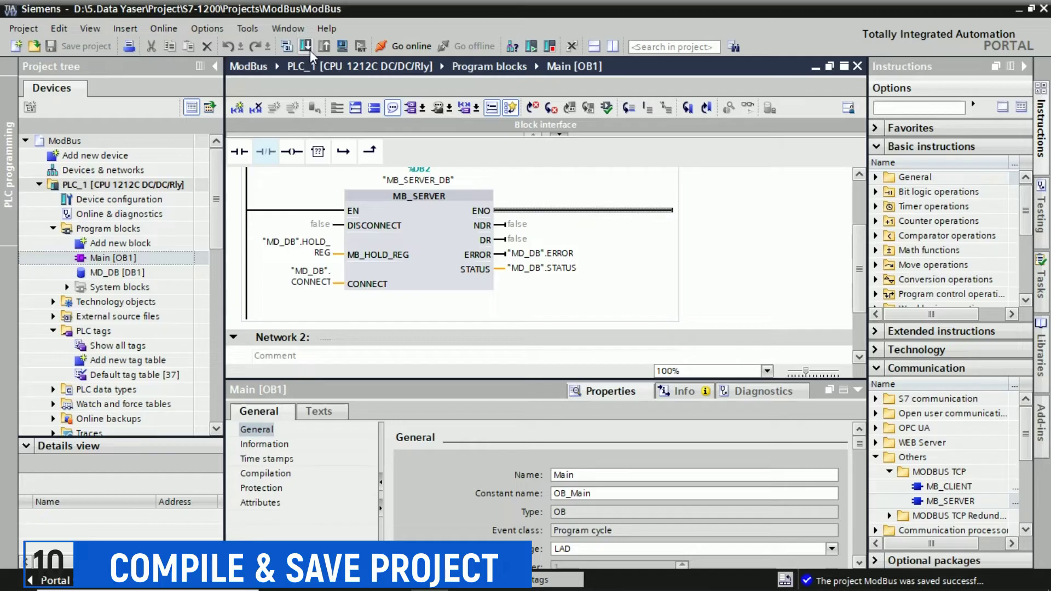
pyautogui.click(283, 47)
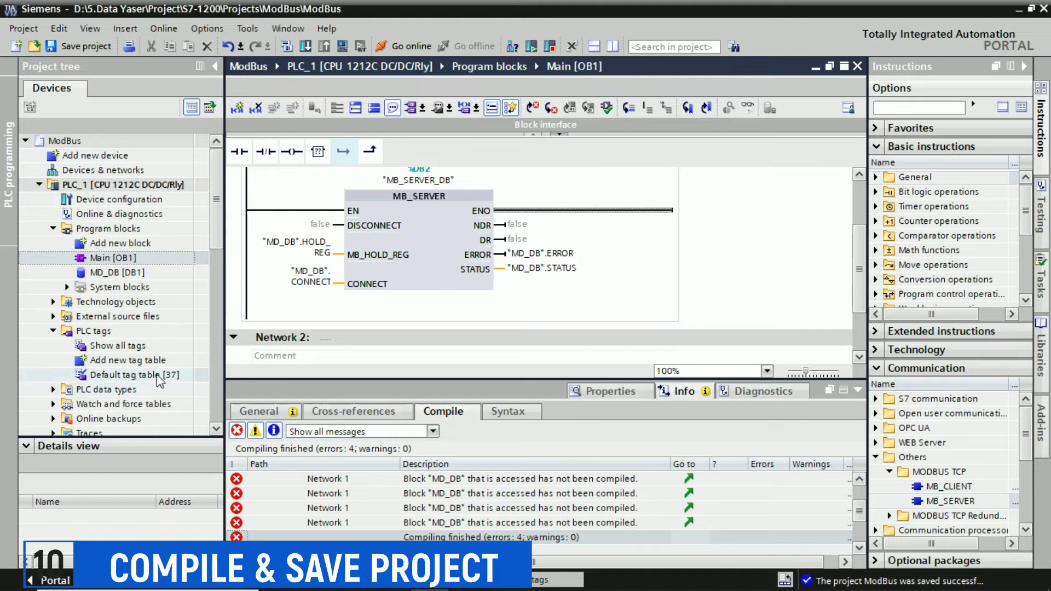
pyautogui.click(133, 273)
pyautogui.rightClick(133, 273)
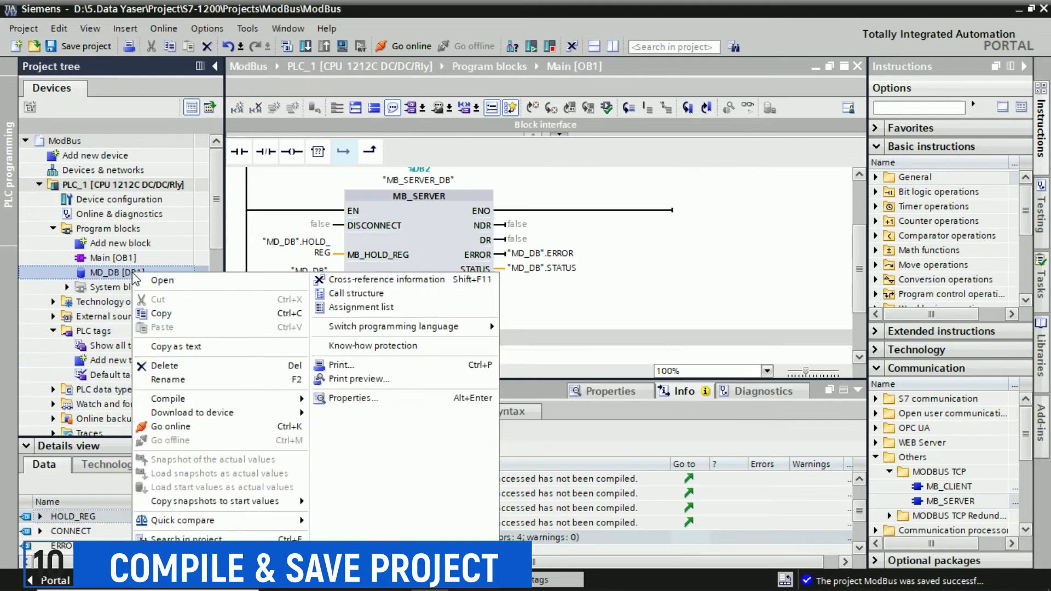
pyautogui.moveTo(197, 399)
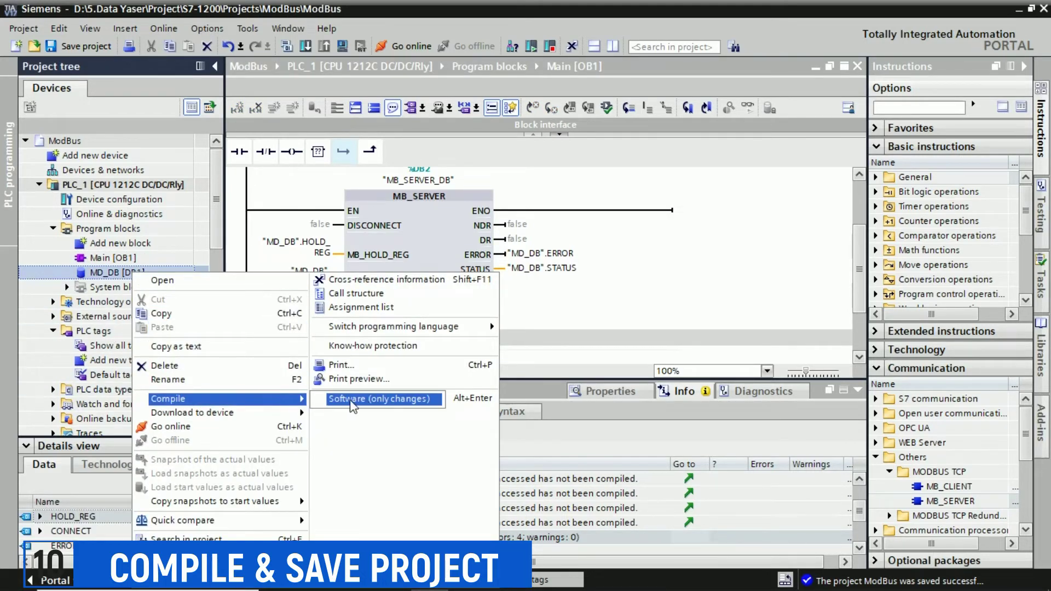
pyautogui.click(367, 400)
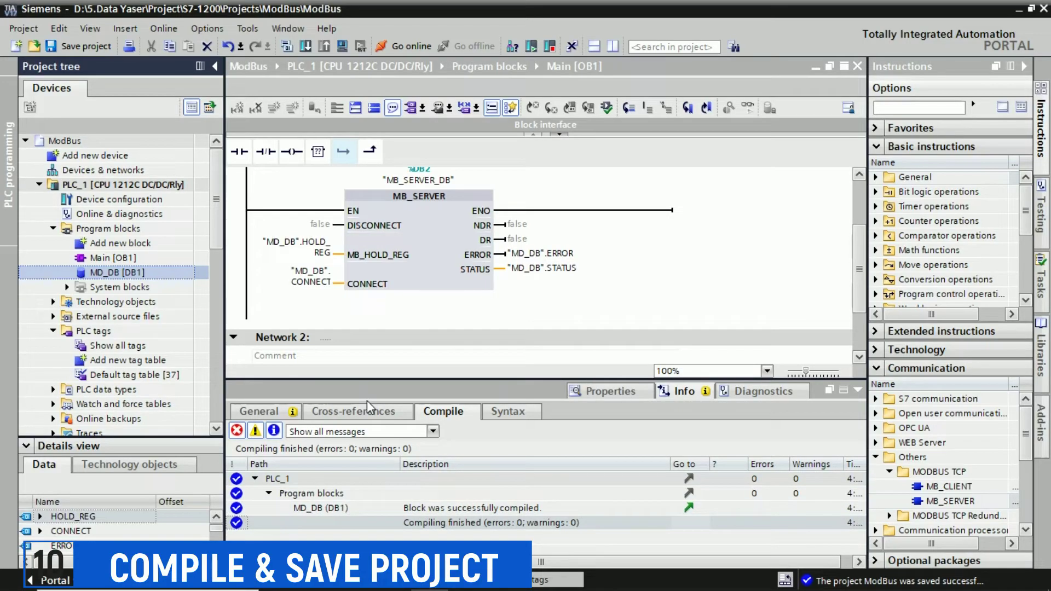
# Step: Start the download to PLC_1 and search the subnet for compatible target devices
pyautogui.click(305, 48)
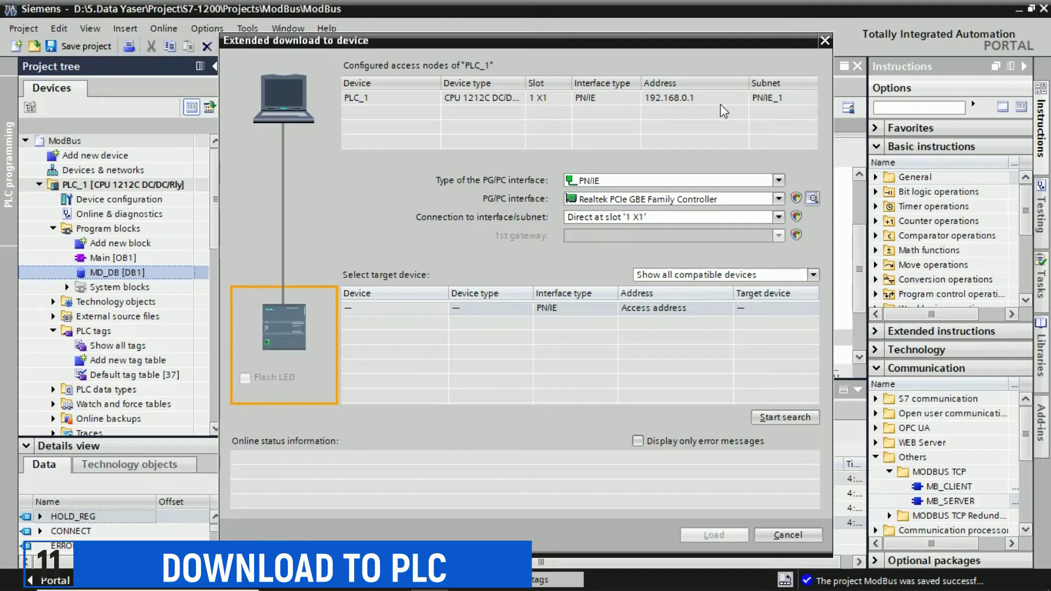
pyautogui.click(796, 418)
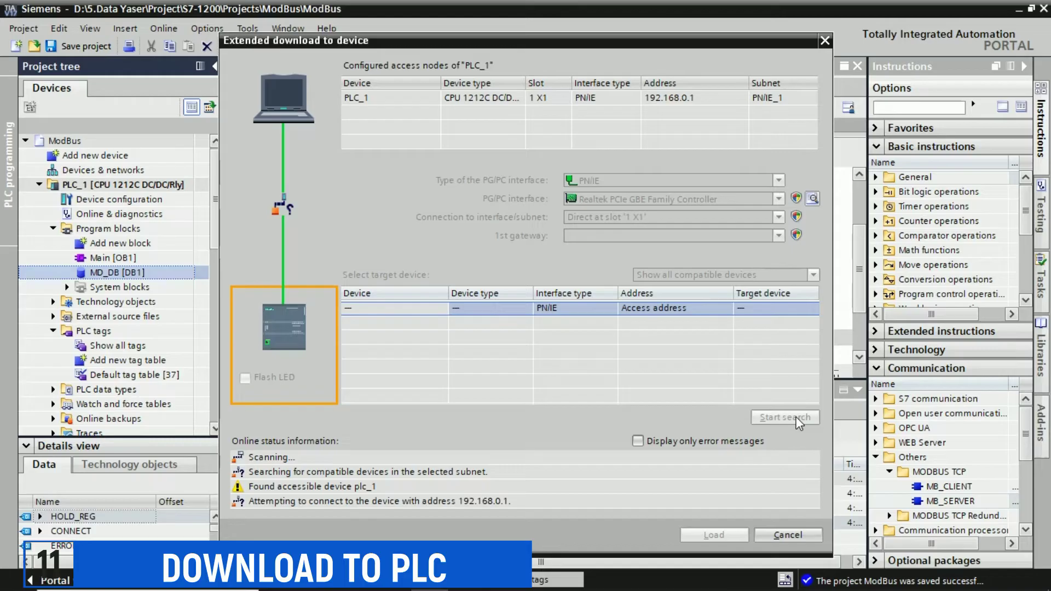
pyautogui.click(793, 418)
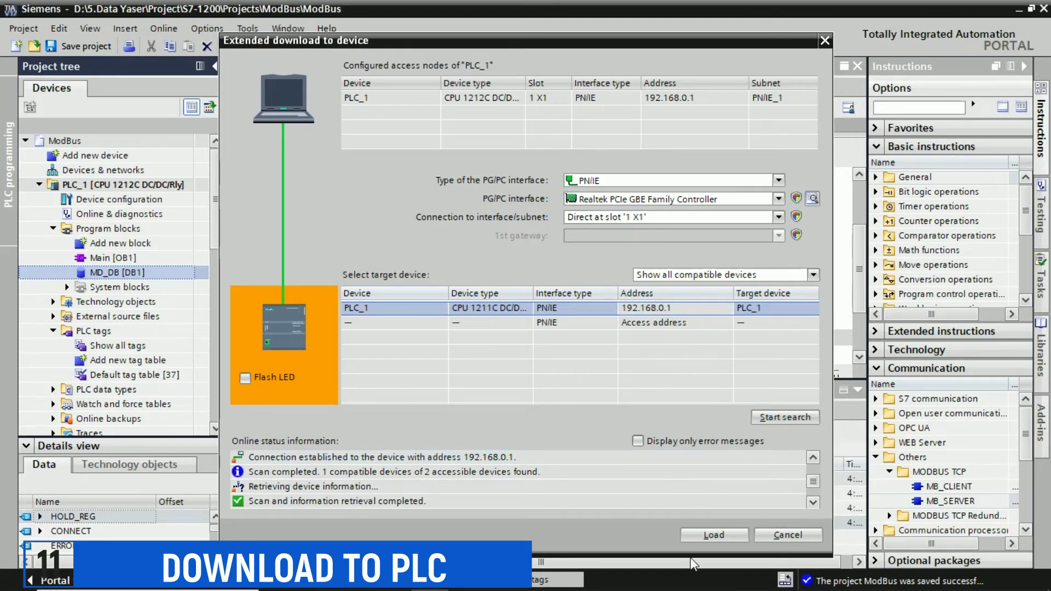
# Step: Load to the found PLC_1, consider the device as trusted, and continue without software synchronization
pyautogui.click(702, 534)
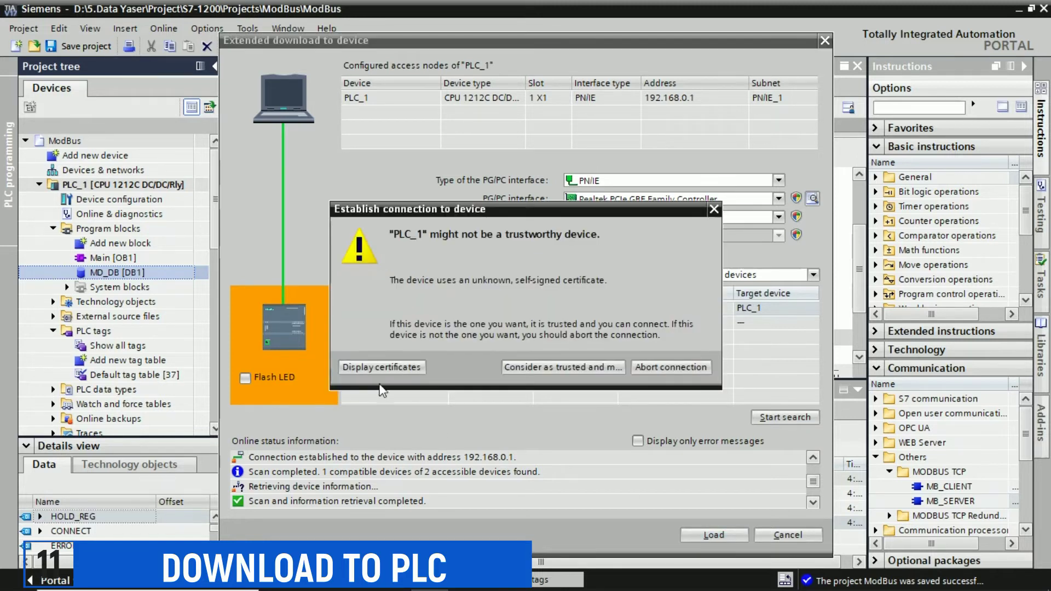
pyautogui.click(522, 368)
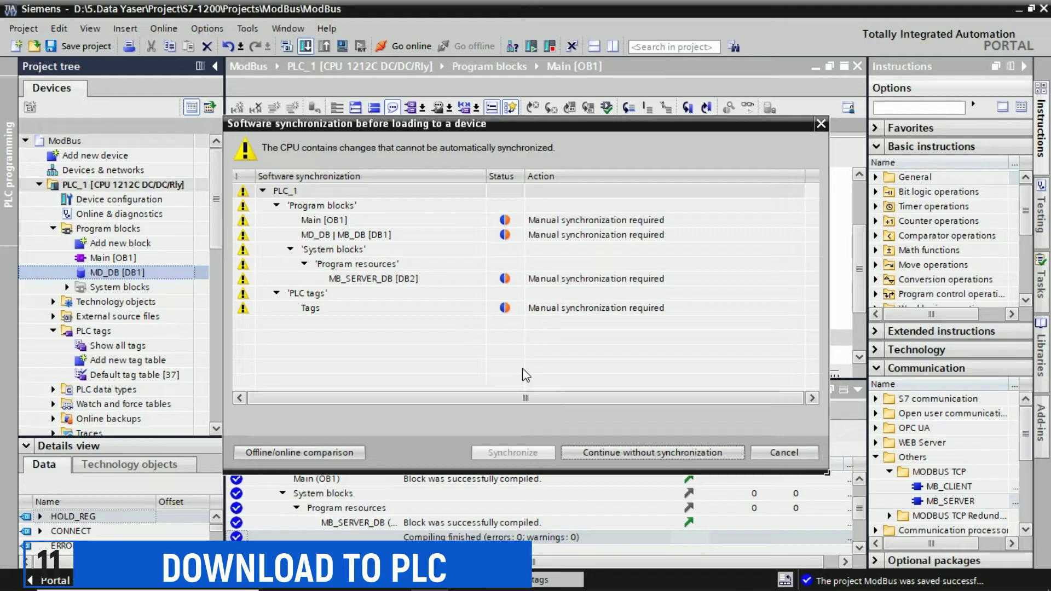
pyautogui.click(691, 452)
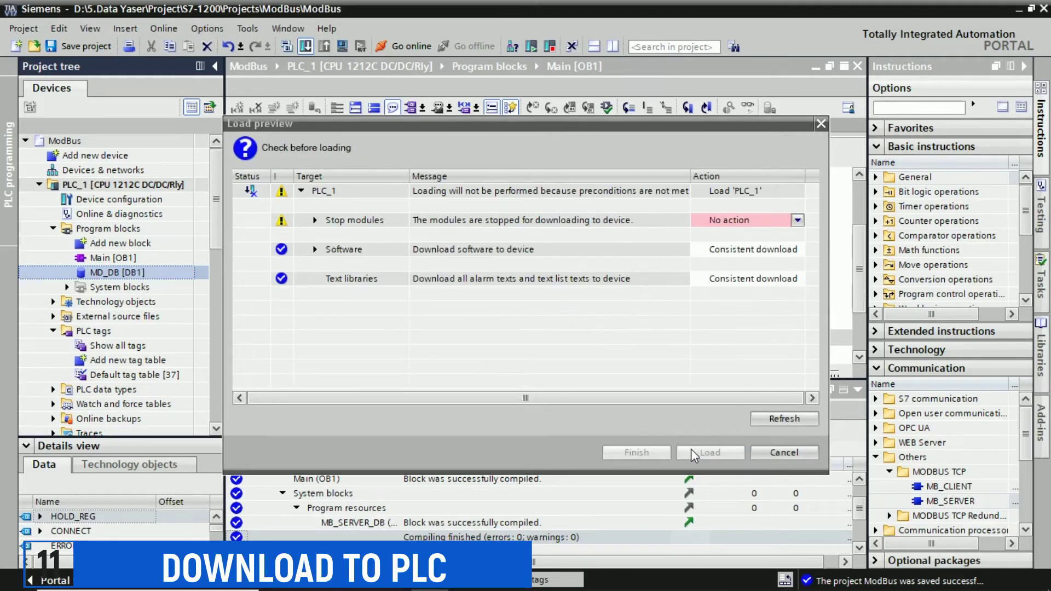
# Step: Set the Stop modules action to Stop all, load the program to PLC_1, and finish the download
pyautogui.click(797, 220)
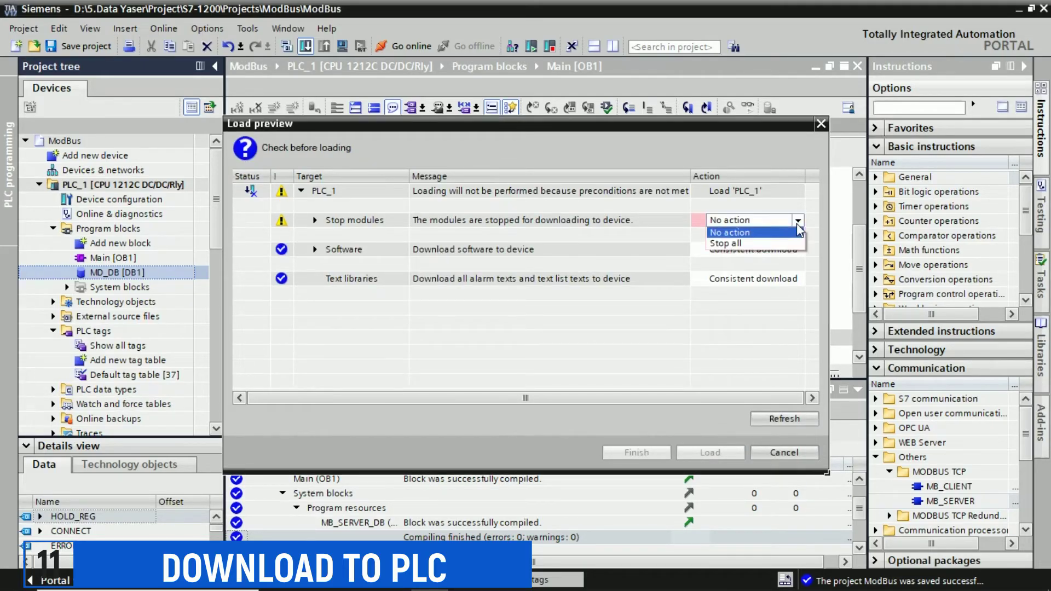
pyautogui.click(767, 245)
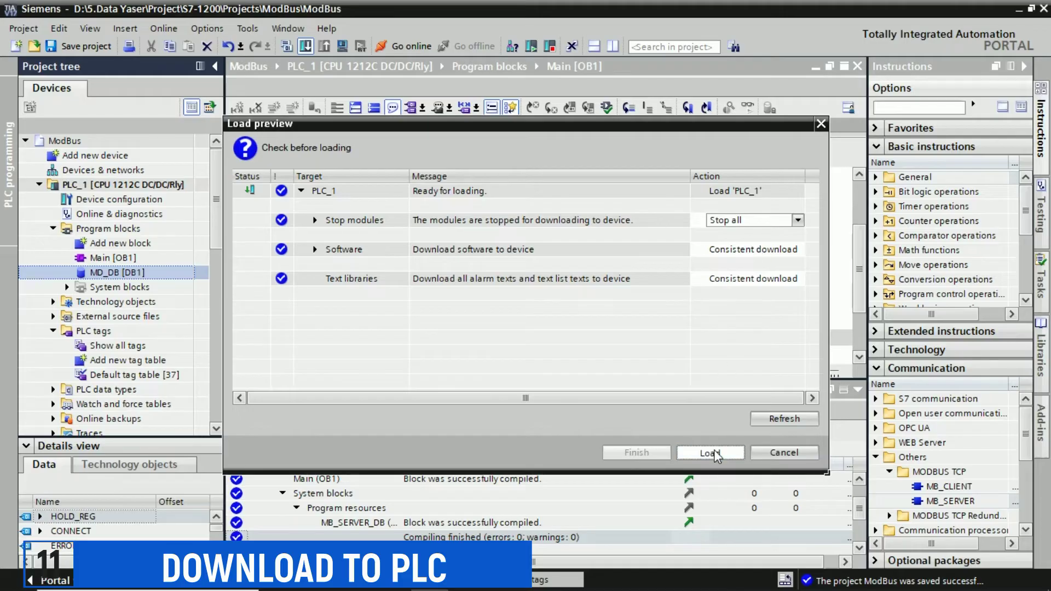
pyautogui.click(714, 452)
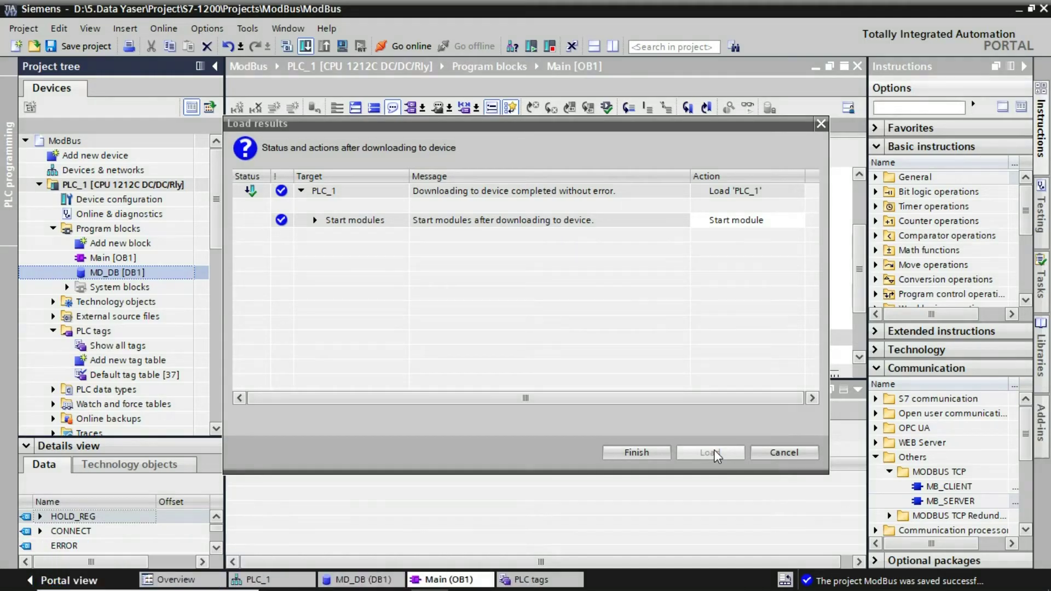
pyautogui.click(625, 455)
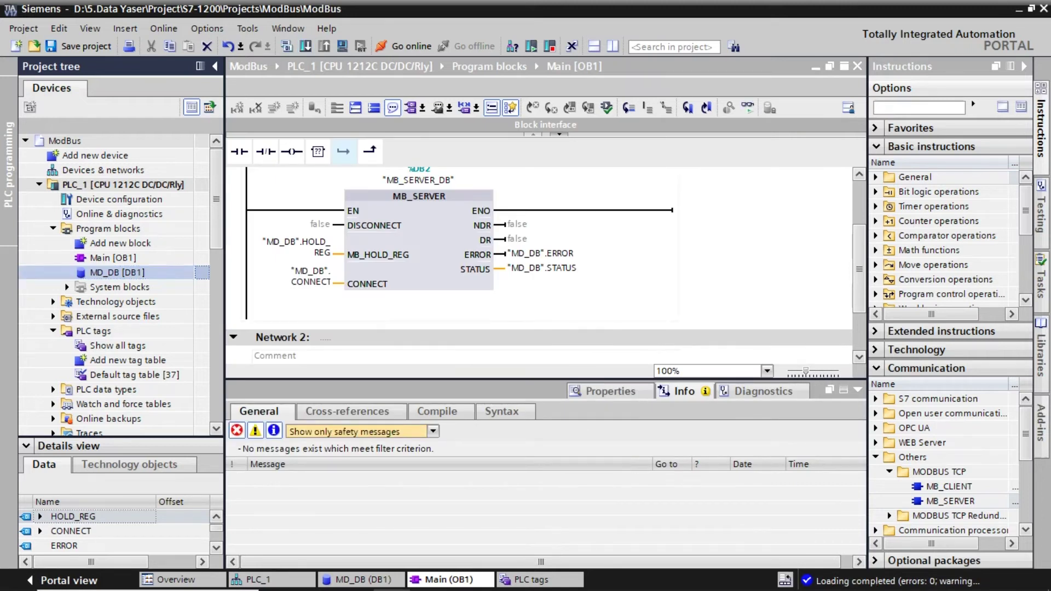
# Step: Go online with PLC_1 and monitor the MB_SERVER block in Main [OB1] down to its STATUS output
pyautogui.click(403, 48)
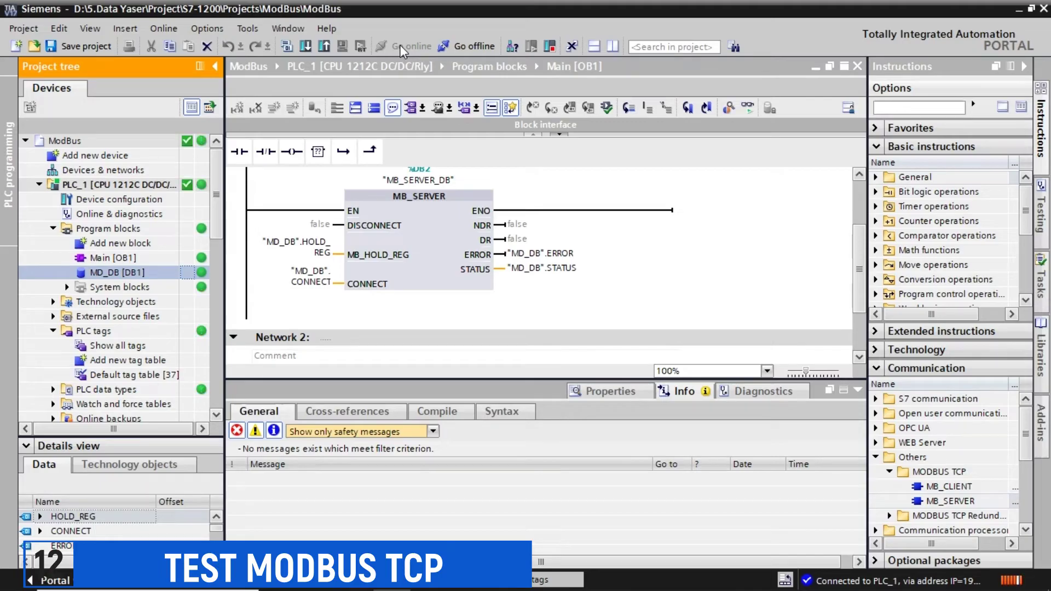
pyautogui.click(749, 109)
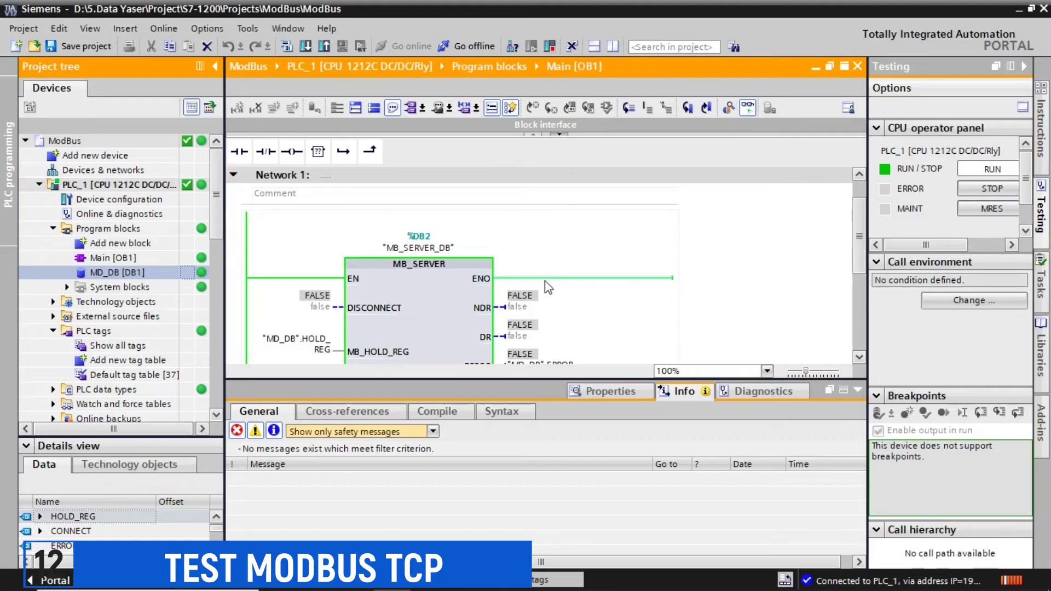
pyautogui.click(775, 311)
pyautogui.scroll(-3, 775, 311)
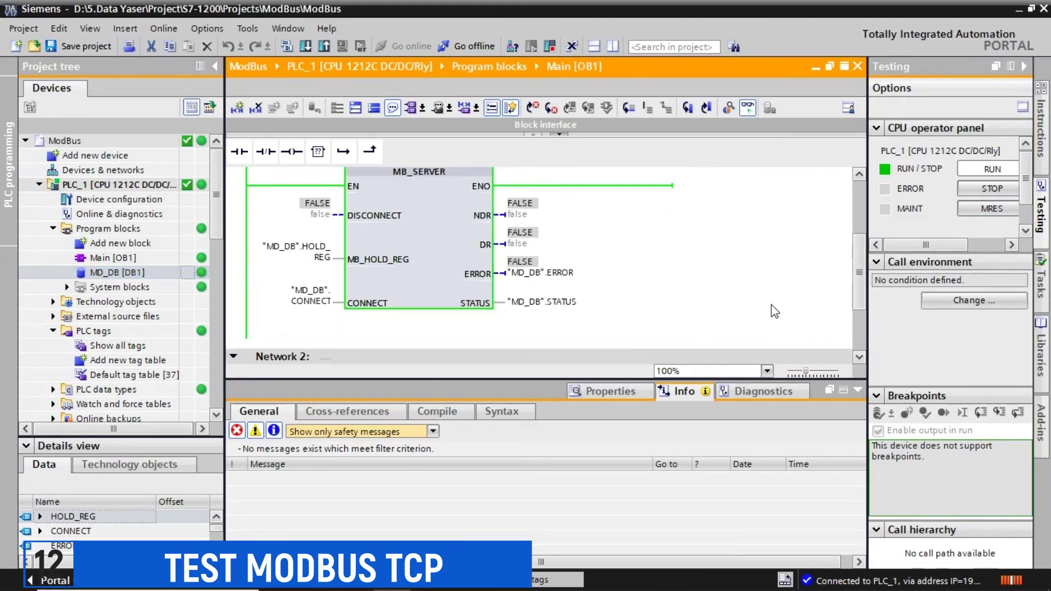
pyautogui.click(435, 285)
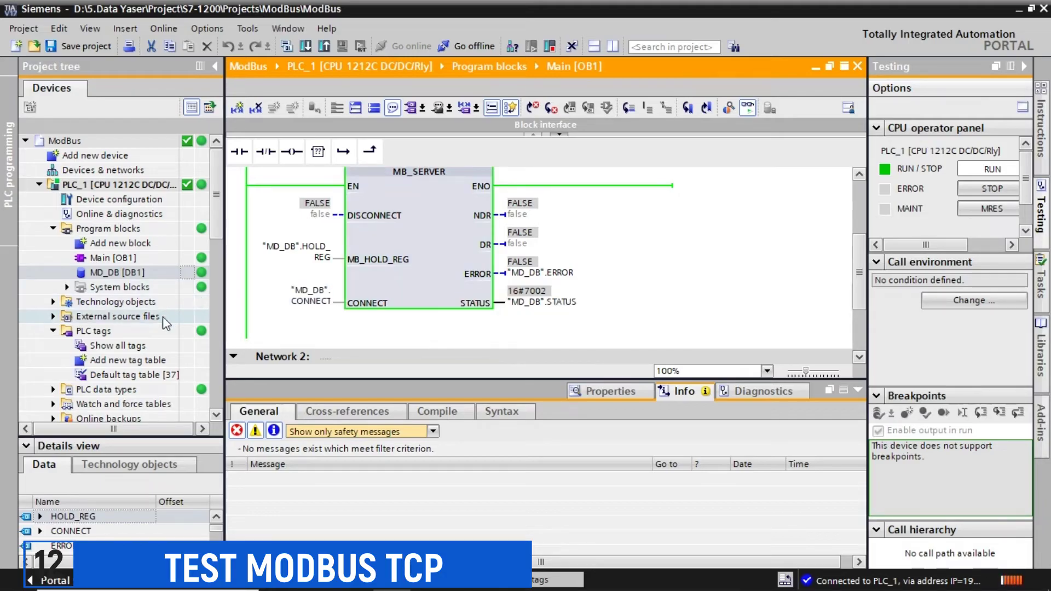
# Step: Show all PLC tags and turn on monitoring for the Relay#1 to Relay#8 values
pyautogui.click(136, 346)
pyautogui.doubleClick(135, 346)
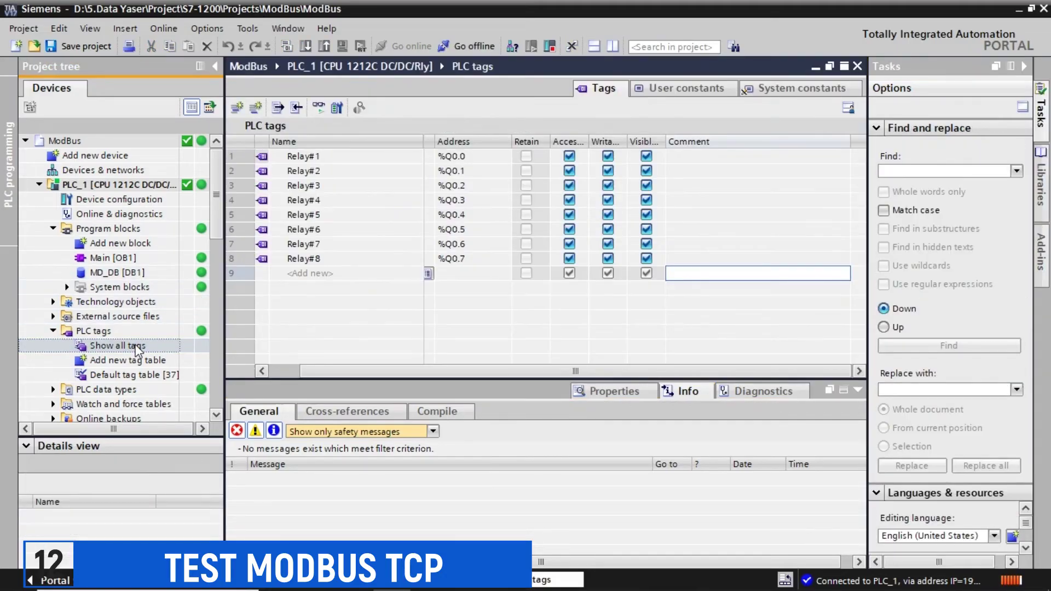
pyautogui.click(318, 107)
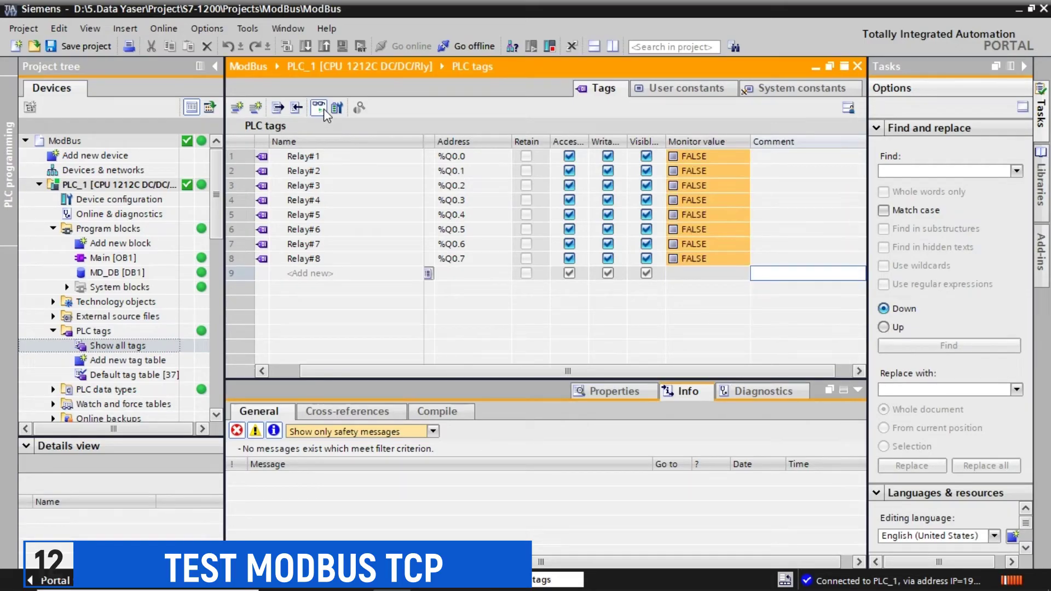
# Step: Open MD_DB [DB1], expand the HOLD_REG array, and monitor all its values with the monitor value column in view
pyautogui.click(103, 272)
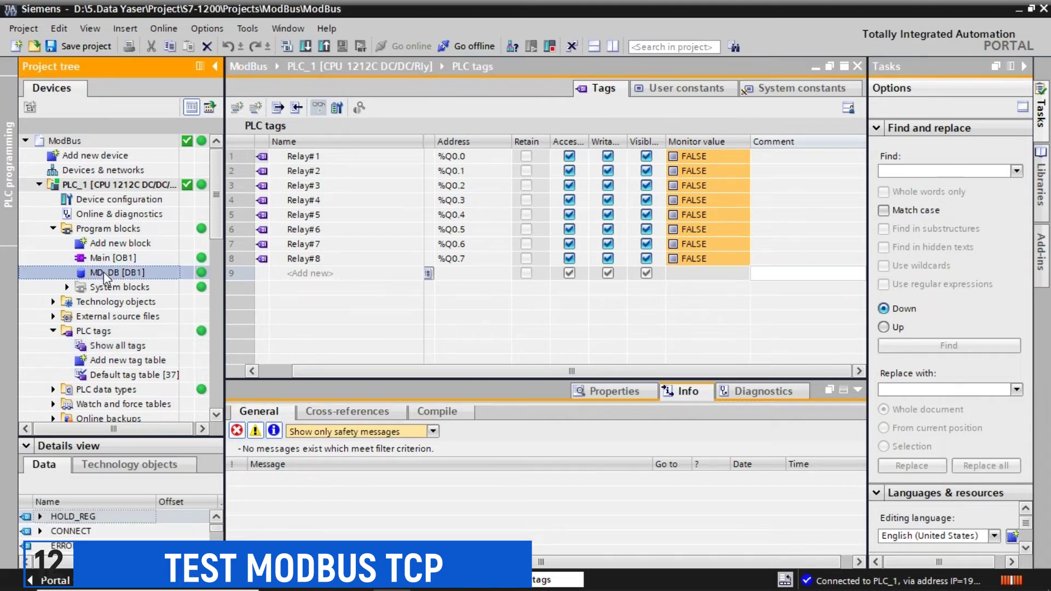
pyautogui.doubleClick(104, 271)
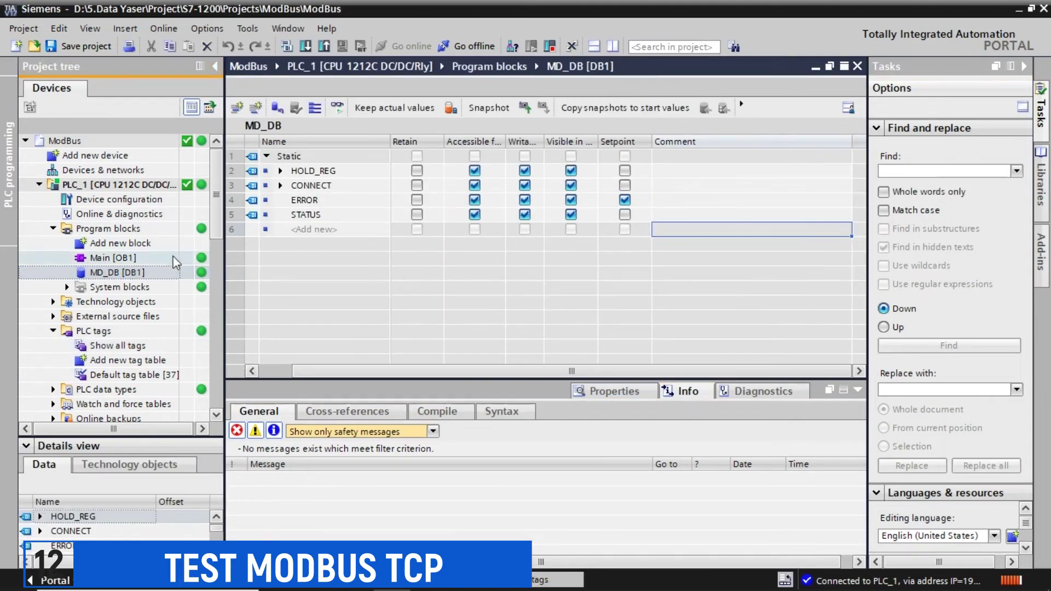
pyautogui.click(281, 170)
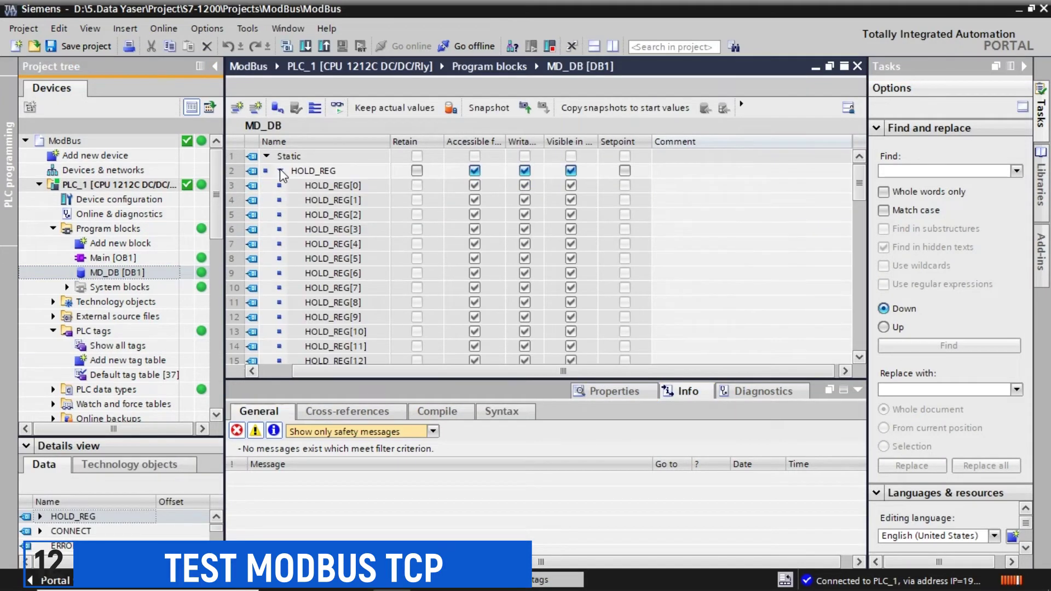
pyautogui.click(343, 109)
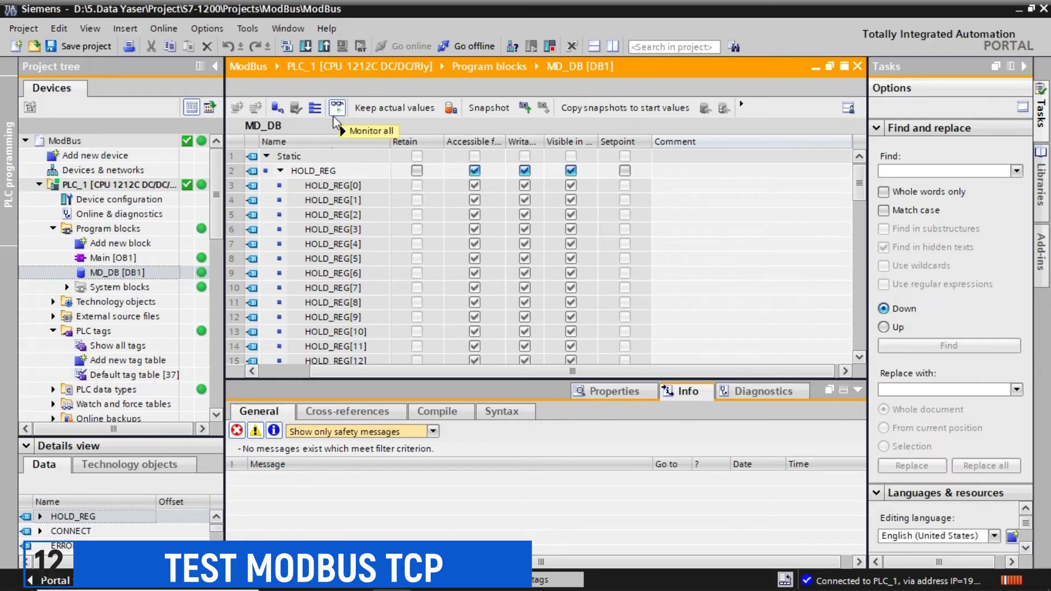
pyautogui.click(281, 172)
pyautogui.click(281, 172)
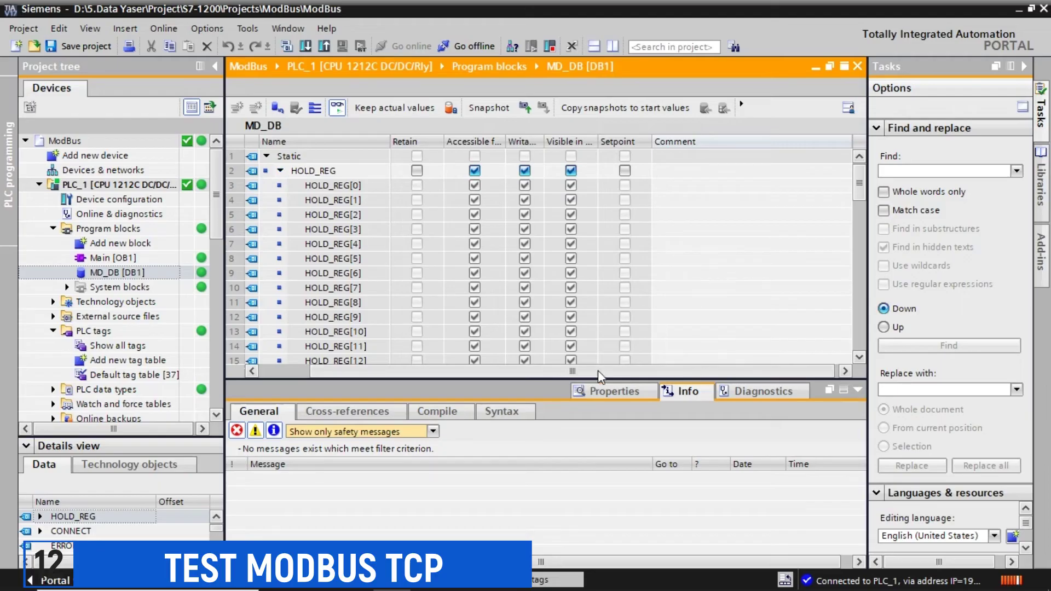
pyautogui.moveTo(534, 370); pyautogui.dragTo(416, 361)
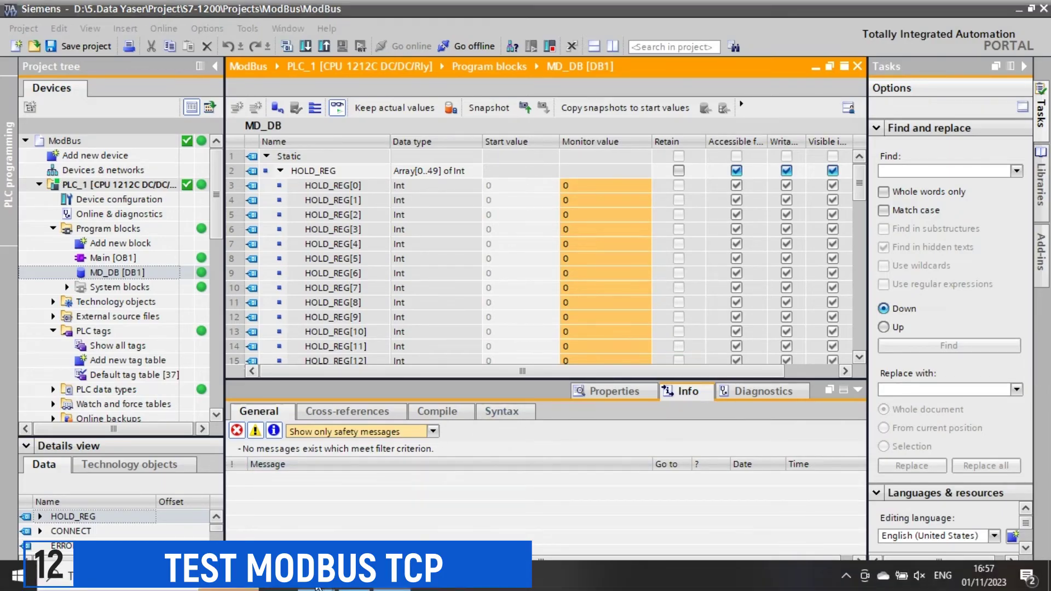
# Step: Switch to File Explorer, run ModbusClientX.exe, and connect over Modbus TCP to 192.168.0.1 on port 502
pyautogui.moveTo(316, 579)
pyautogui.click(339, 532)
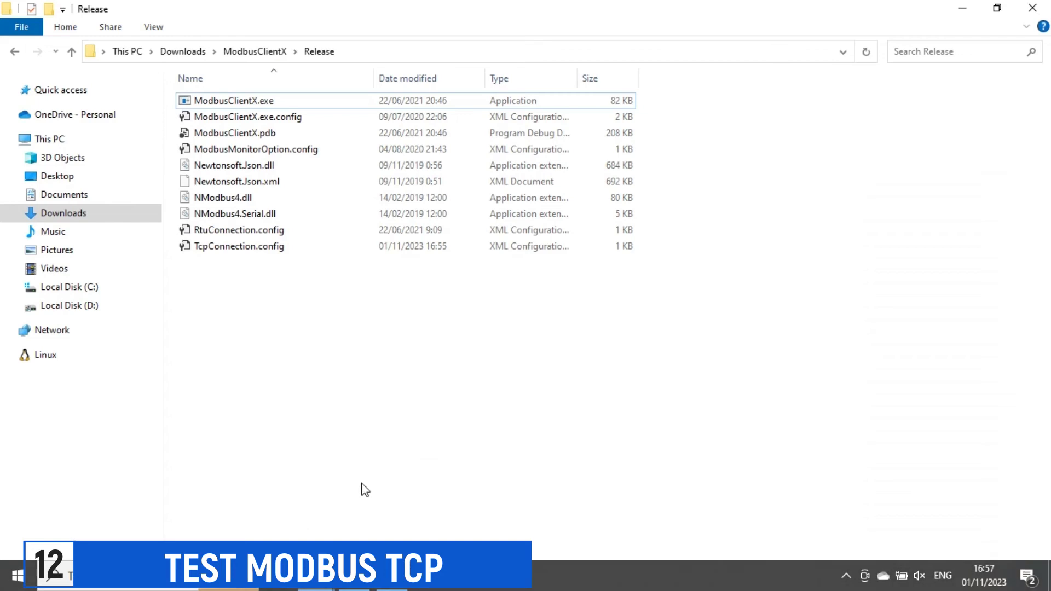
pyautogui.doubleClick(265, 102)
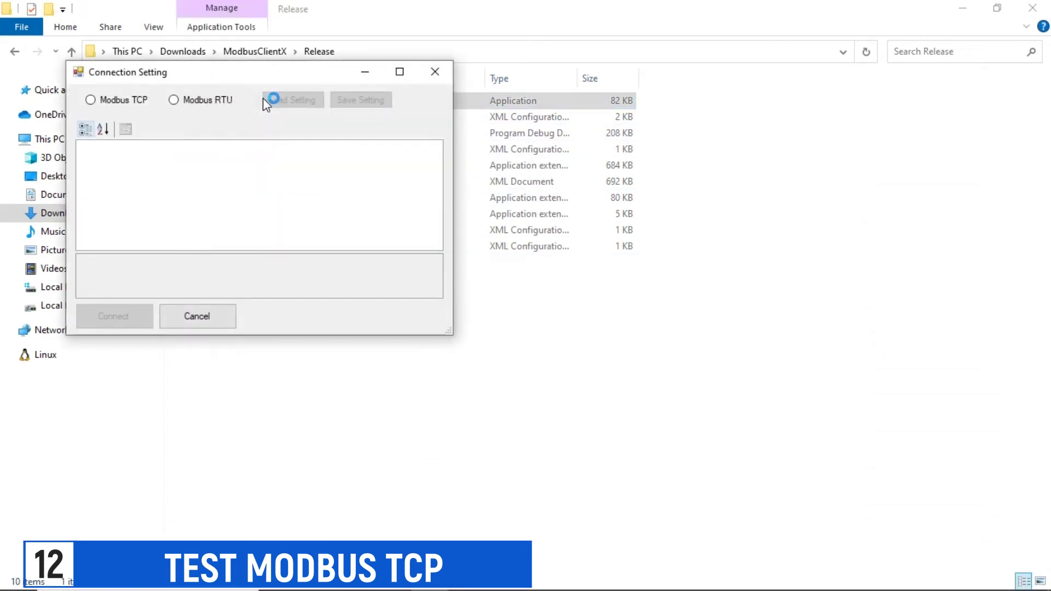
pyautogui.click(138, 101)
pyautogui.click(308, 159)
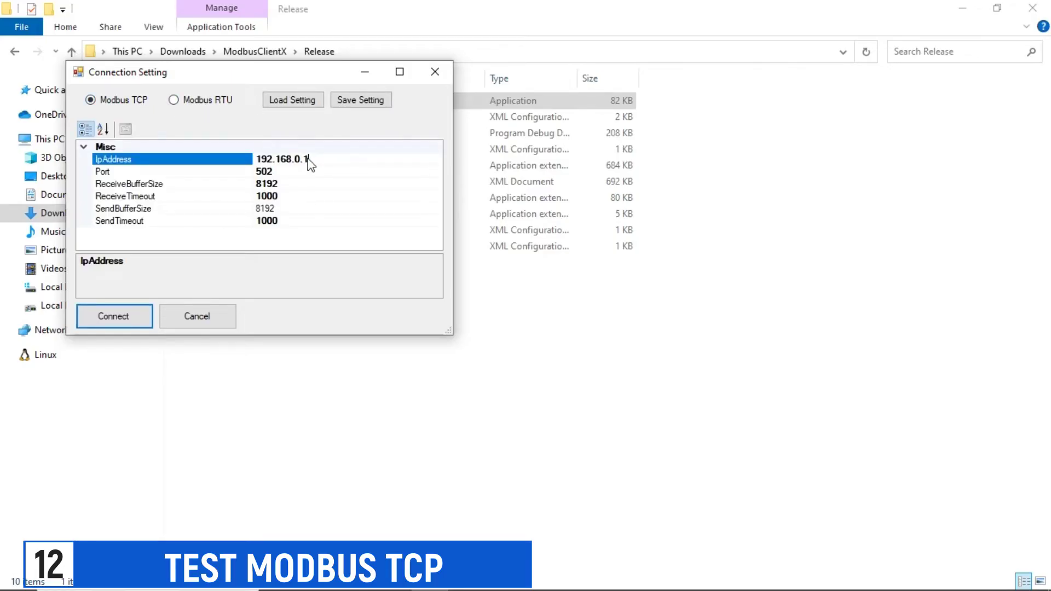
pyautogui.click(133, 317)
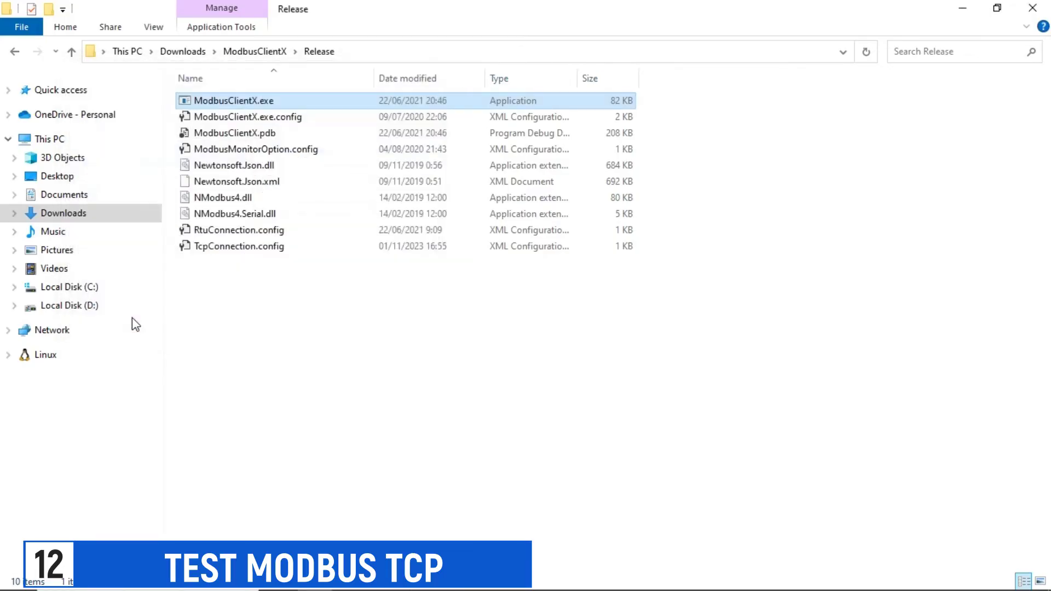
# Step: Arrange the Modbus Client X window beside the MD_DB monitor values and read holding registers 0 to 9 for comparison
pyautogui.hotkey('alt', 'Tab')
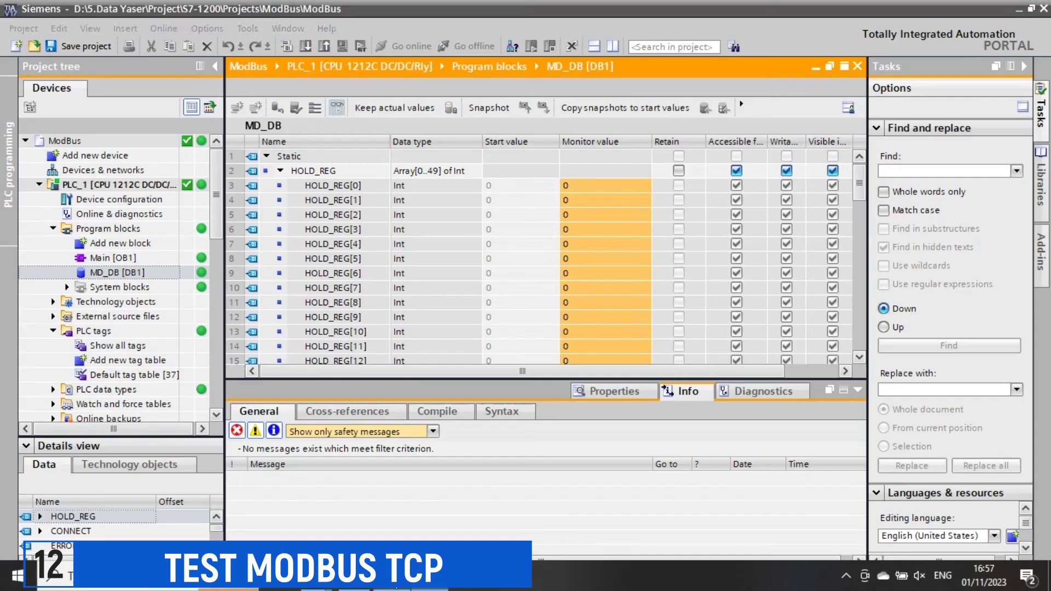
pyautogui.click(410, 589)
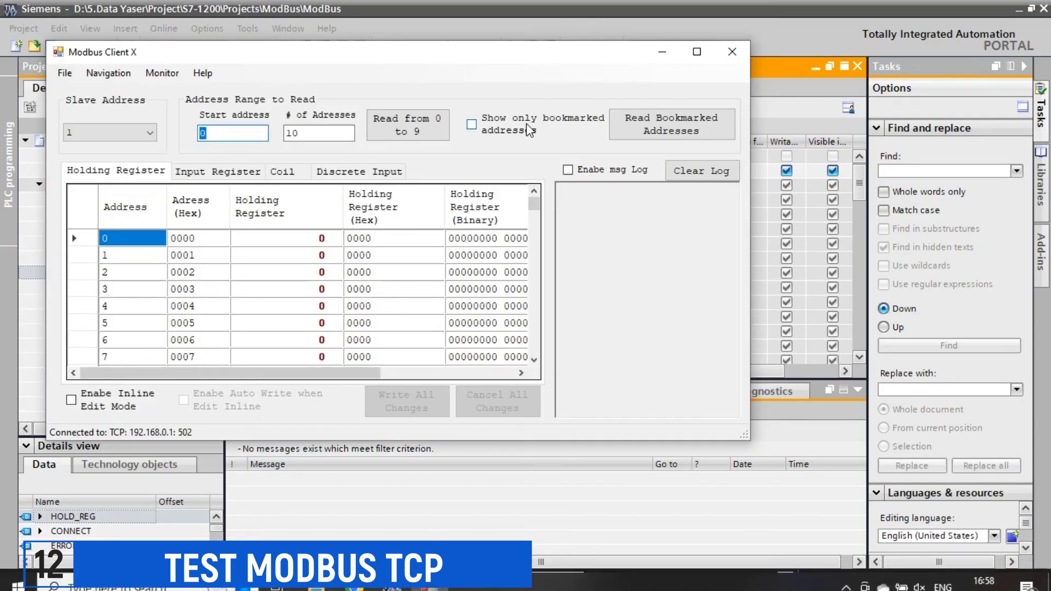
pyautogui.moveTo(750, 113); pyautogui.dragTo(581, 113)
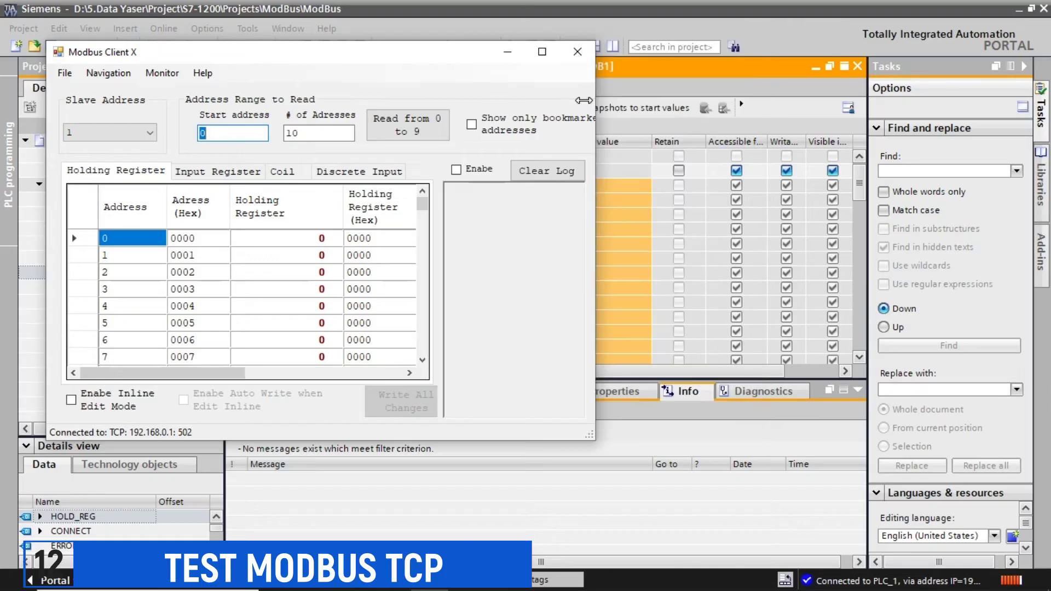
pyautogui.moveTo(439, 56); pyautogui.dragTo(409, 72)
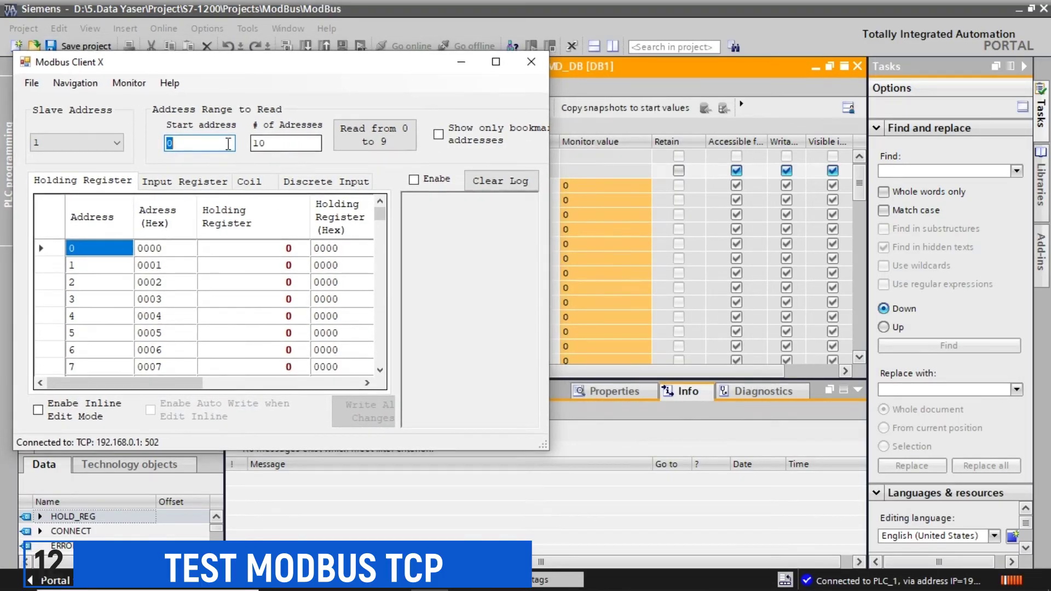
pyautogui.click(362, 130)
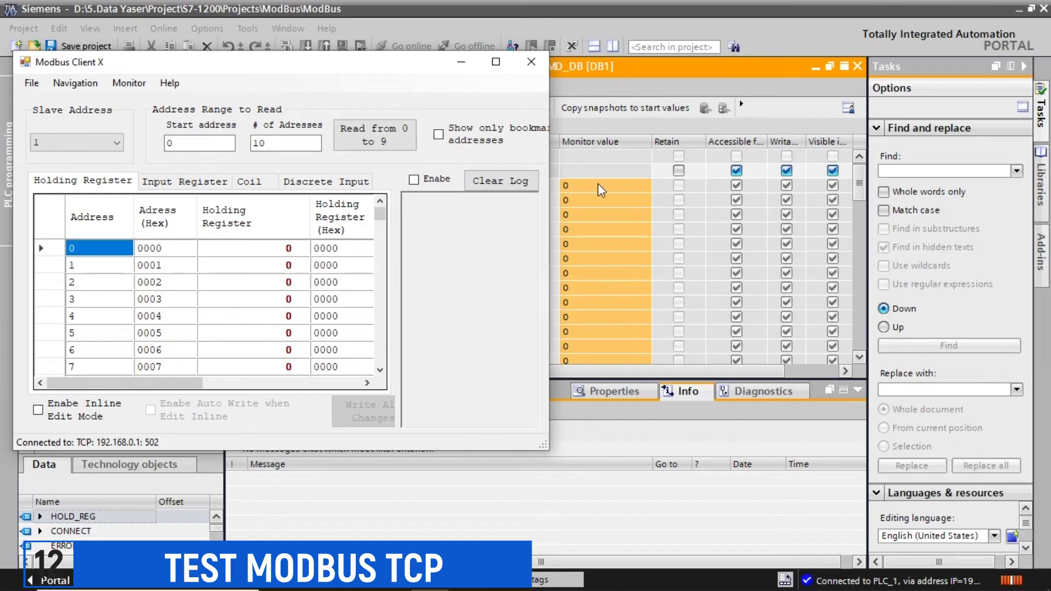
pyautogui.click(584, 441)
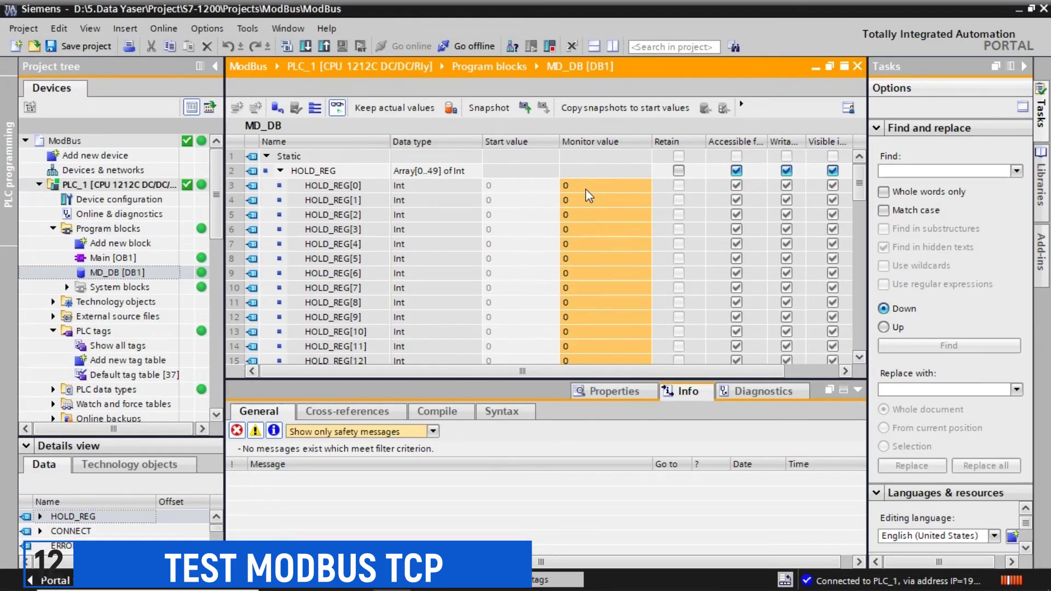
pyautogui.hotkey('alt', 'Tab')
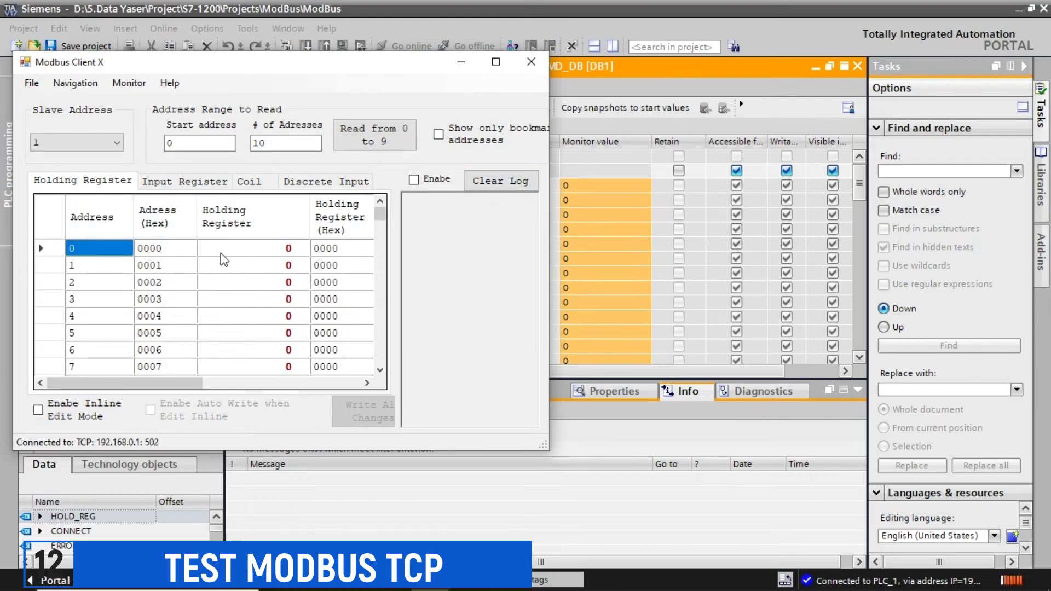
# Step: Write the decimal value 10 to holding register address 0 on the device and check HOLD_REG[0] in MD_DB
pyautogui.click(222, 252)
pyautogui.doubleClick(275, 255)
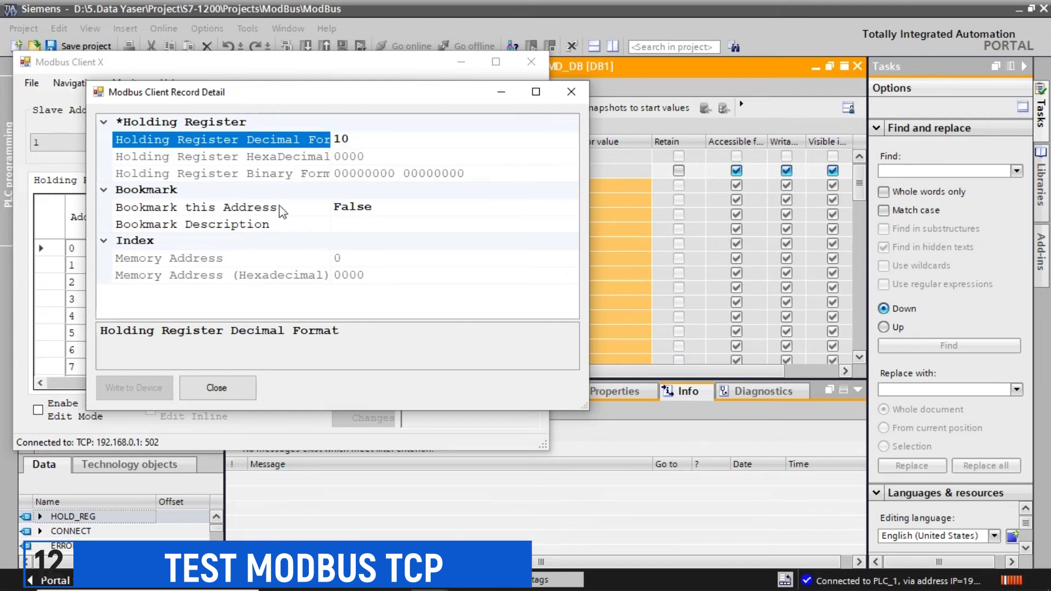
pyautogui.click(238, 385)
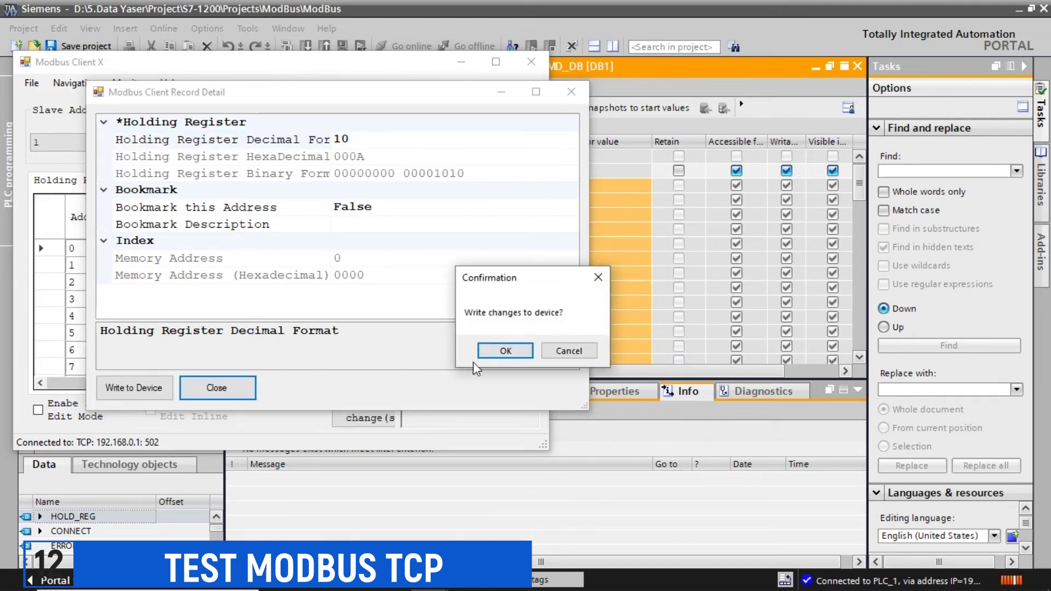
pyautogui.click(498, 353)
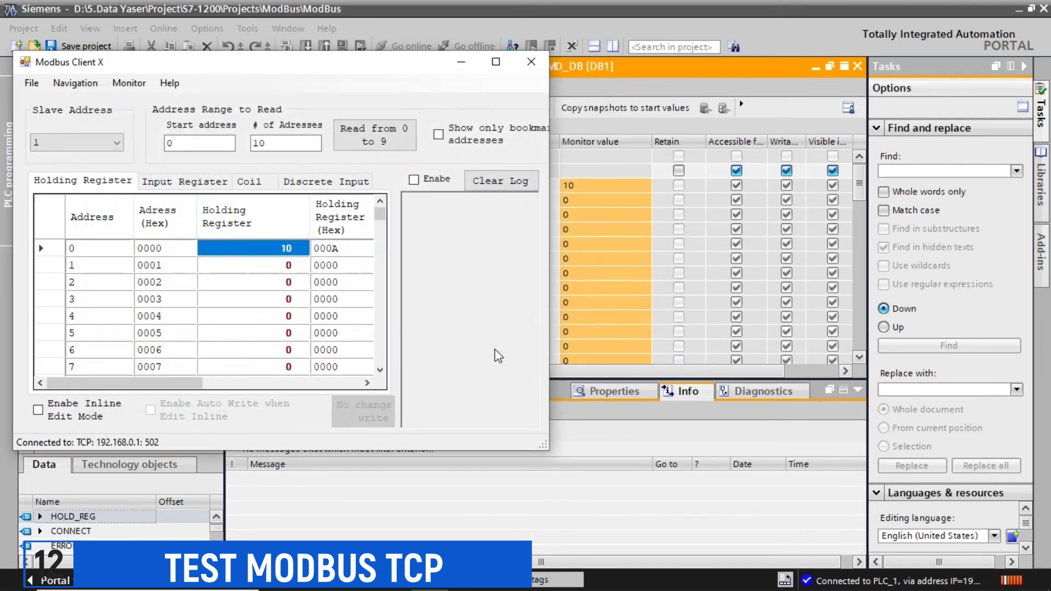
pyautogui.click(574, 186)
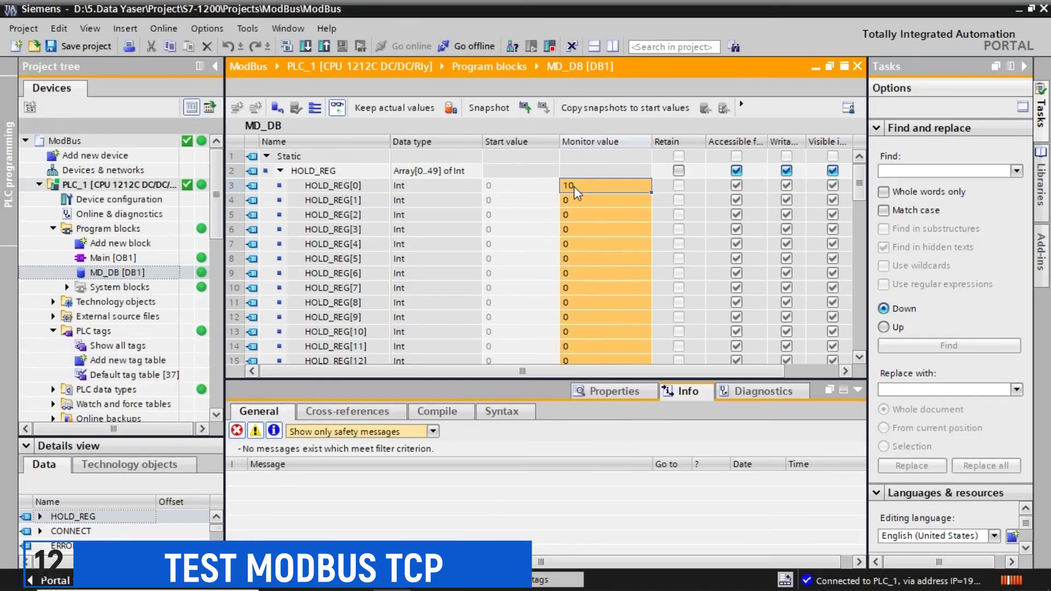
# Step: Write the decimal value 20 to holding register address 1 from Modbus Client X and check HOLD_REG[1] in MD_DB
pyautogui.hotkey('alt', 'Tab')
pyautogui.doubleClick(283, 265)
pyautogui.click(368, 159)
pyautogui.write('20')
pyautogui.press('Return')
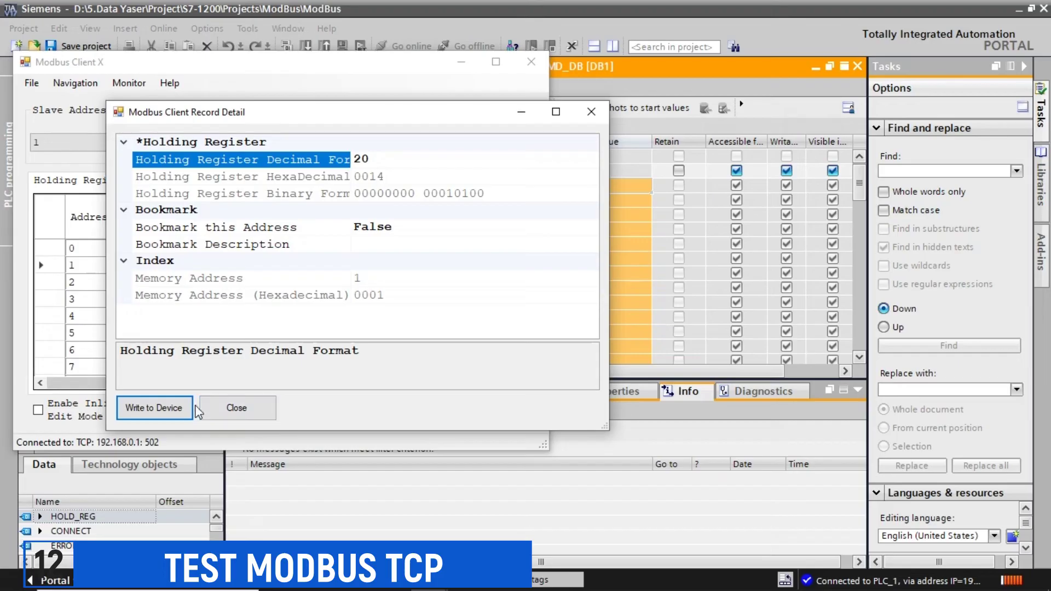
pyautogui.click(181, 408)
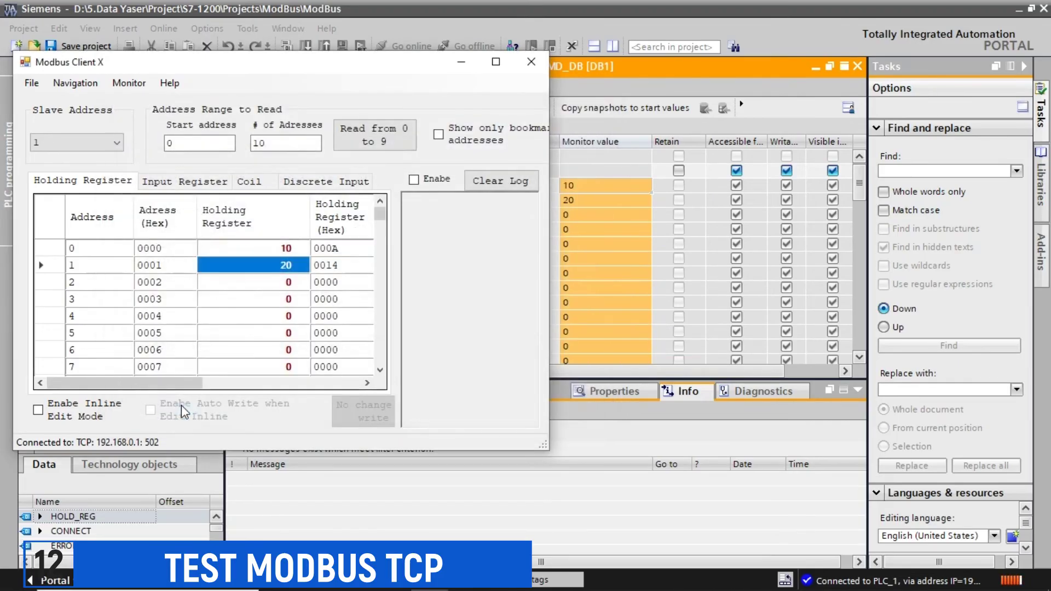
pyautogui.click(576, 205)
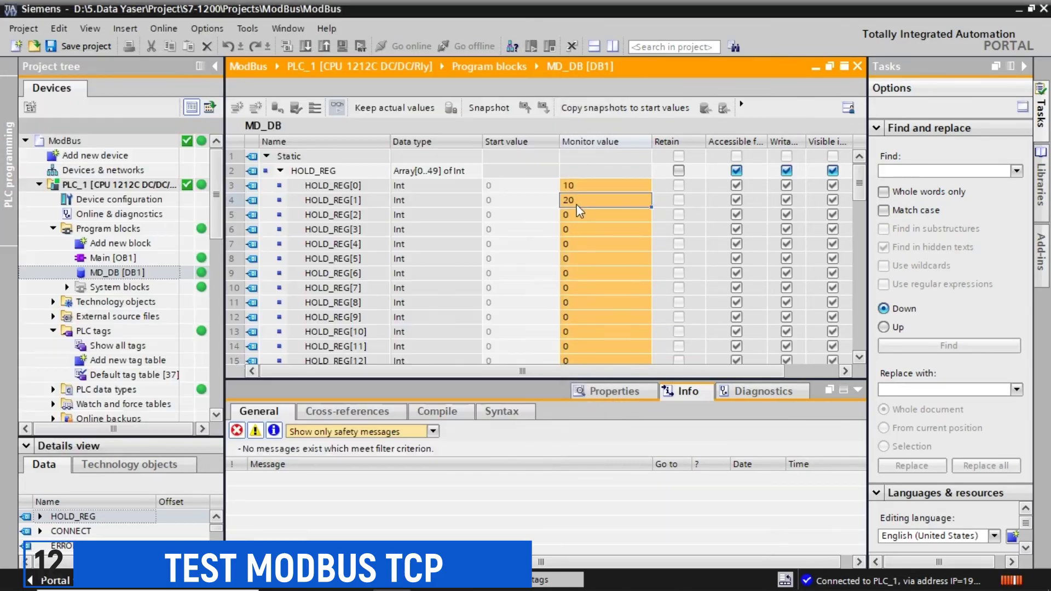
# Step: Write the decimal value 30 to holding register address 2 from Modbus Client X and check HOLD_REG[2] in MD_DB
pyautogui.hotkey('alt', 'Tab')
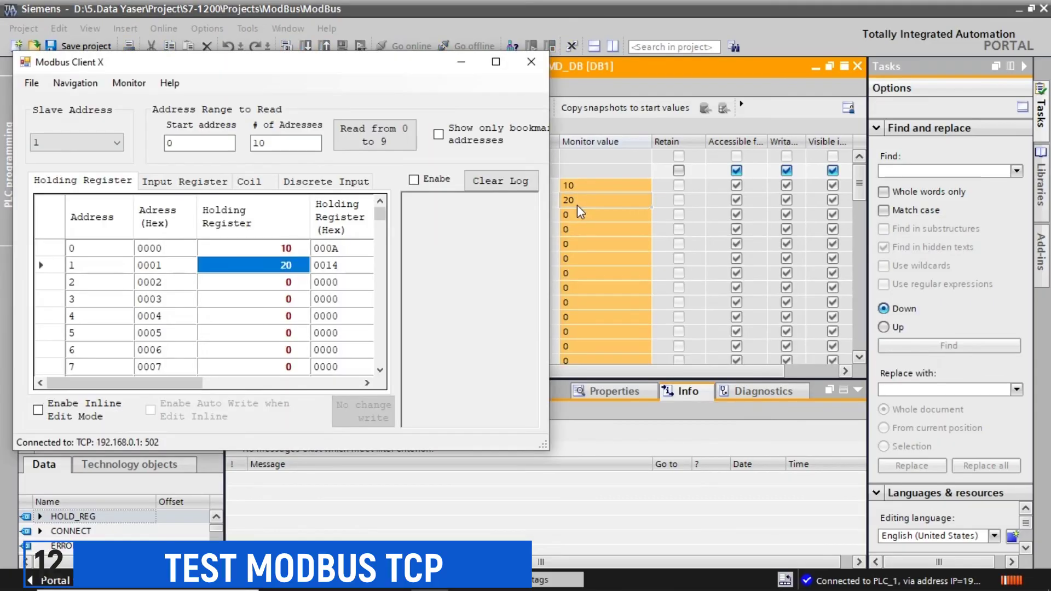
pyautogui.doubleClick(273, 282)
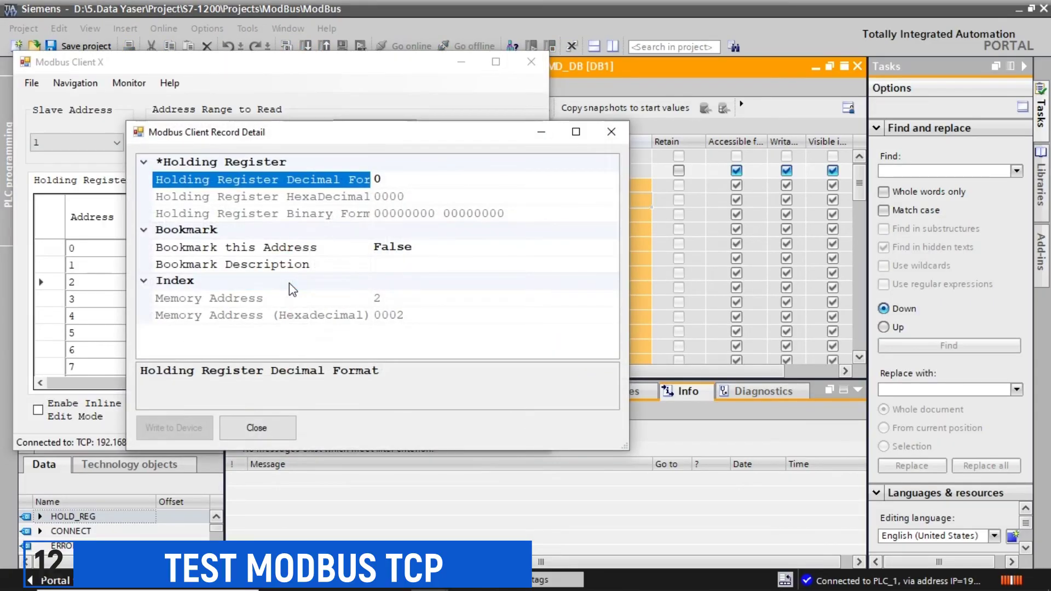
pyautogui.click(399, 178)
pyautogui.write('30')
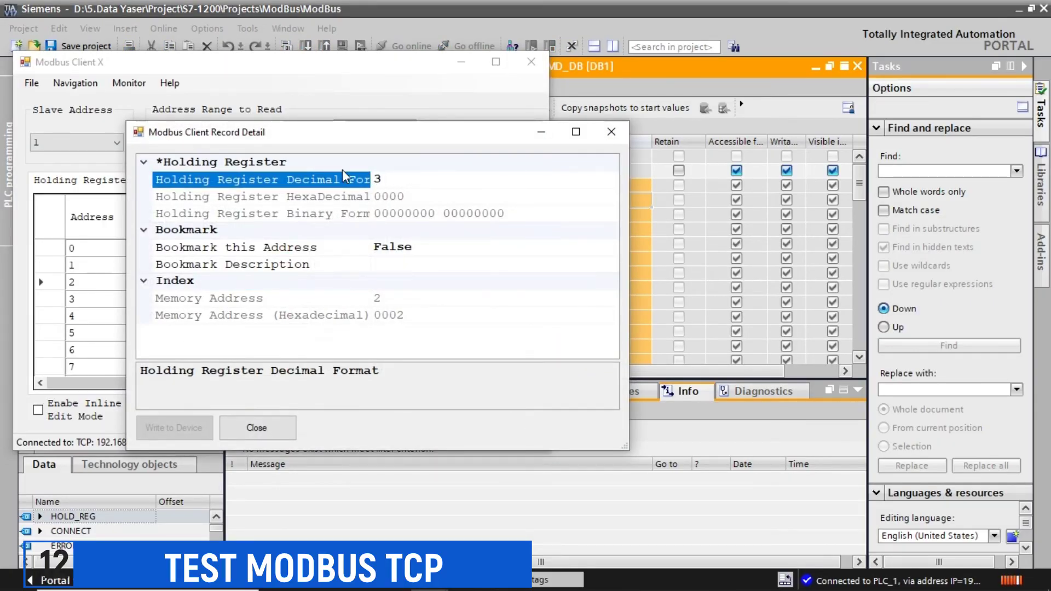
pyautogui.click(294, 386)
pyautogui.click(203, 425)
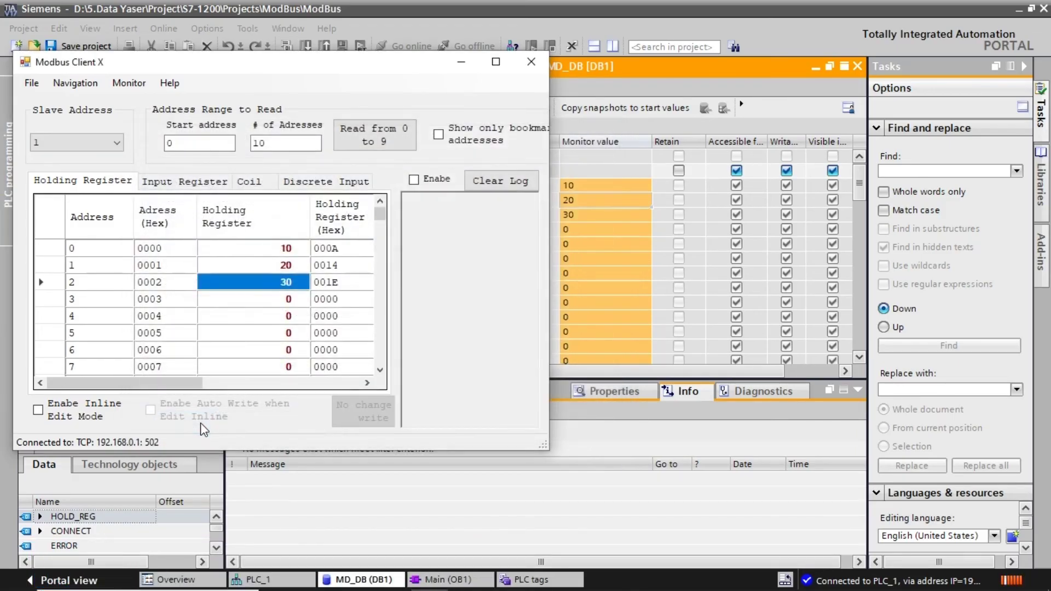
pyautogui.click(576, 216)
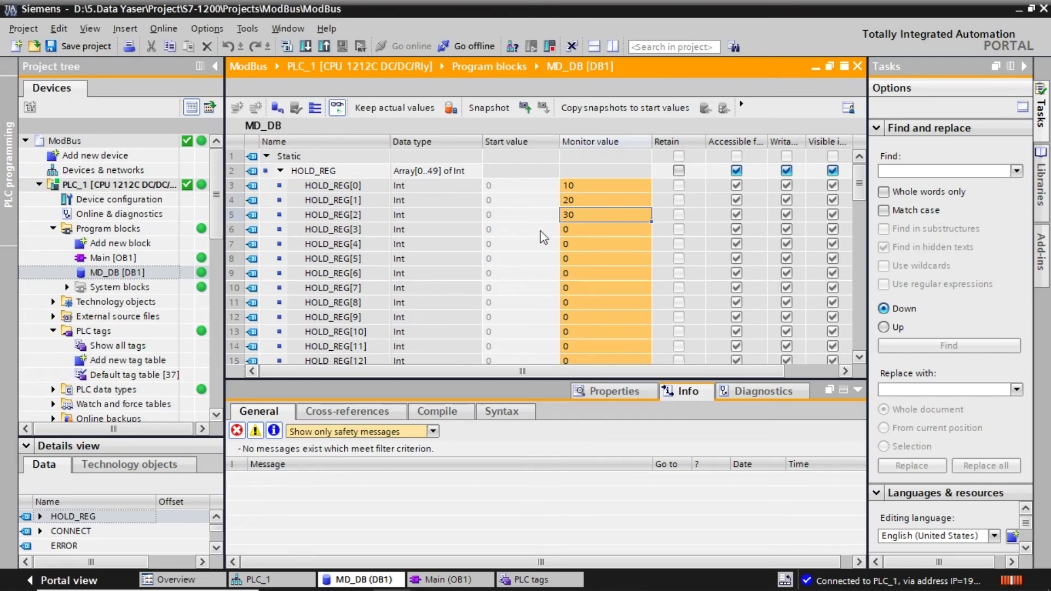
# Step: Write the decimal value 40 to holding register address 3 from Modbus Client X, then return to the MD_DB monitor values
pyautogui.hotkey('alt', 'Tab')
pyautogui.doubleClick(294, 301)
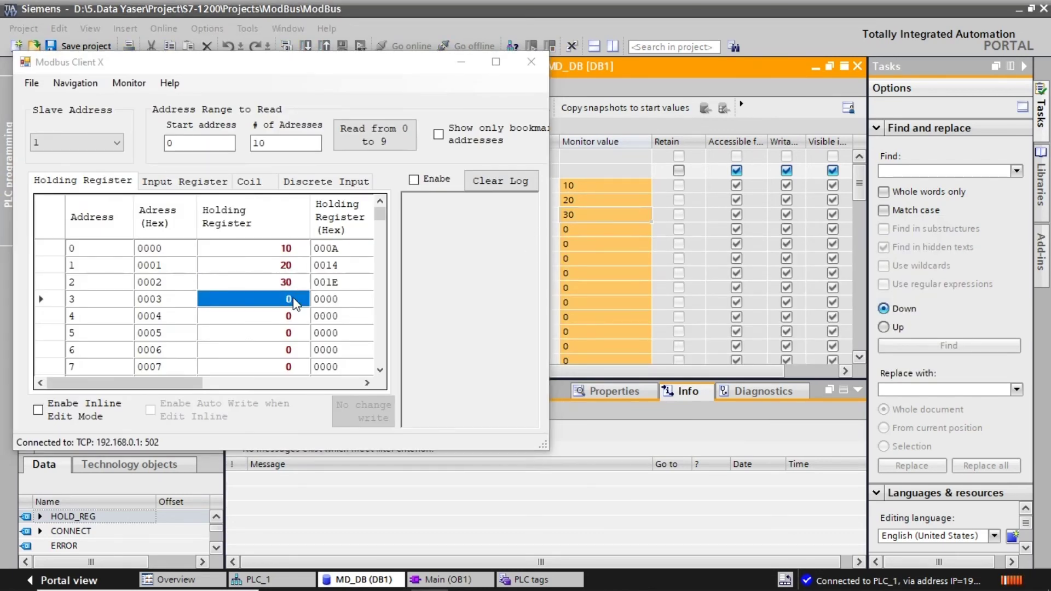
pyautogui.doubleClick(397, 200)
pyautogui.write('4')
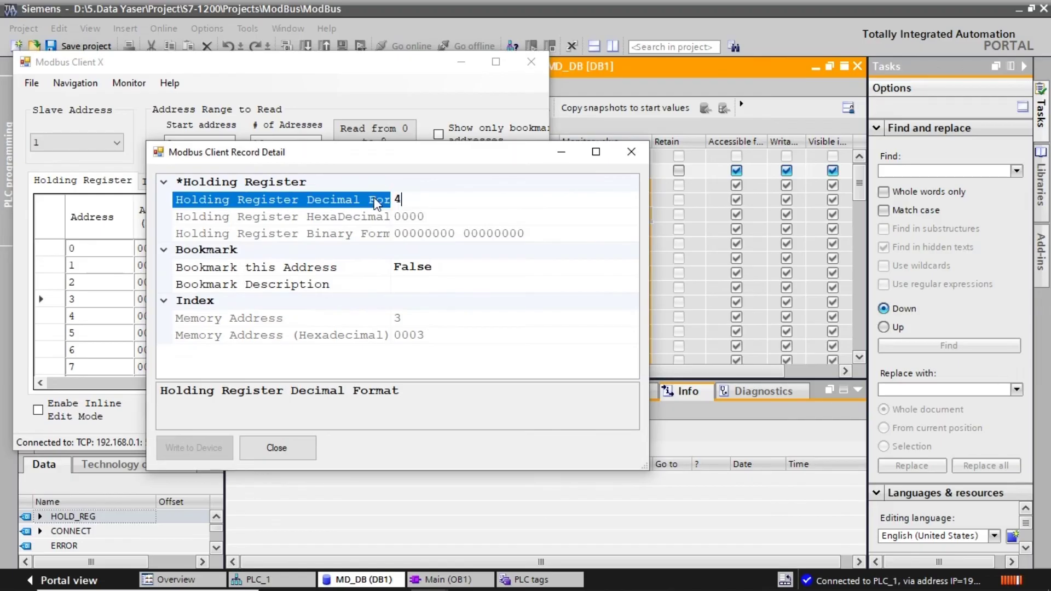
pyautogui.press('Return')
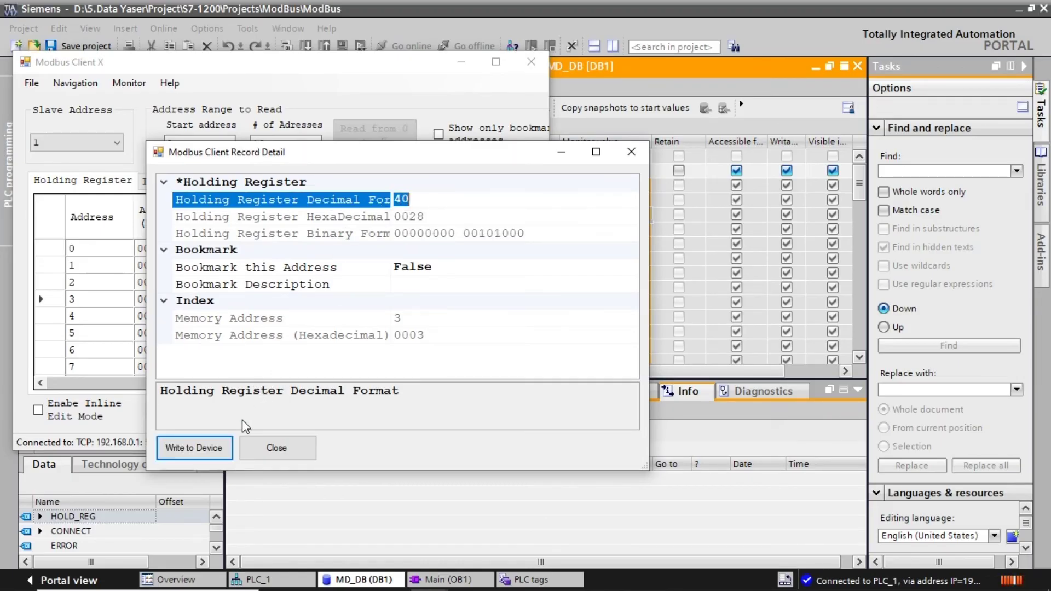
pyautogui.click(219, 450)
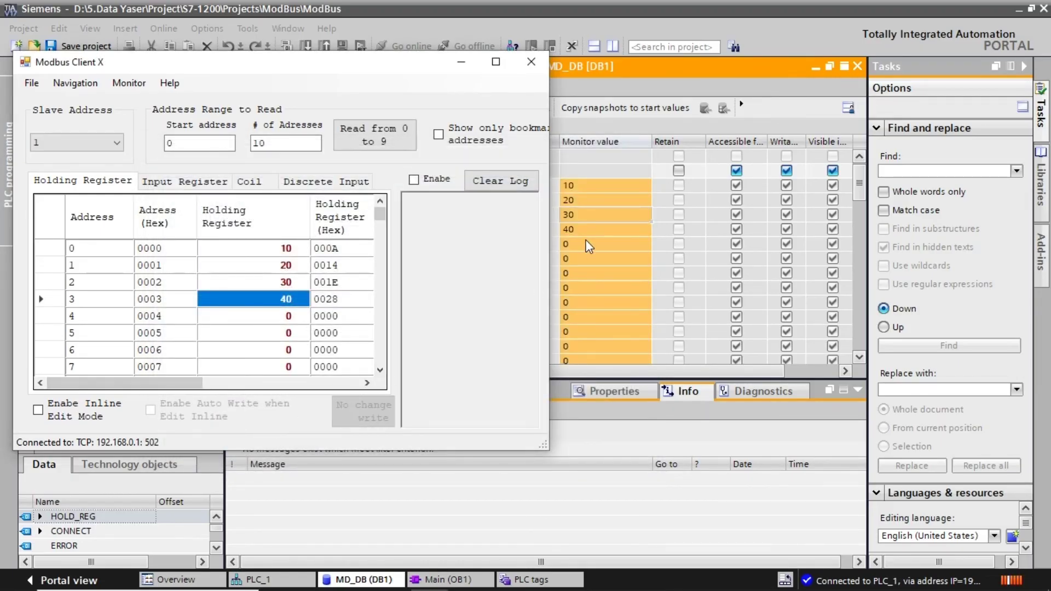
pyautogui.click(588, 246)
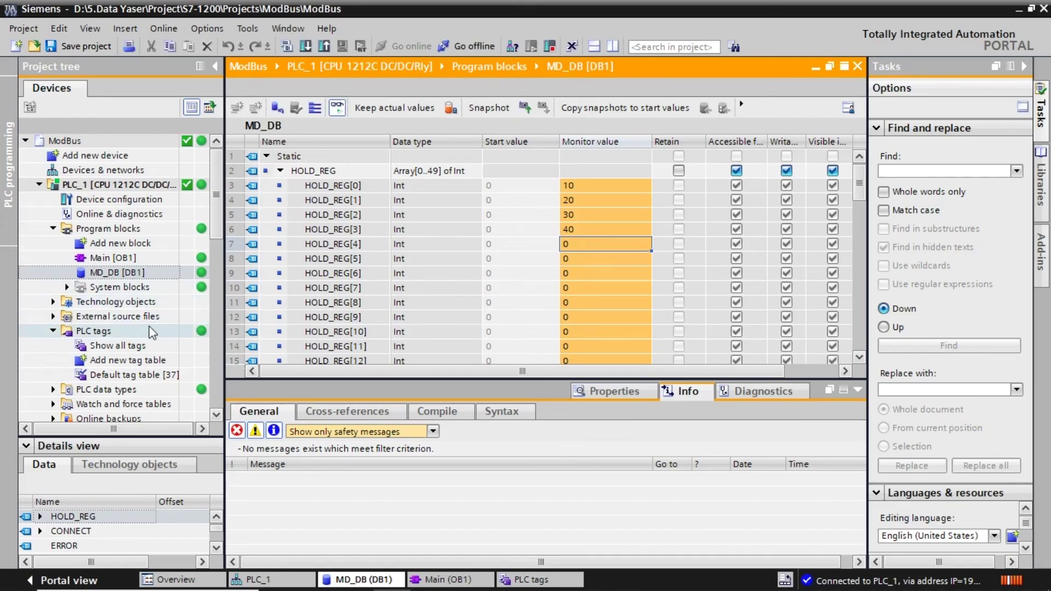
# Step: Show all PLC tags with their monitor values and switch to the coil table in Modbus Client X
pyautogui.doubleClick(141, 348)
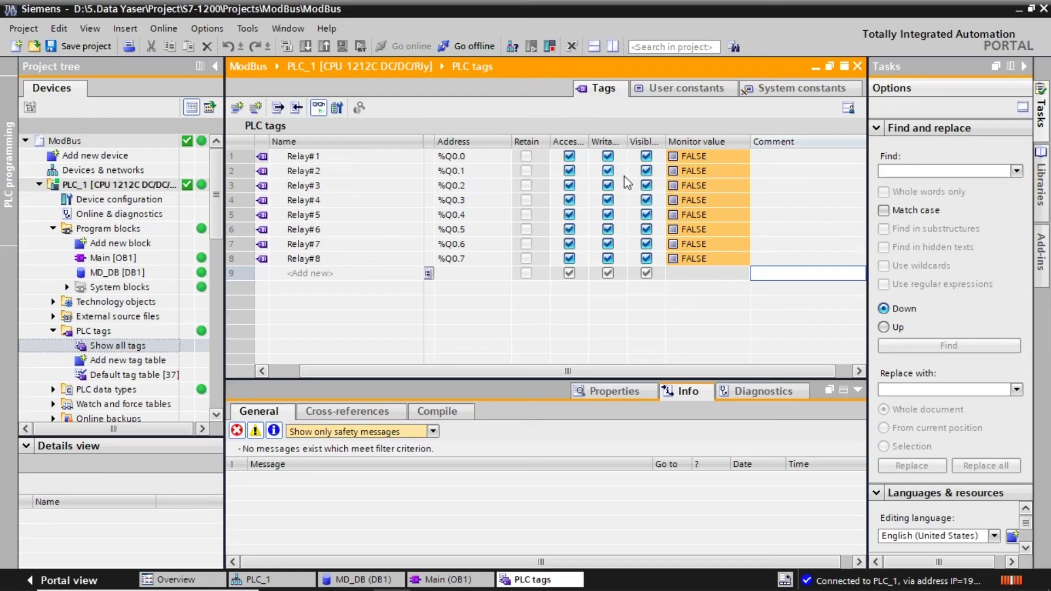
pyautogui.click(328, 160)
pyautogui.hotkey('alt', 'Tab')
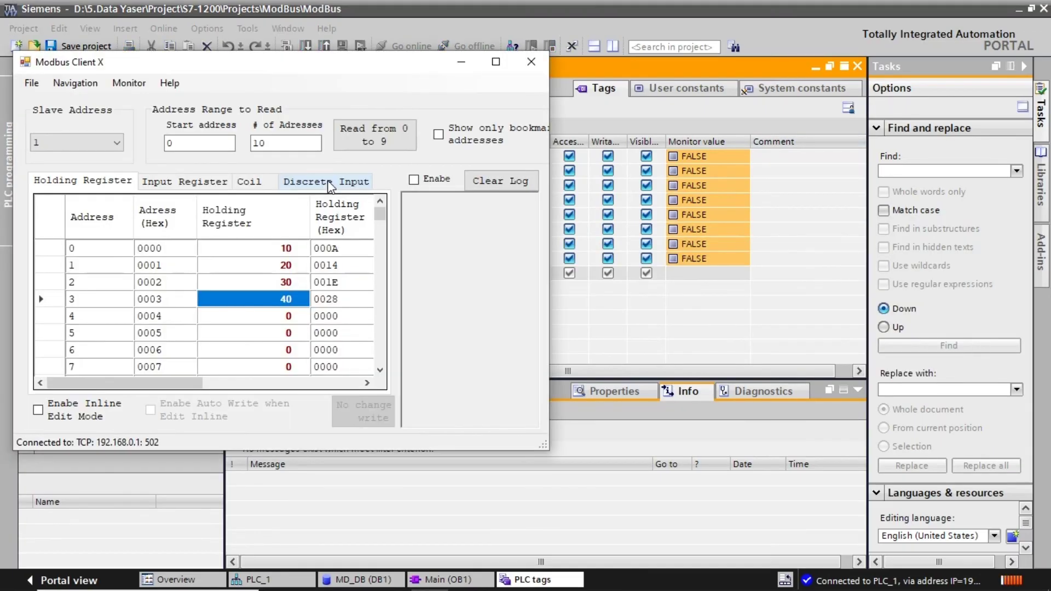
pyautogui.click(250, 182)
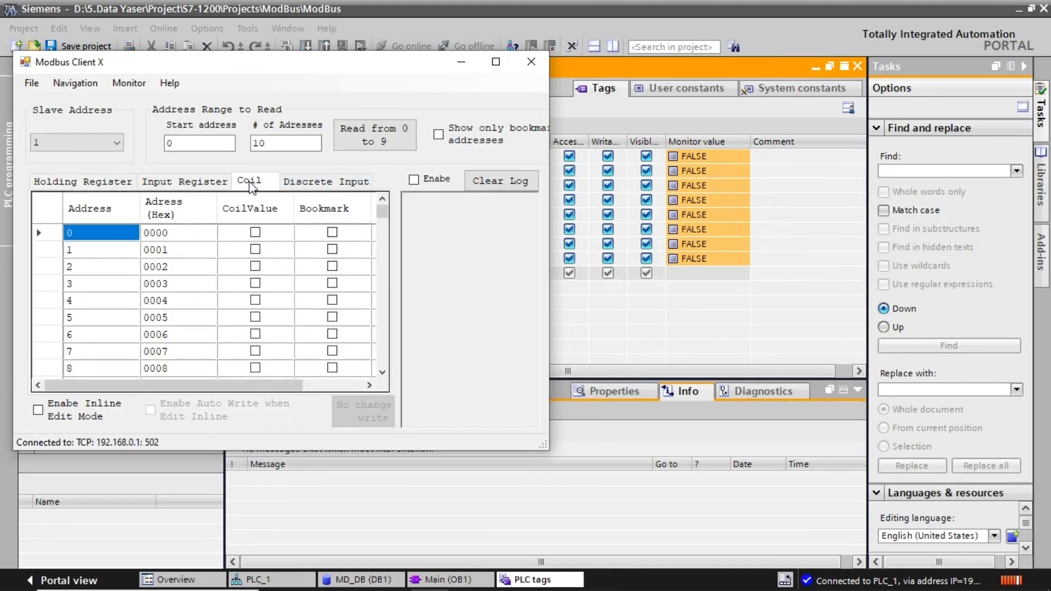
# Step: Write True to the coil at address 0 on the device and check the Relay#1 monitor value in the PLC tags
pyautogui.doubleClick(255, 232)
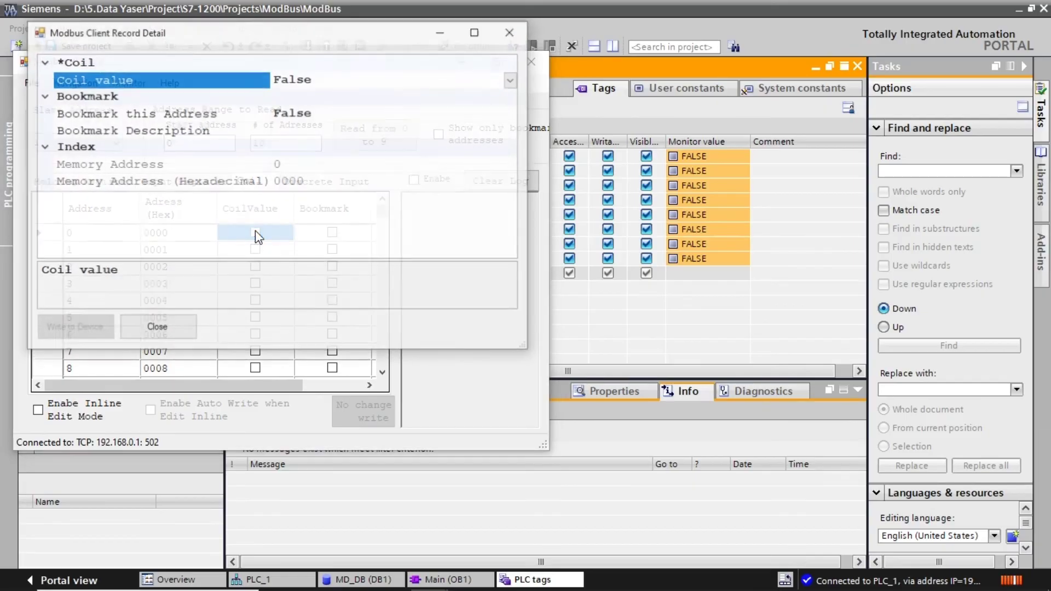
pyautogui.click(512, 80)
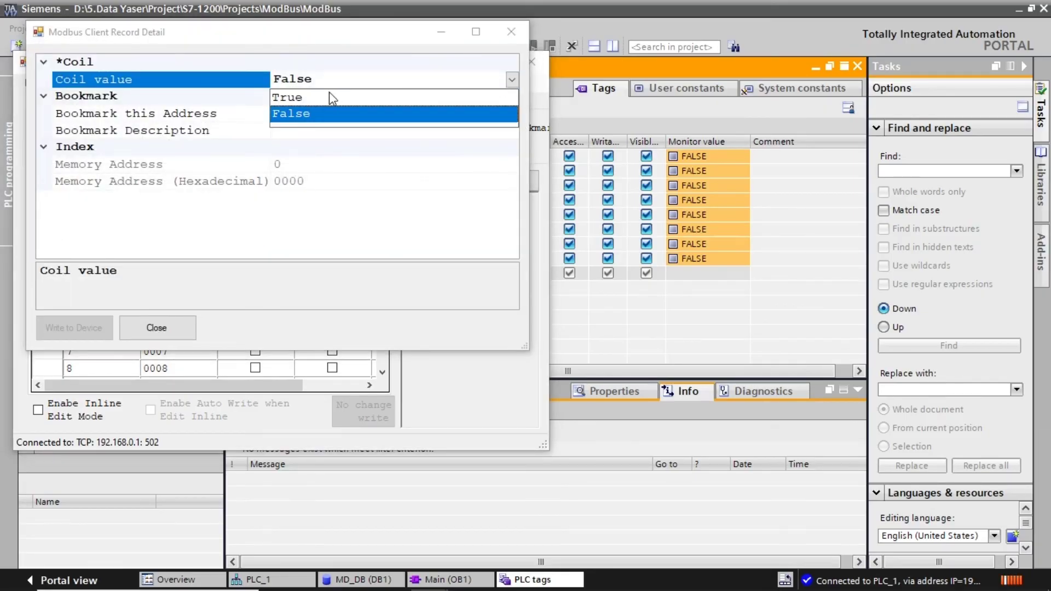
pyautogui.click(320, 99)
pyautogui.click(96, 330)
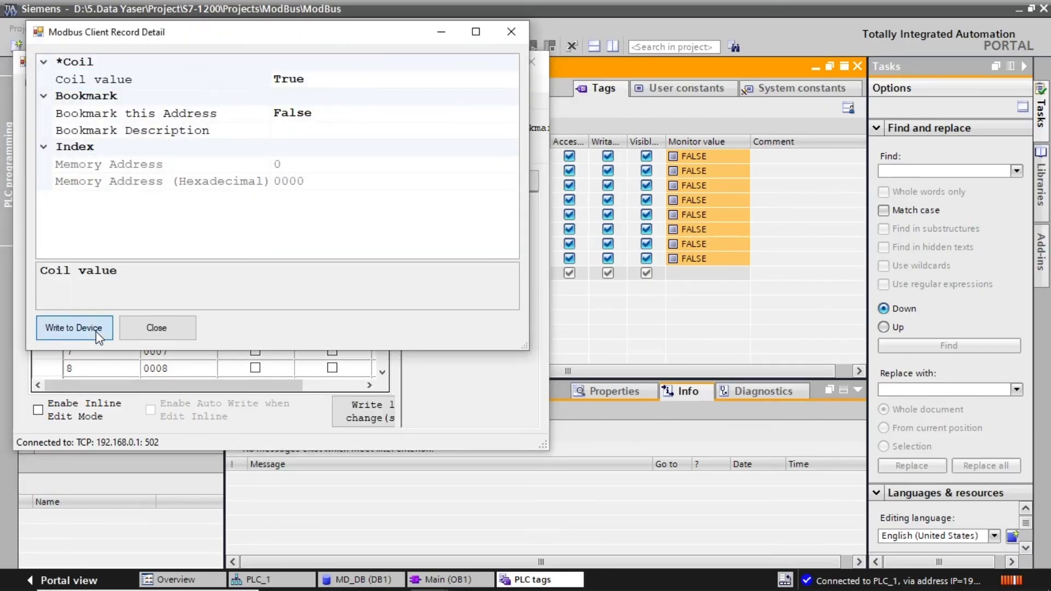
pyautogui.click(698, 156)
# Step: Return to Modbus Client X and write True to the coil at address 1 on the device
pyautogui.hotkey('alt', 'Tab')
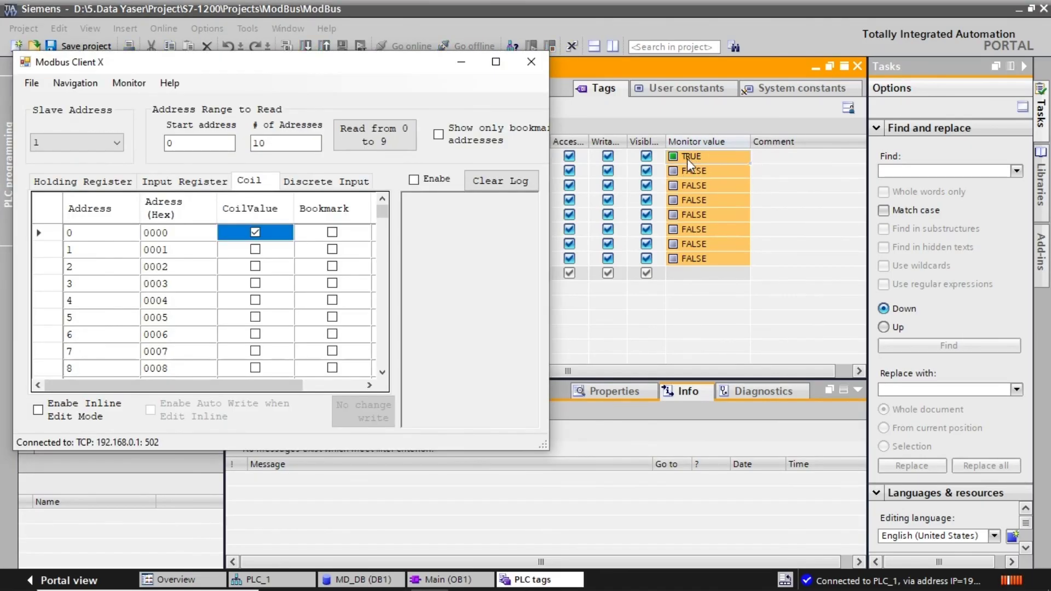
pyautogui.doubleClick(285, 250)
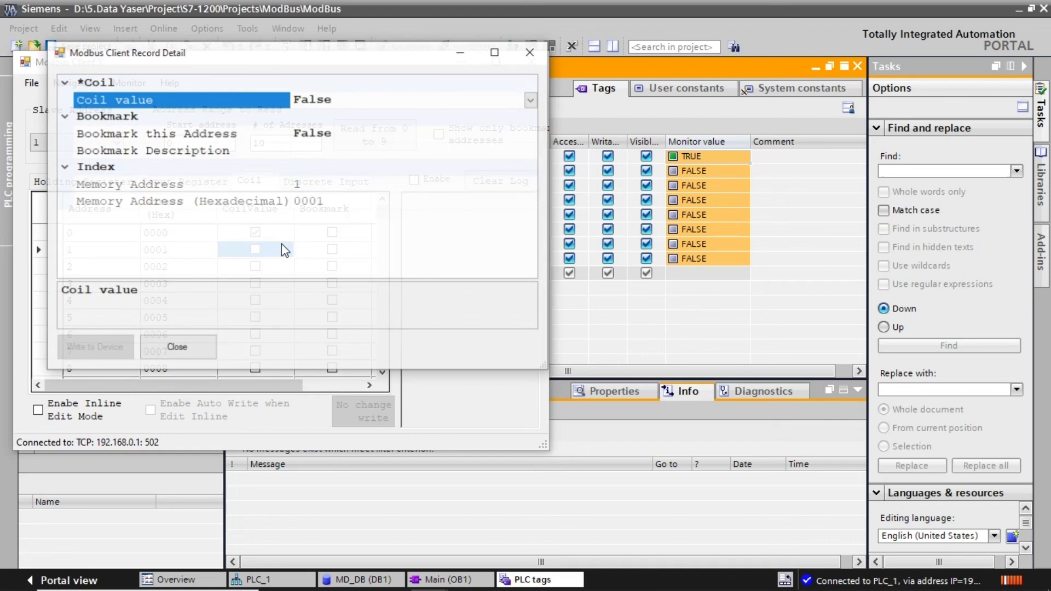
pyautogui.click(531, 99)
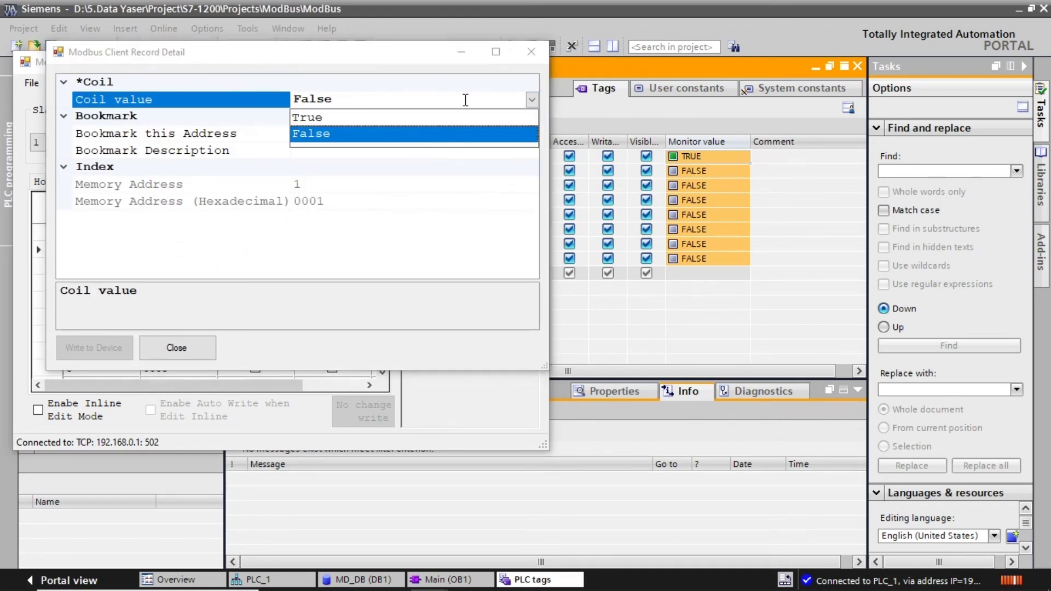
pyautogui.click(338, 117)
pyautogui.click(119, 345)
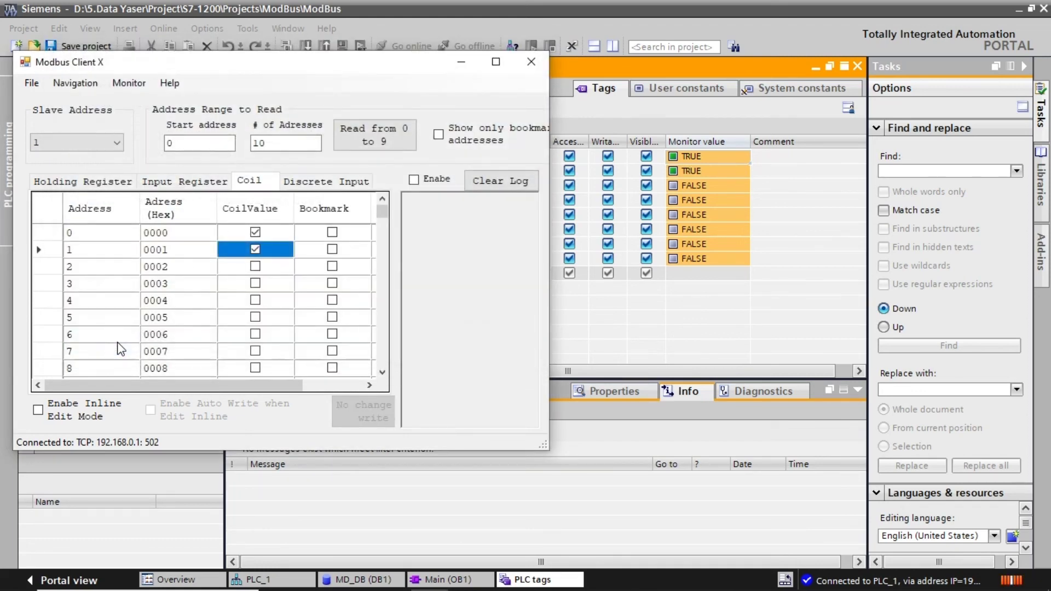
# Step: Write True to the coils at addresses 2 and 3 on the device, one after the other
pyautogui.doubleClick(272, 272)
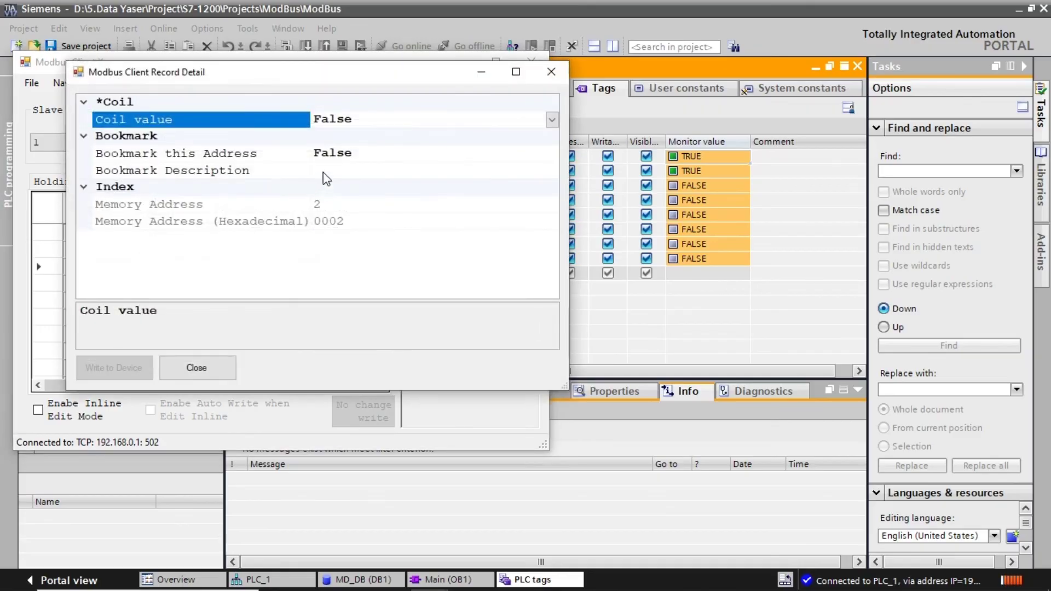
pyautogui.click(552, 119)
pyautogui.click(371, 138)
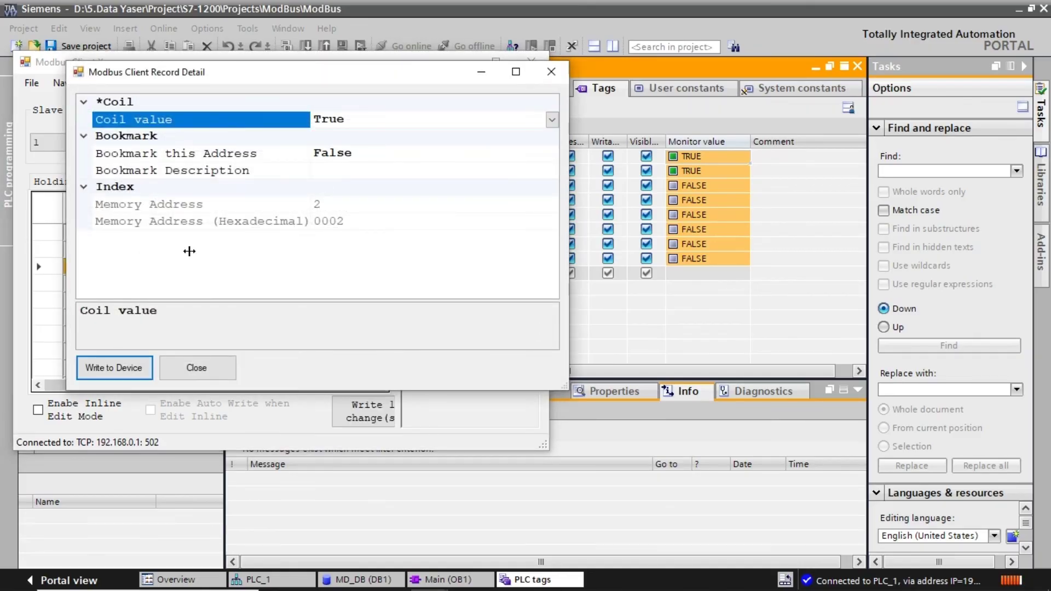
pyautogui.click(105, 376)
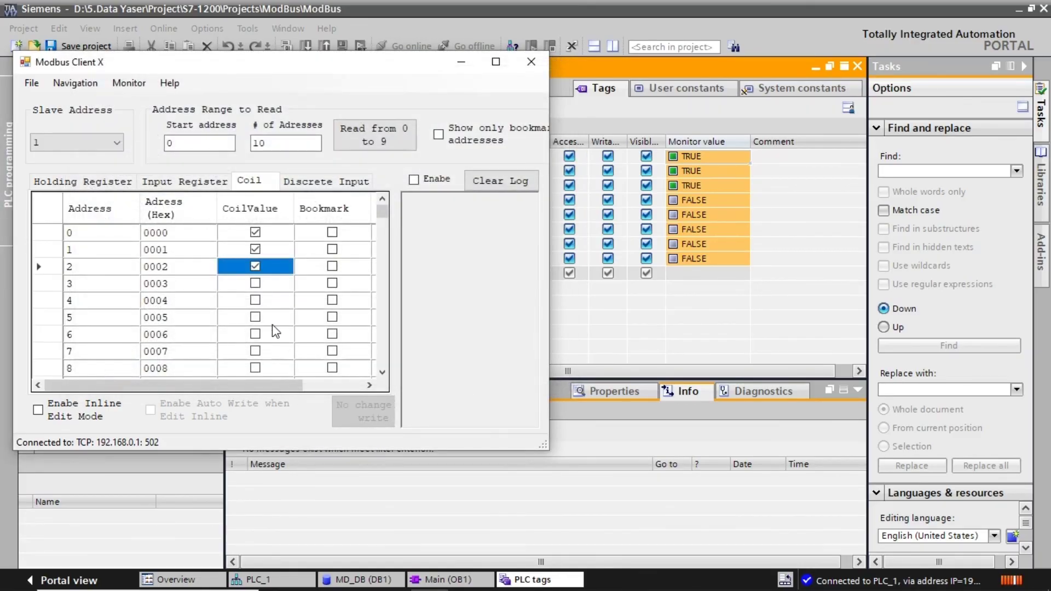
pyautogui.doubleClick(264, 282)
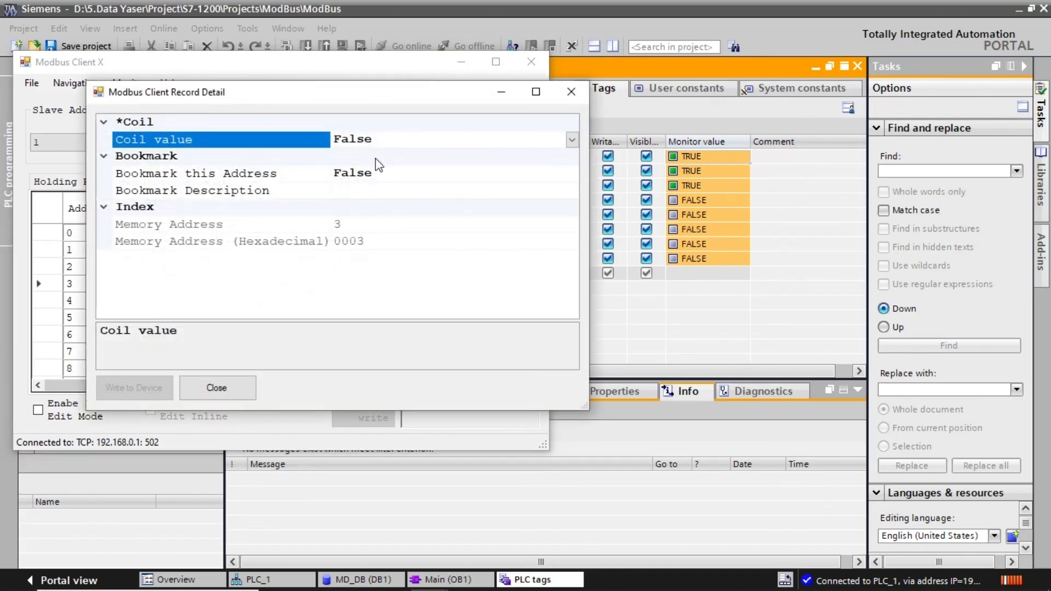
pyautogui.click(571, 139)
pyautogui.click(403, 158)
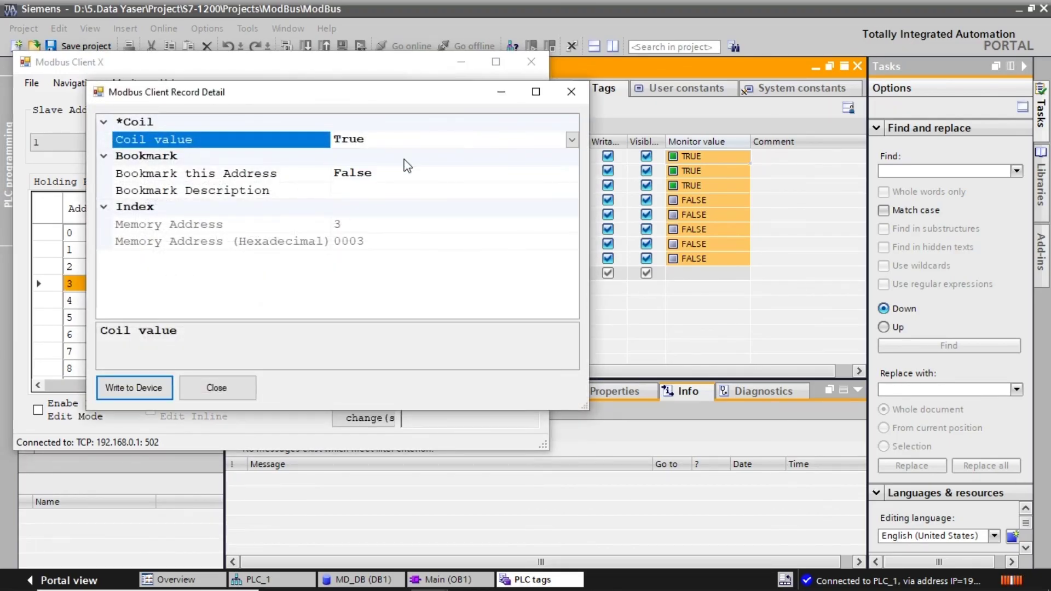
pyautogui.click(134, 387)
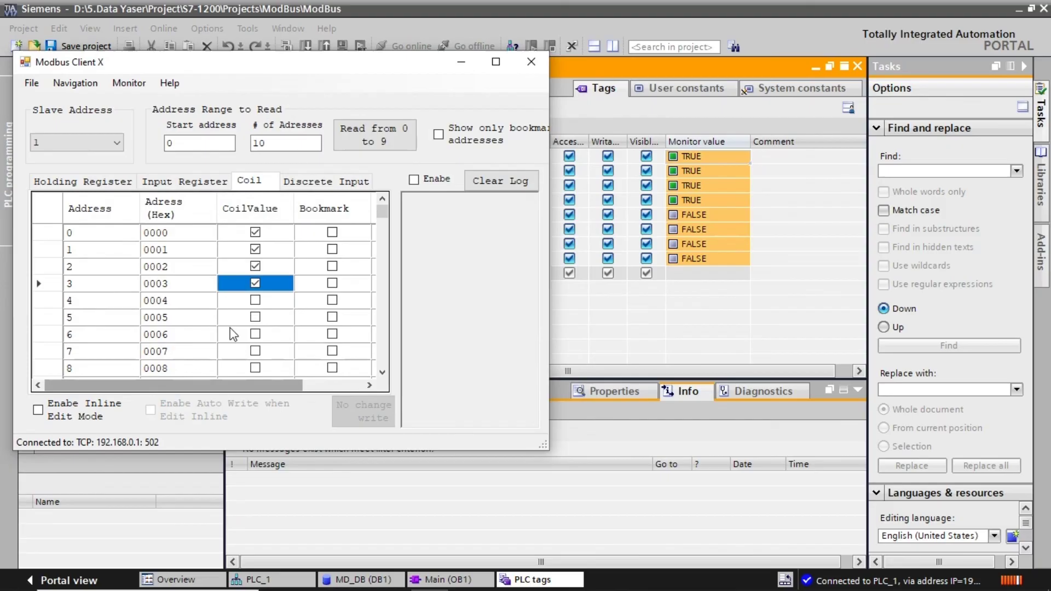
# Step: Write True to the coils at addresses 4 and 5 on the device, one after the other
pyautogui.doubleClick(277, 300)
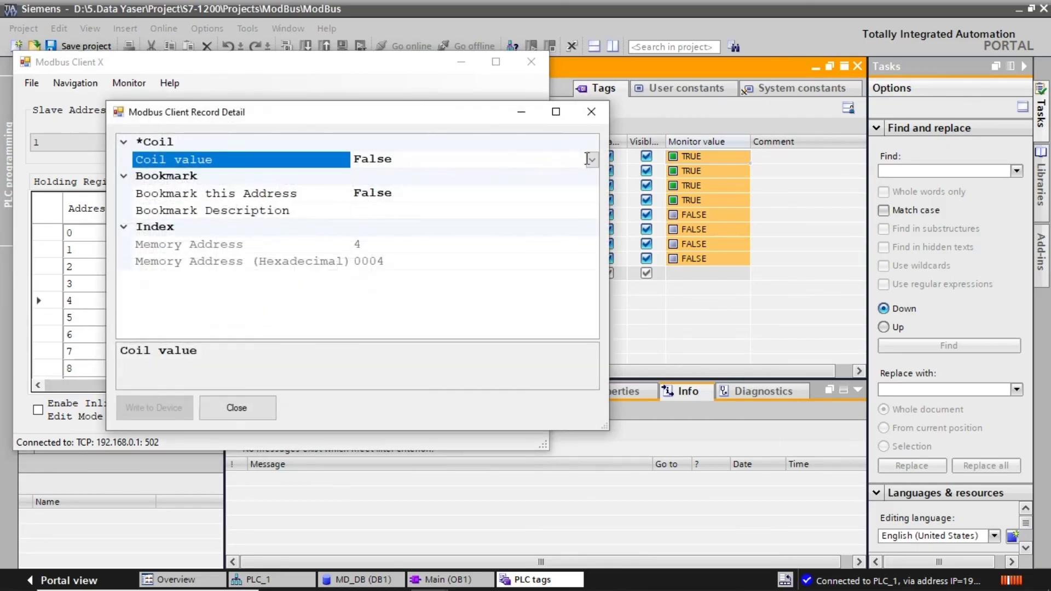
pyautogui.click(592, 159)
pyautogui.click(407, 175)
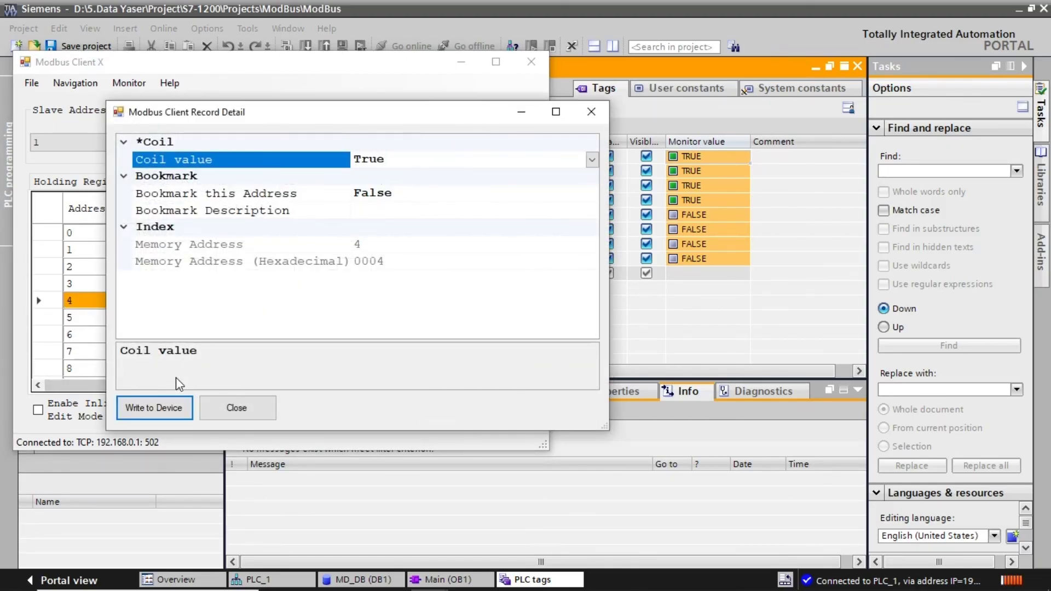
pyautogui.click(174, 408)
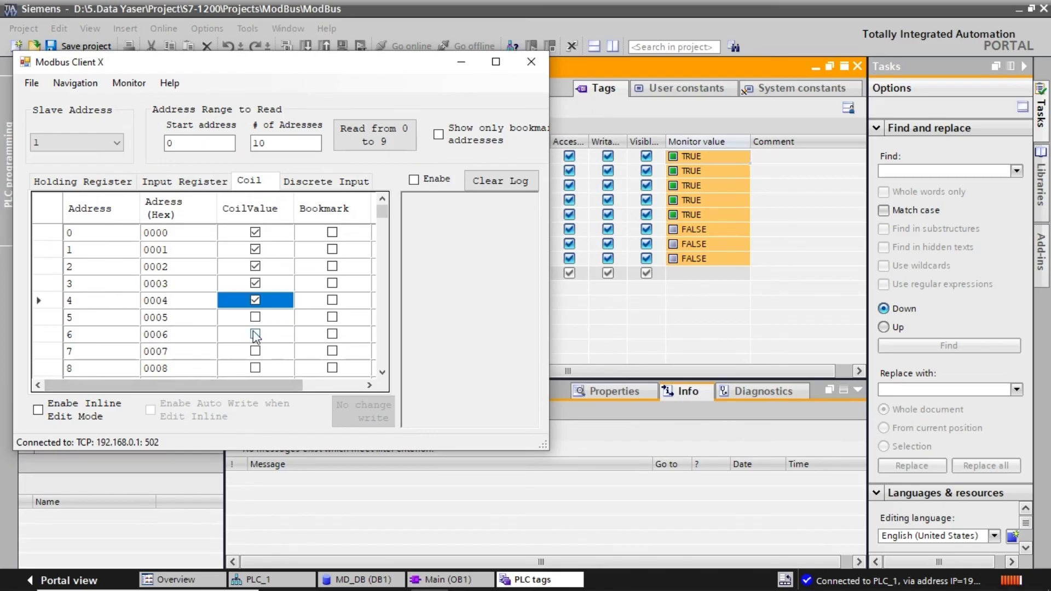
pyautogui.click(268, 325)
pyautogui.doubleClick(267, 325)
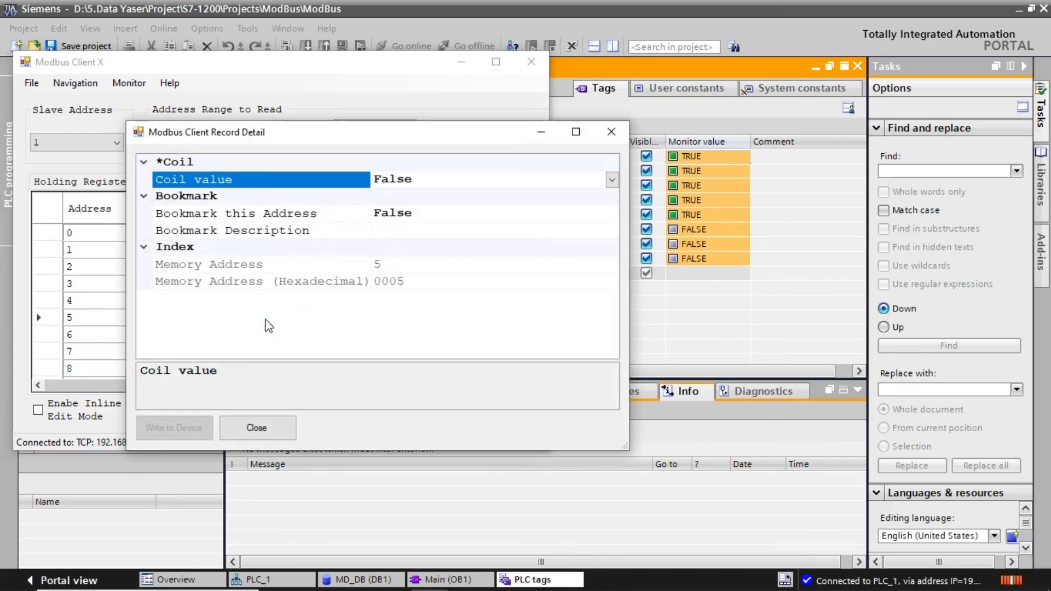
pyautogui.click(612, 180)
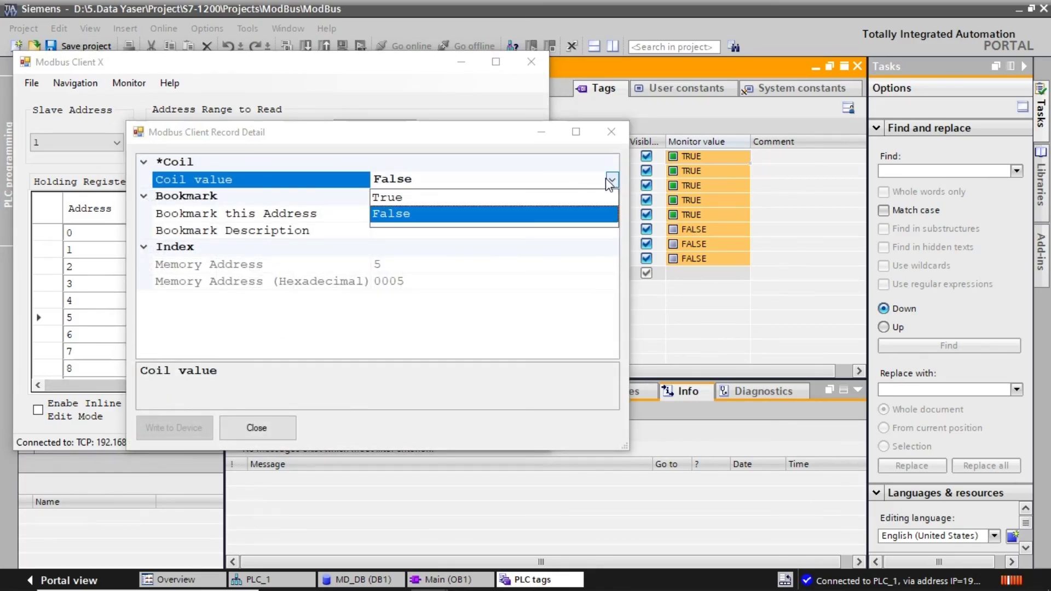
pyautogui.click(378, 199)
pyautogui.click(195, 427)
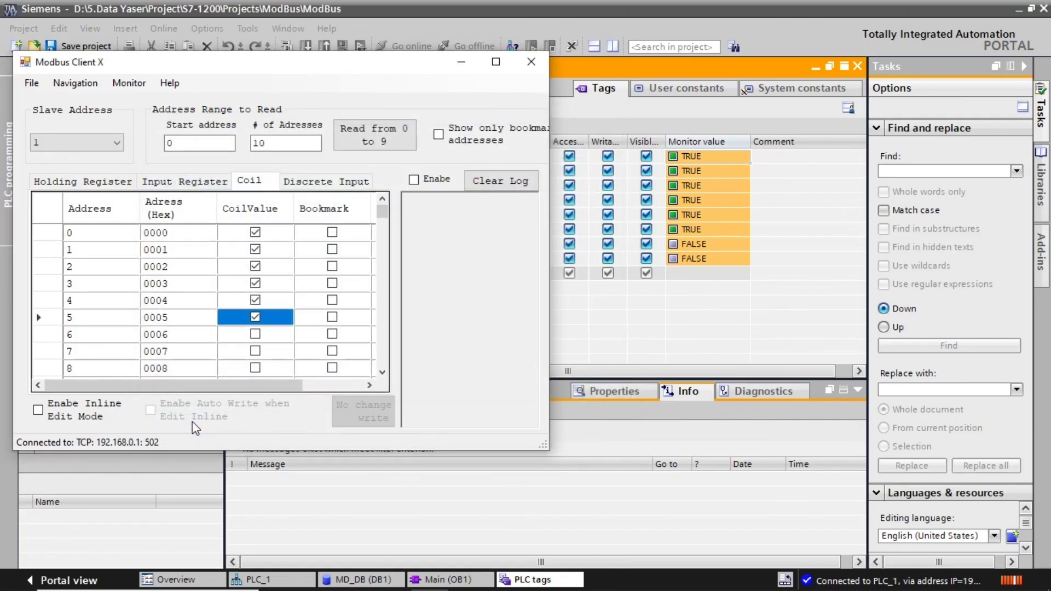
# Step: Write True to the coil at address 6 on the device
pyautogui.click(272, 333)
pyautogui.doubleClick(272, 333)
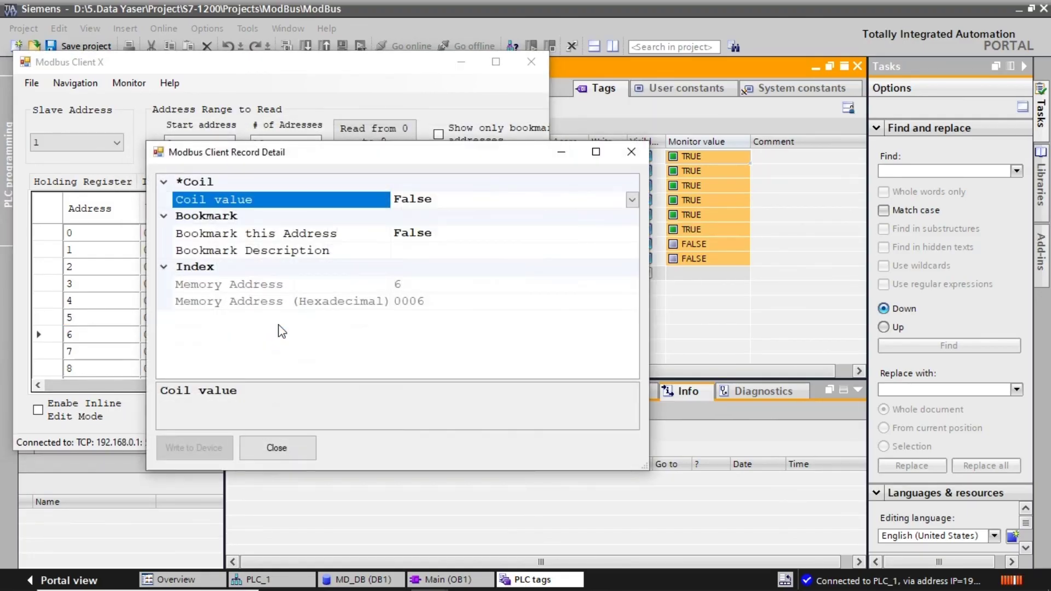
pyautogui.click(632, 200)
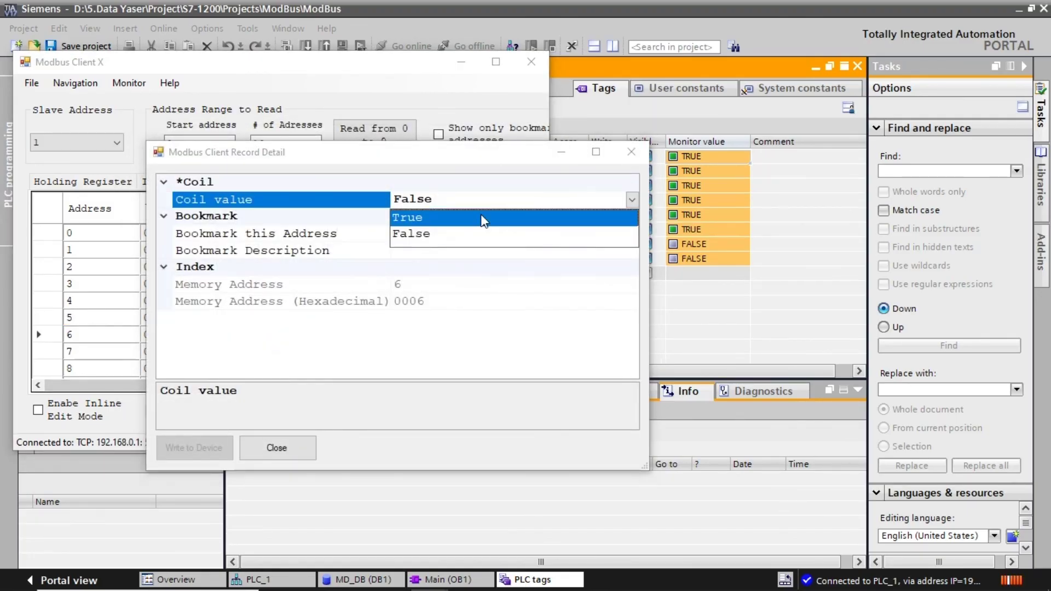
pyautogui.click(482, 217)
pyautogui.click(219, 450)
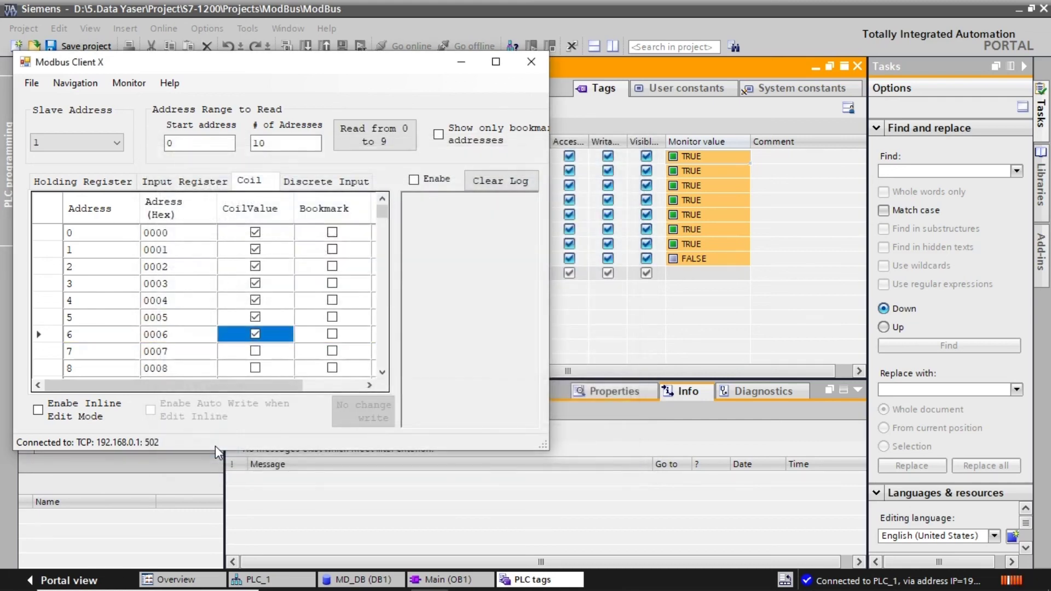
# Step: Write True to the coil at address 7 on the device, and check the relay monitor values in TIA Portal's PLC tags
pyautogui.doubleClick(273, 352)
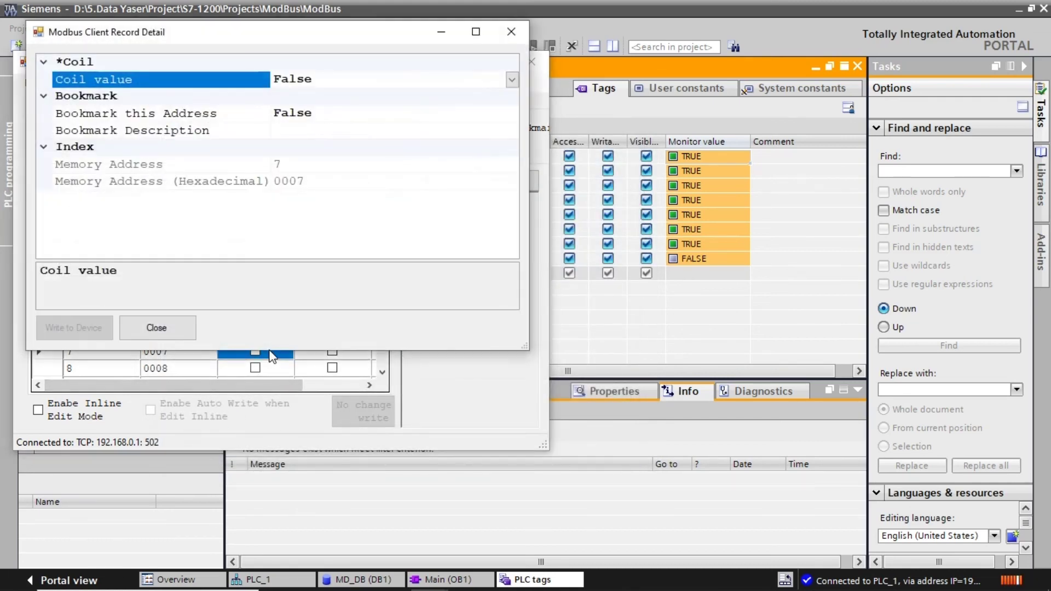
pyautogui.click(512, 80)
pyautogui.click(367, 97)
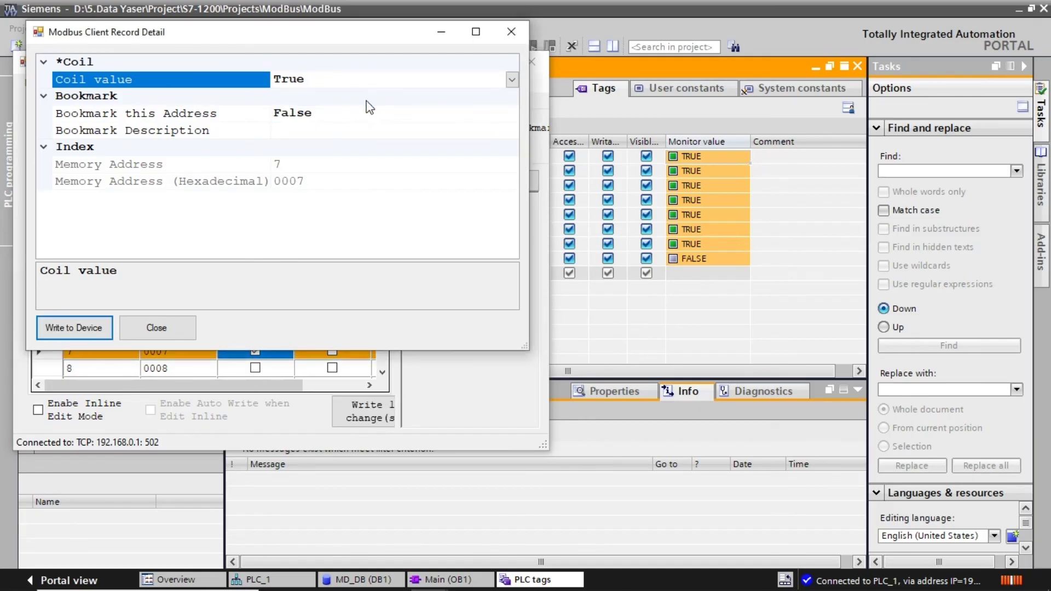
pyautogui.click(68, 332)
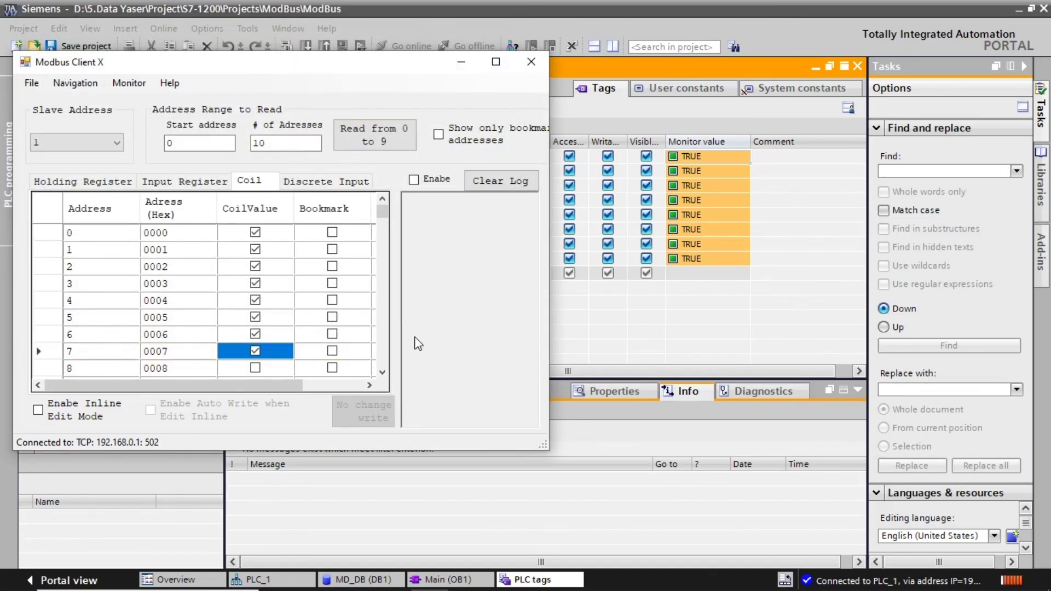
pyautogui.click(637, 310)
pyautogui.click(725, 198)
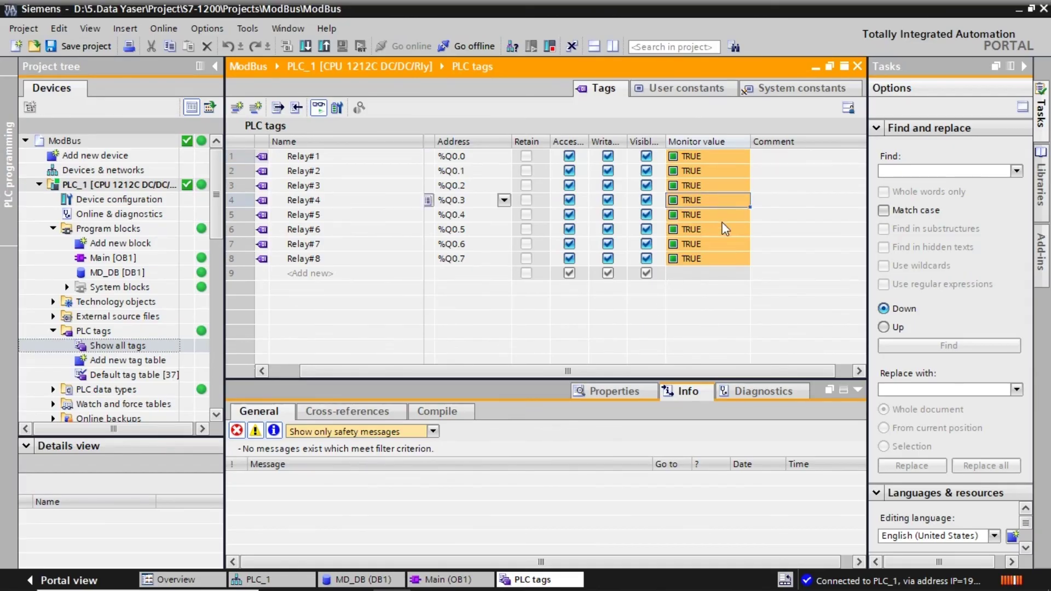